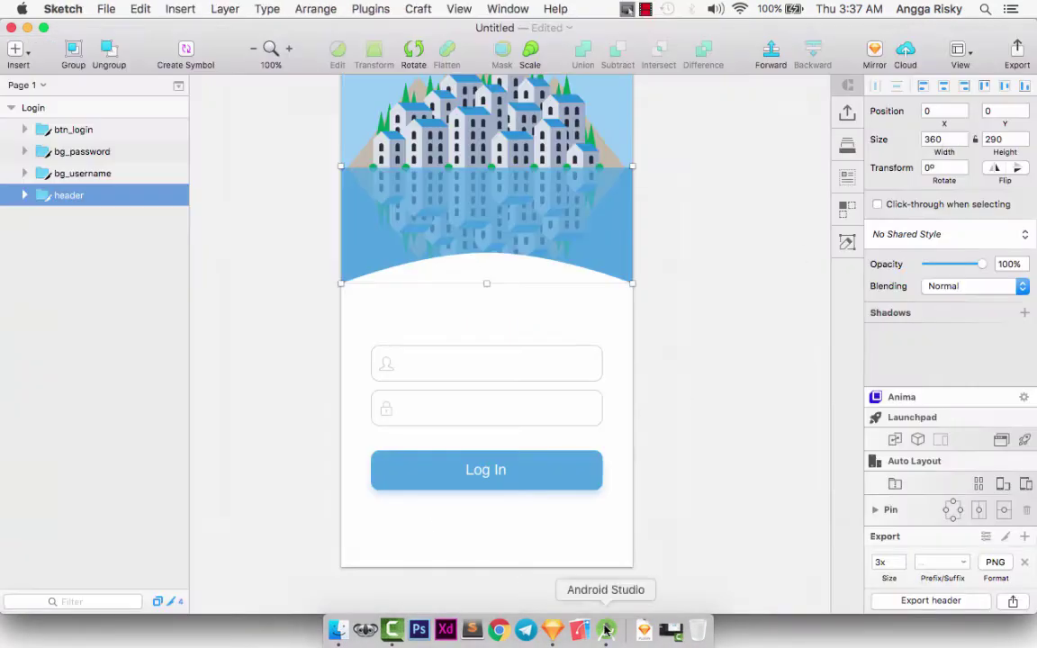
Switch to Android Studio and show the activity_main.xml layout in its design view
click(606, 630)
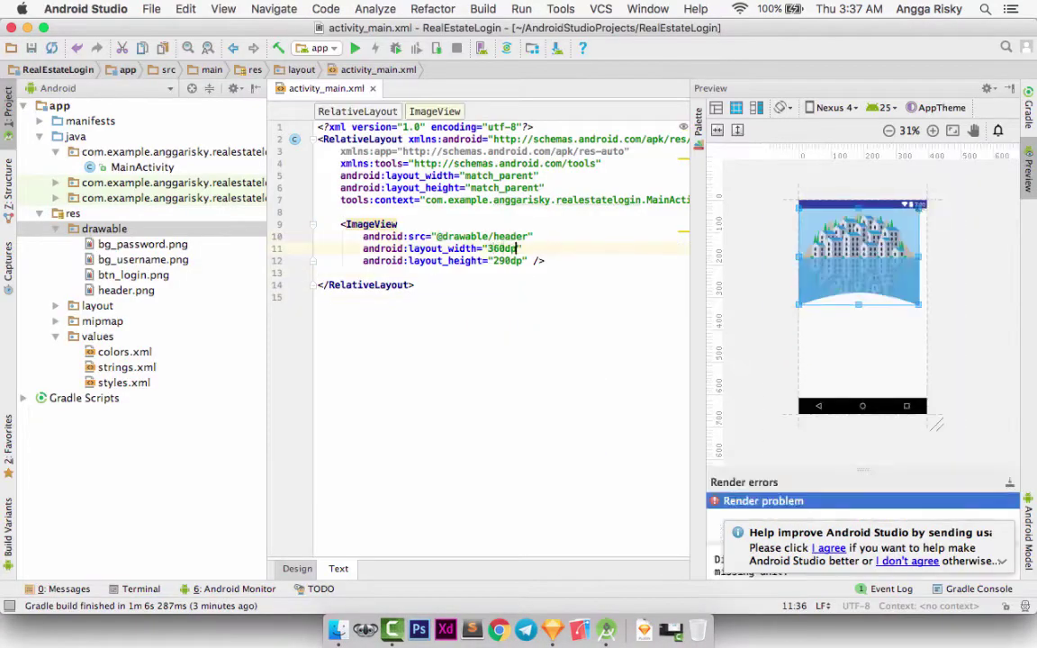
click(297, 568)
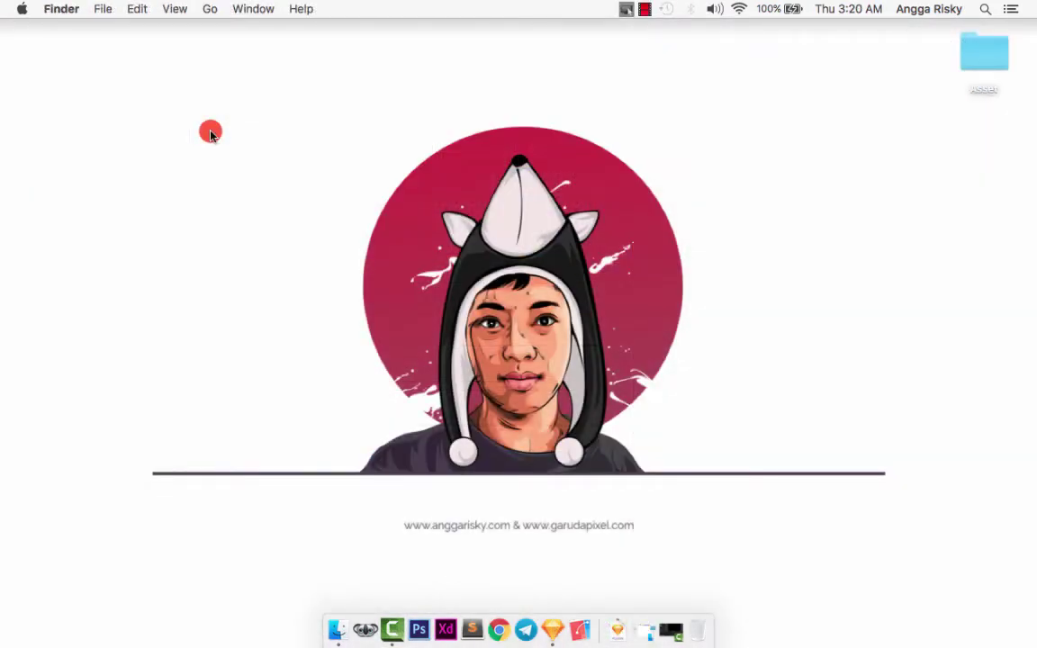
Open the Asset folder on the desktop, preview dribbble-town-by-the-sea.png, and minimize the folder window
double_click(988, 56)
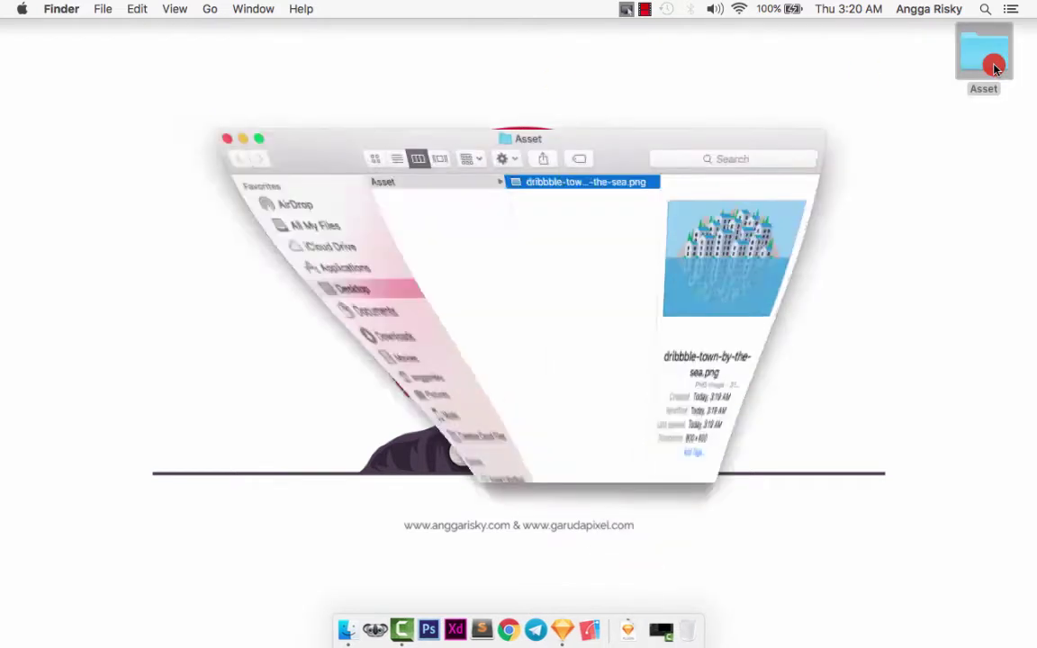
click(621, 133)
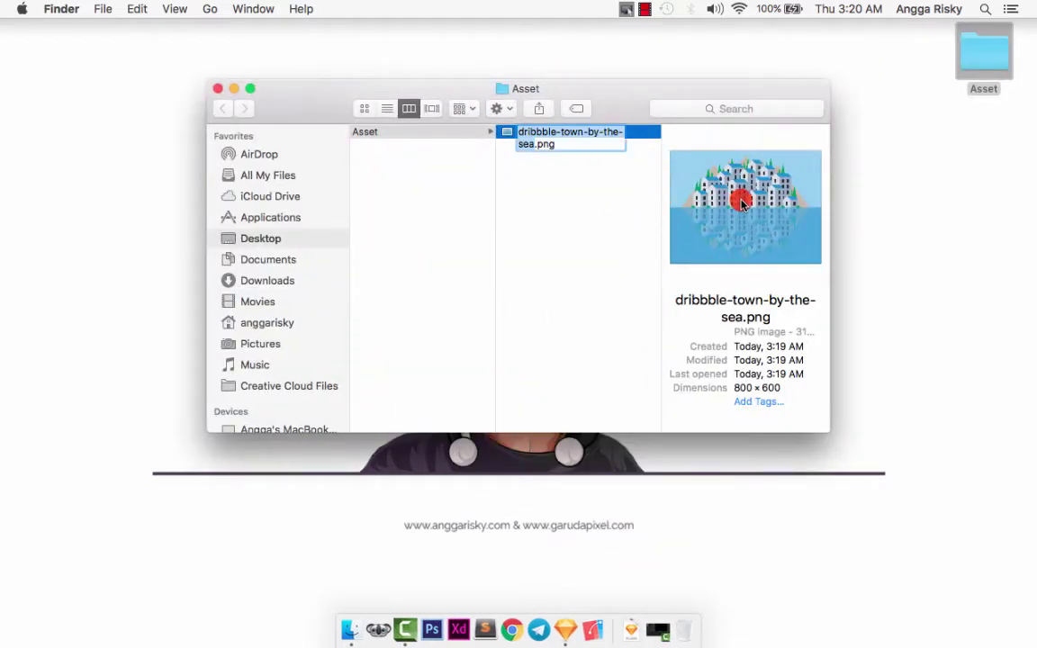
click(631, 210)
click(620, 133)
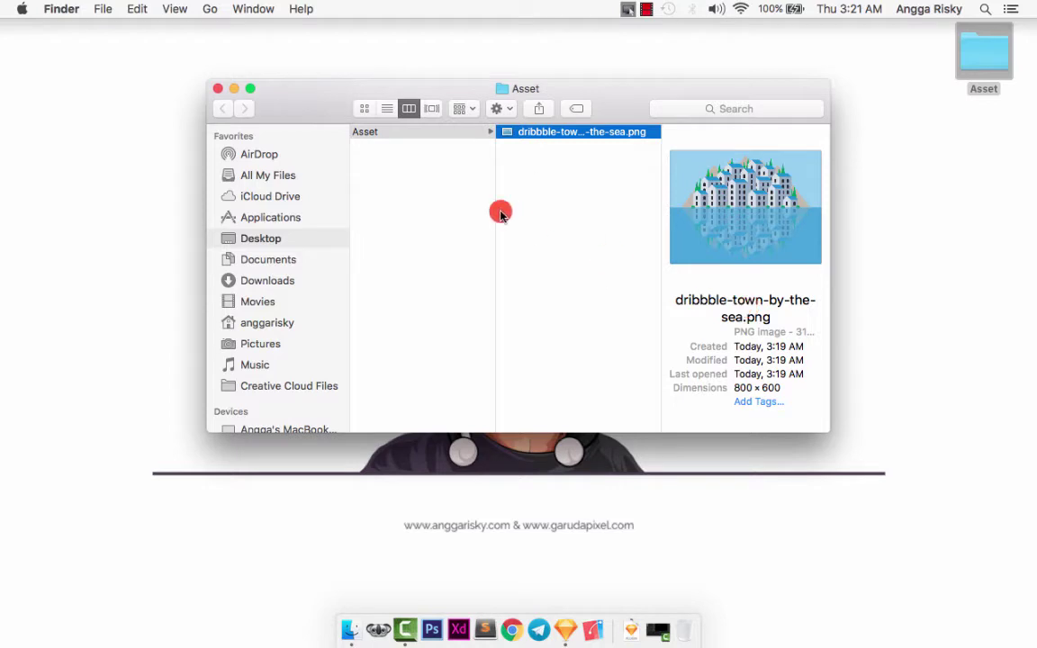
click(232, 87)
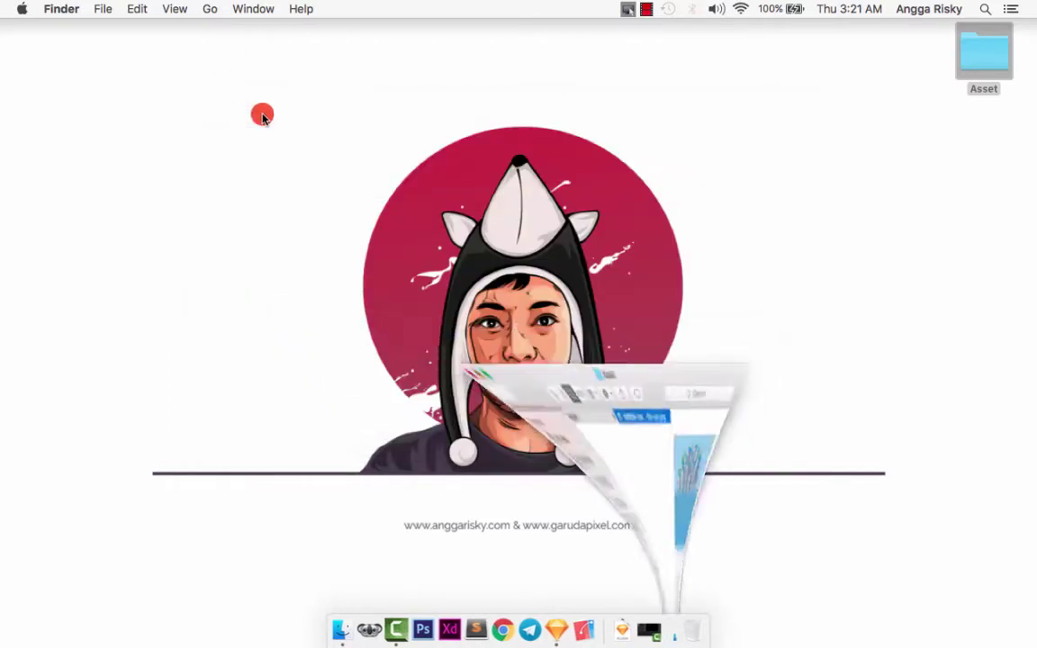
Switch to Sketch and create a new document with a Material Design Mobile Portrait artboard of 360x640 px
click(553, 629)
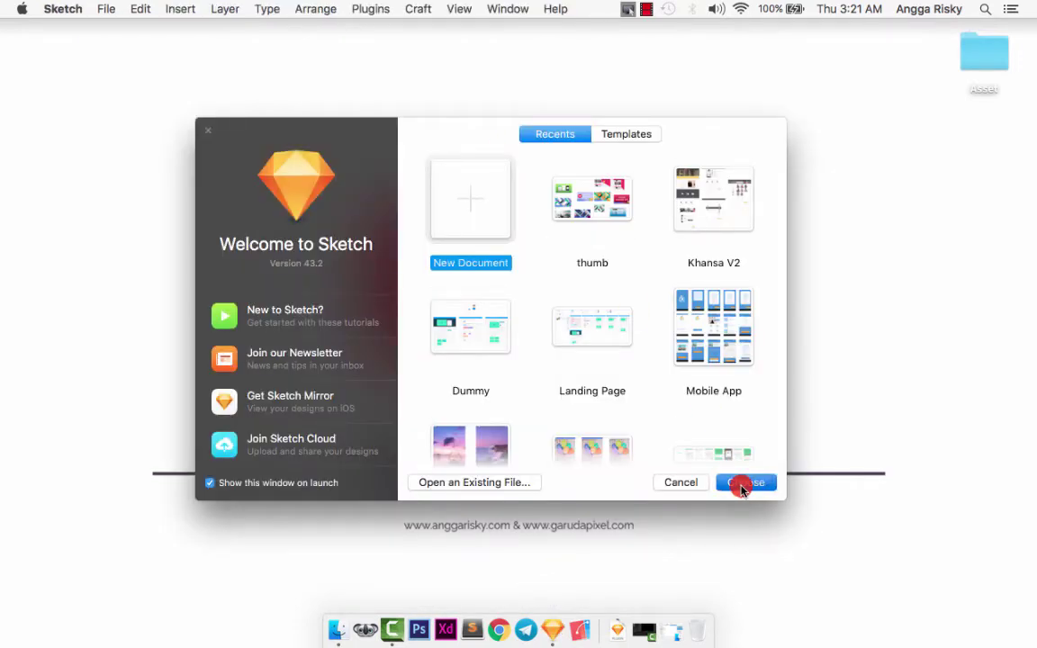
click(741, 485)
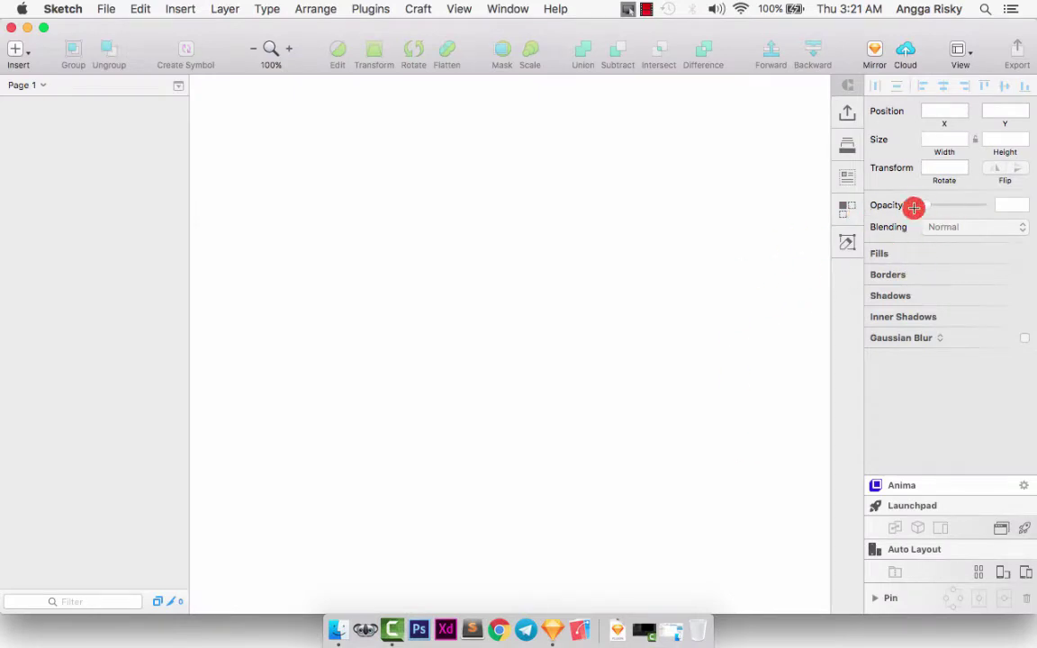
key(a)
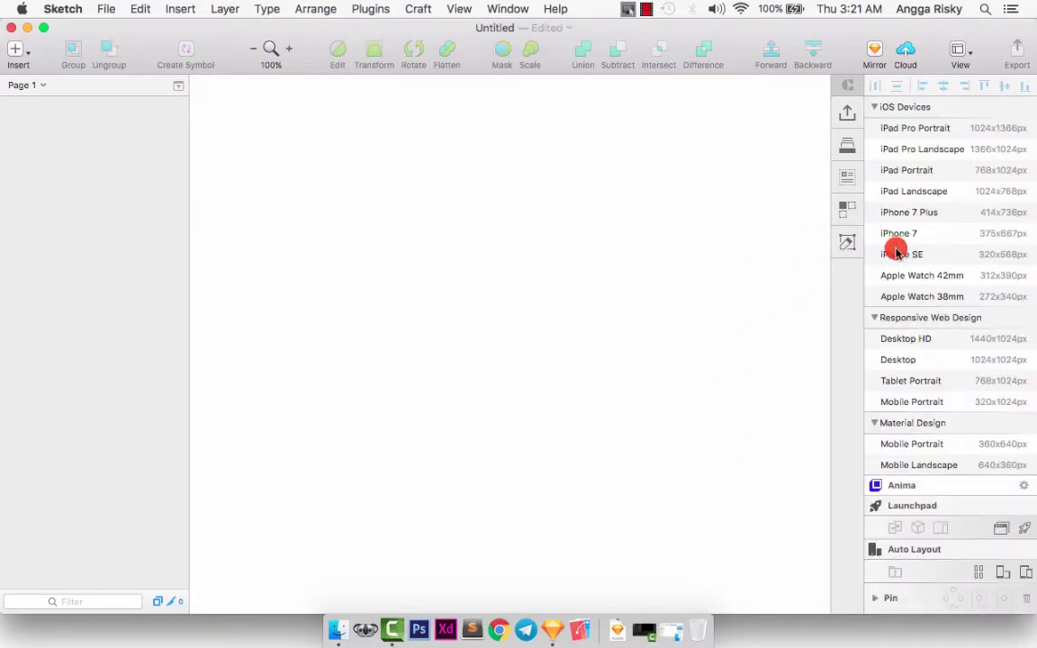
scroll(898, 257, down, 5)
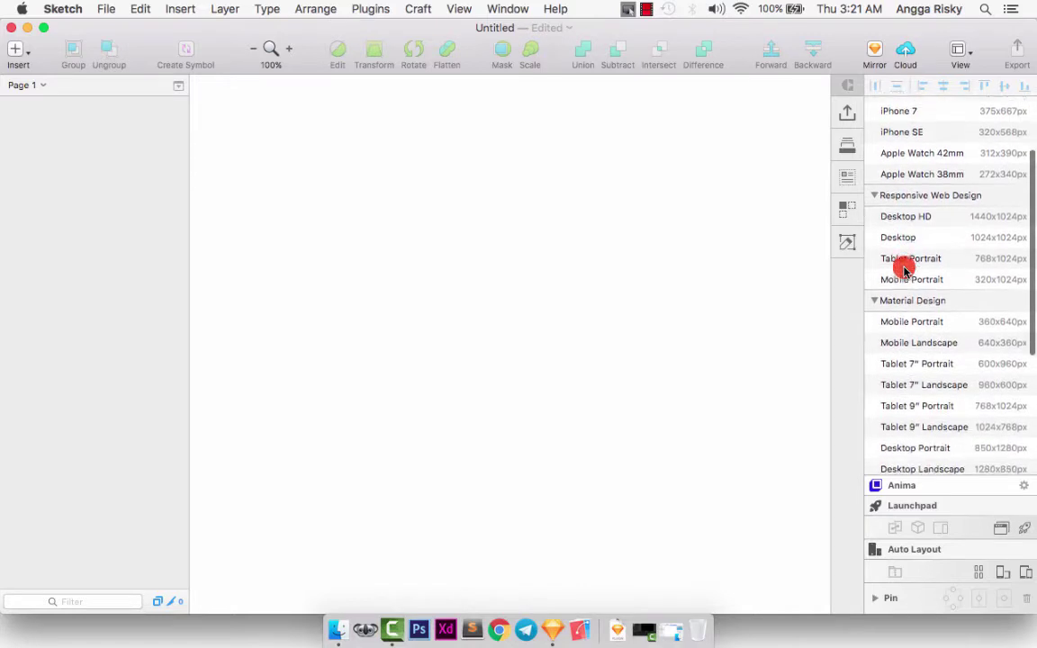
scroll(903, 268, down, 2)
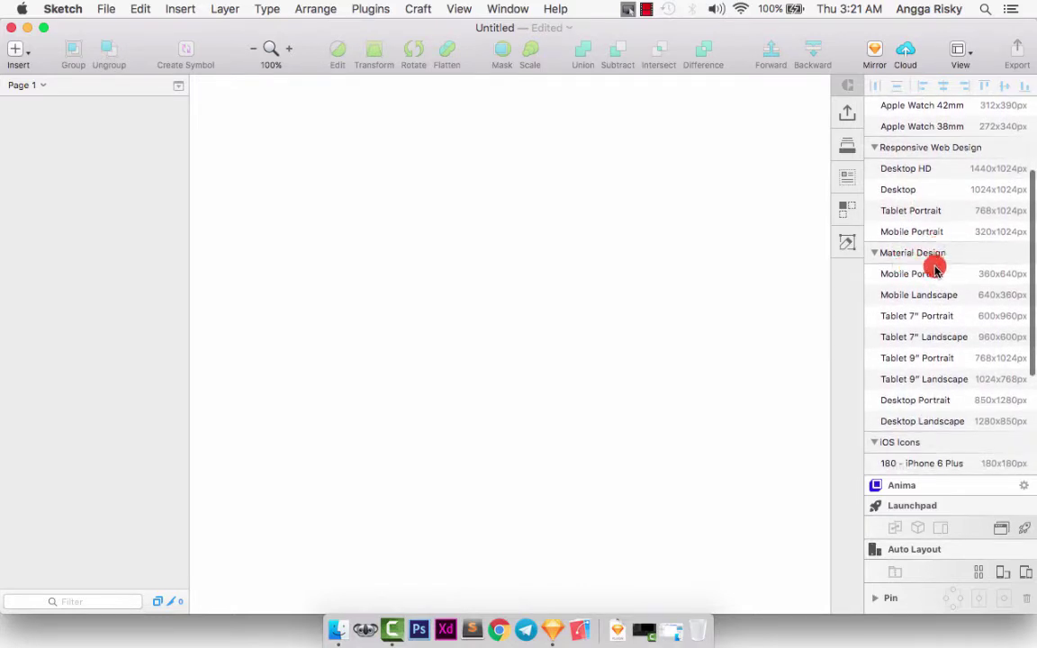
click(931, 273)
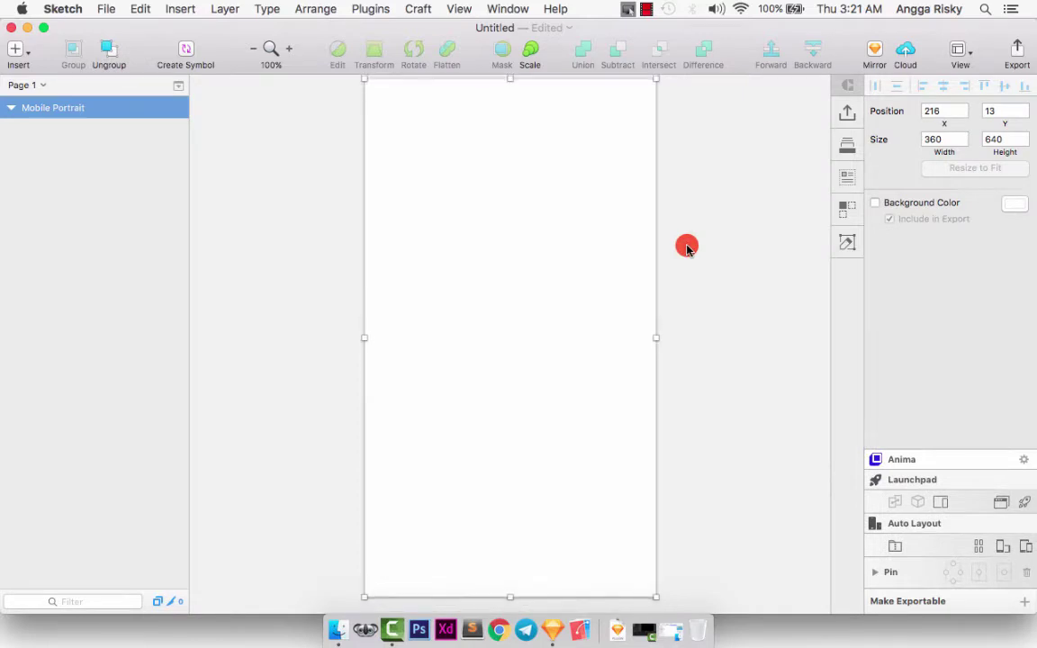
Rename the Mobile Portrait artboard as Login
double_click(104, 106)
text(Login)
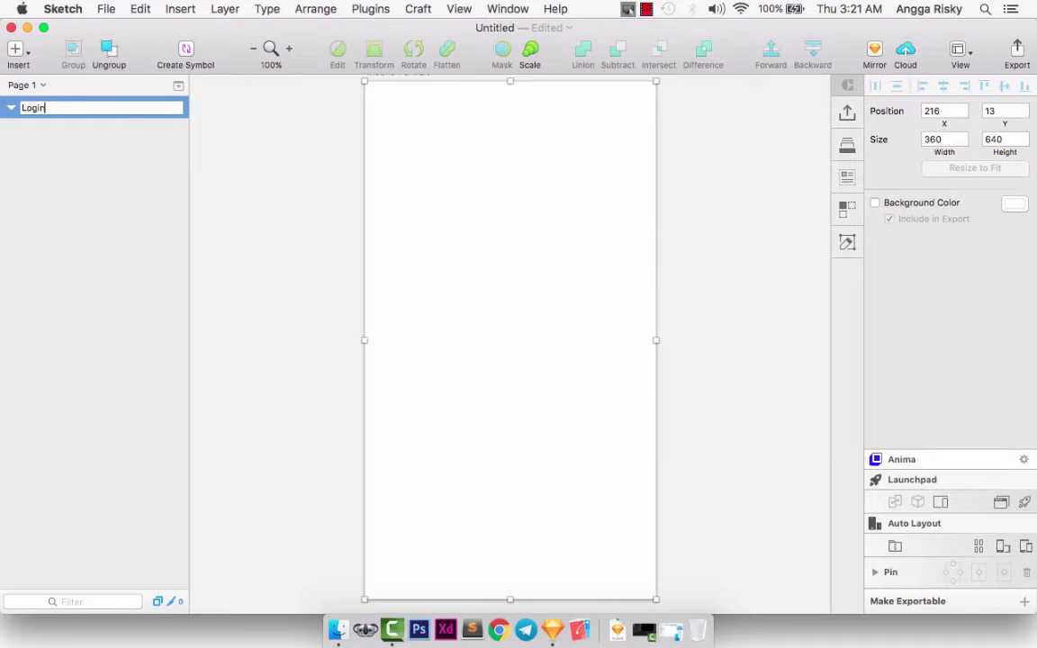
key(Return)
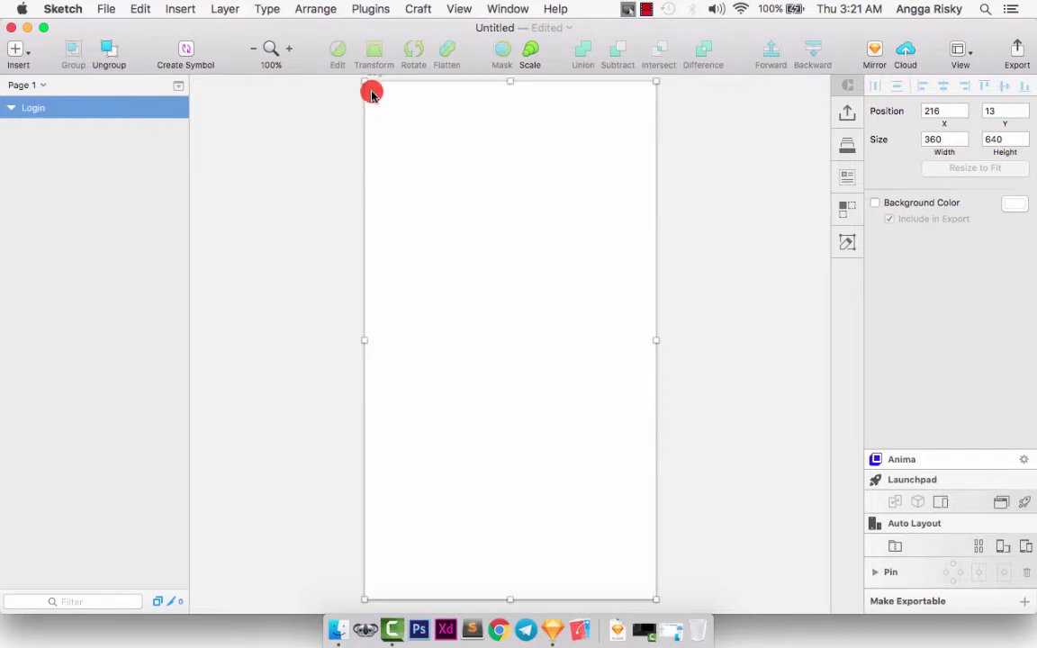
Draw a borderless 360 by 290 px rectangle across the full width at the top of the Login artboard
key(r)
drag(363, 79, 654, 312)
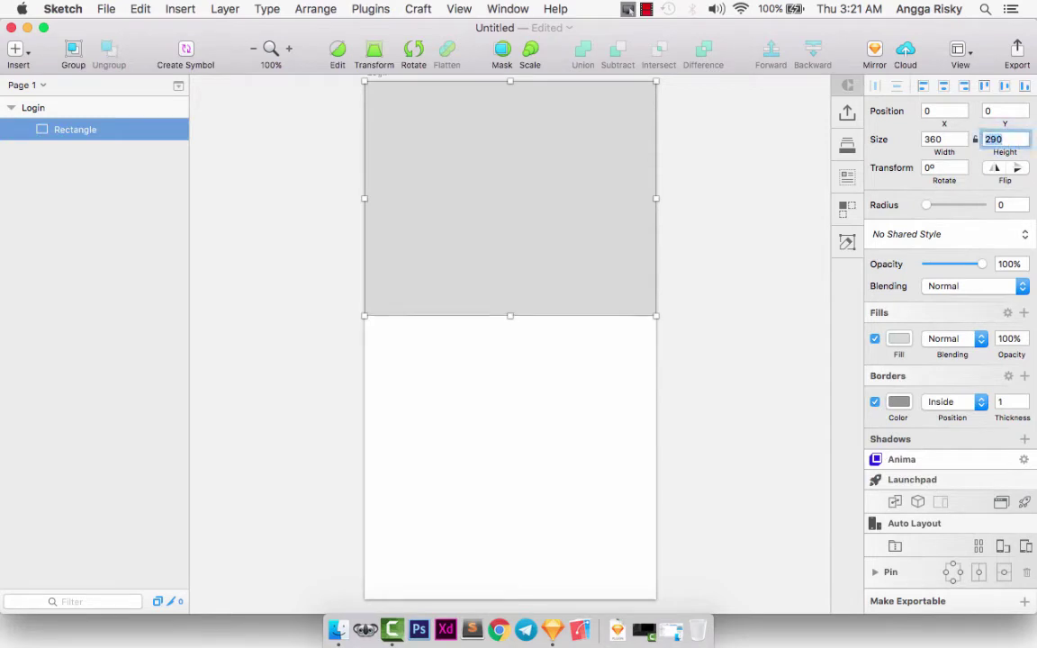
key(Return)
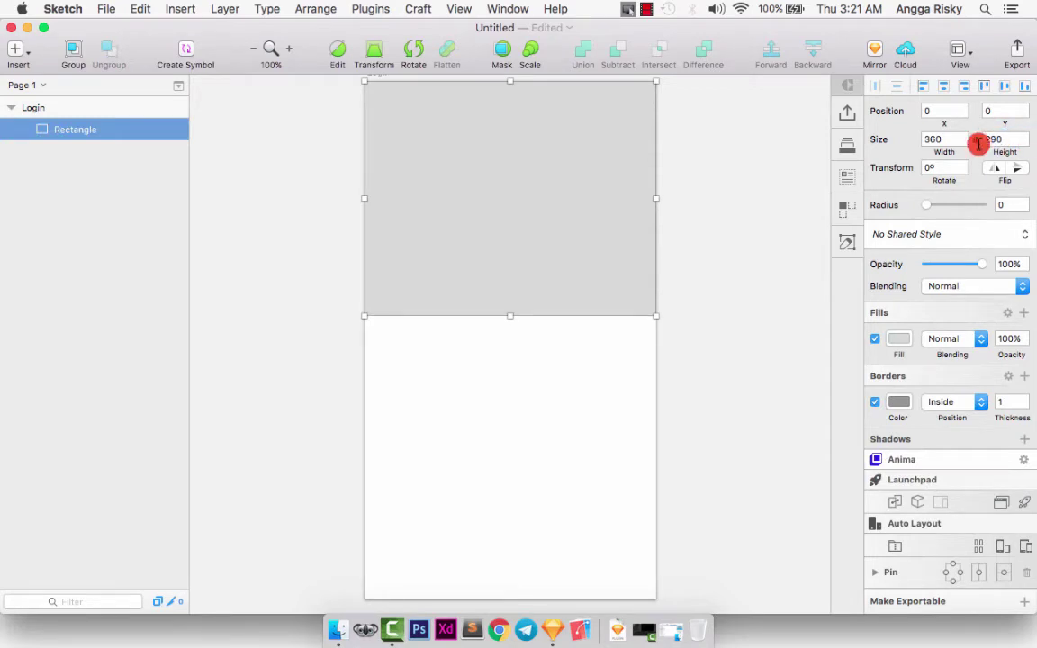
click(874, 402)
click(1007, 373)
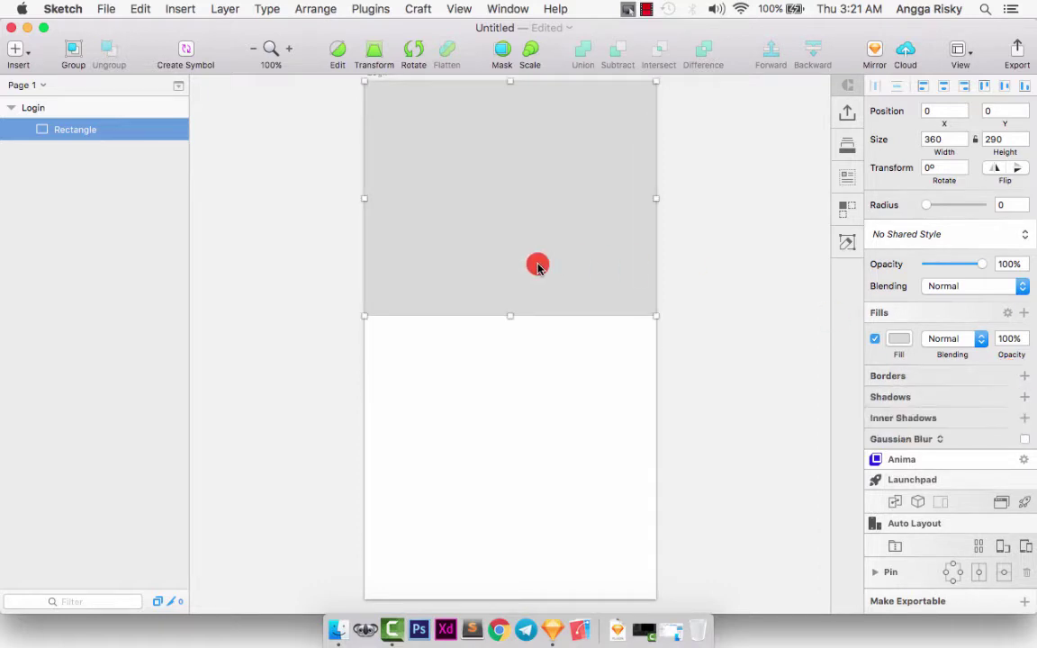
Add a mirrored point on the rectangle's bottom edge and raise it to X 180, about Y 251, curving the edge upward
click(336, 51)
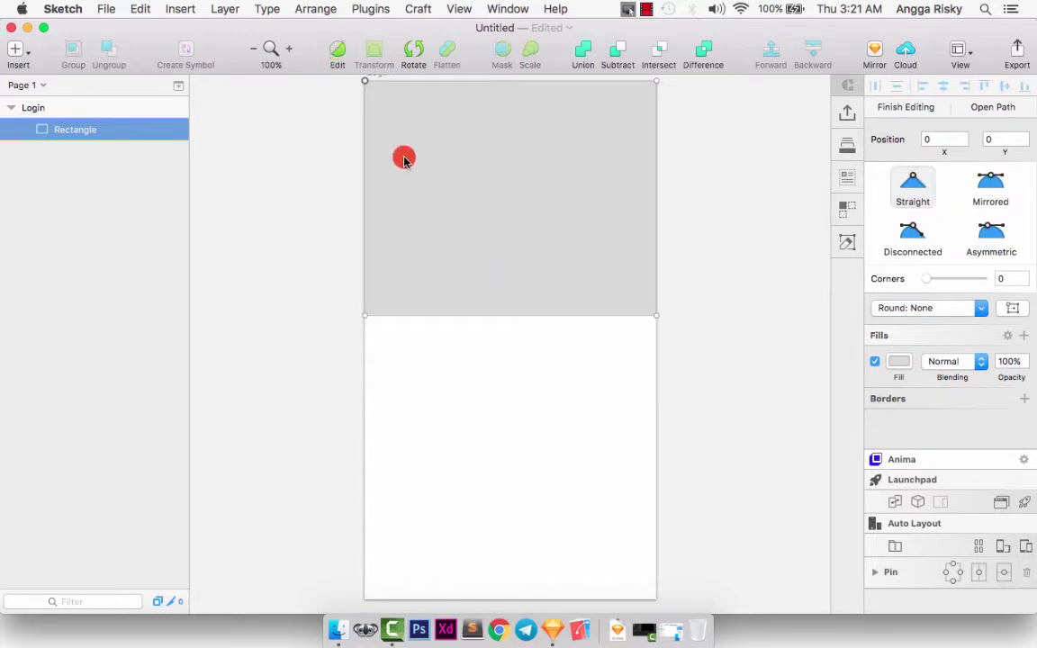
click(499, 317)
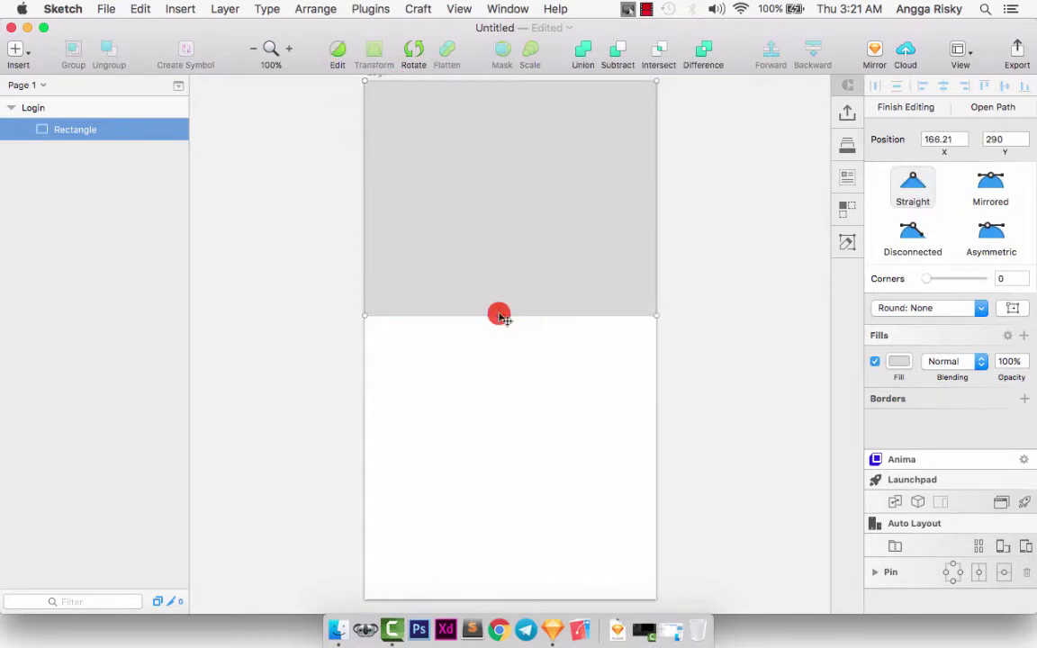
click(987, 183)
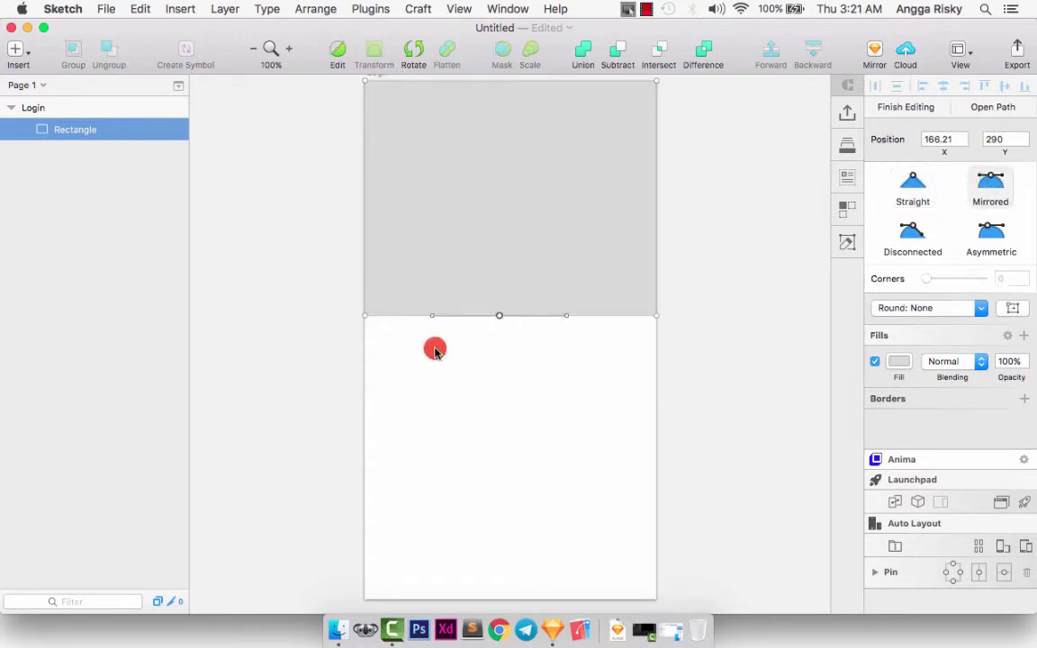
drag(504, 318, 506, 286)
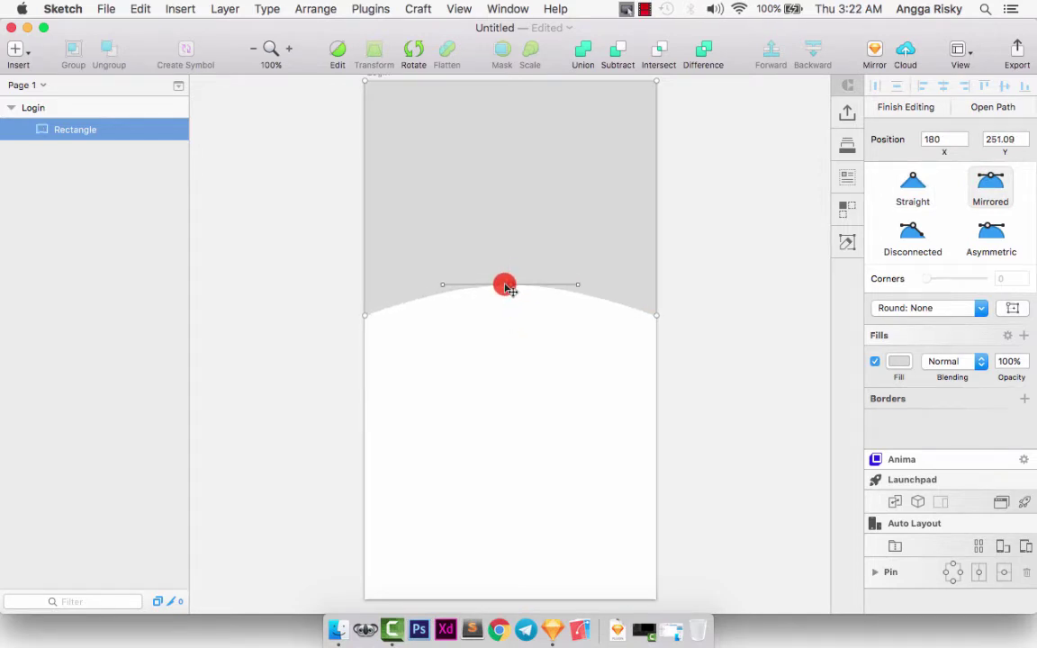
key(Escape)
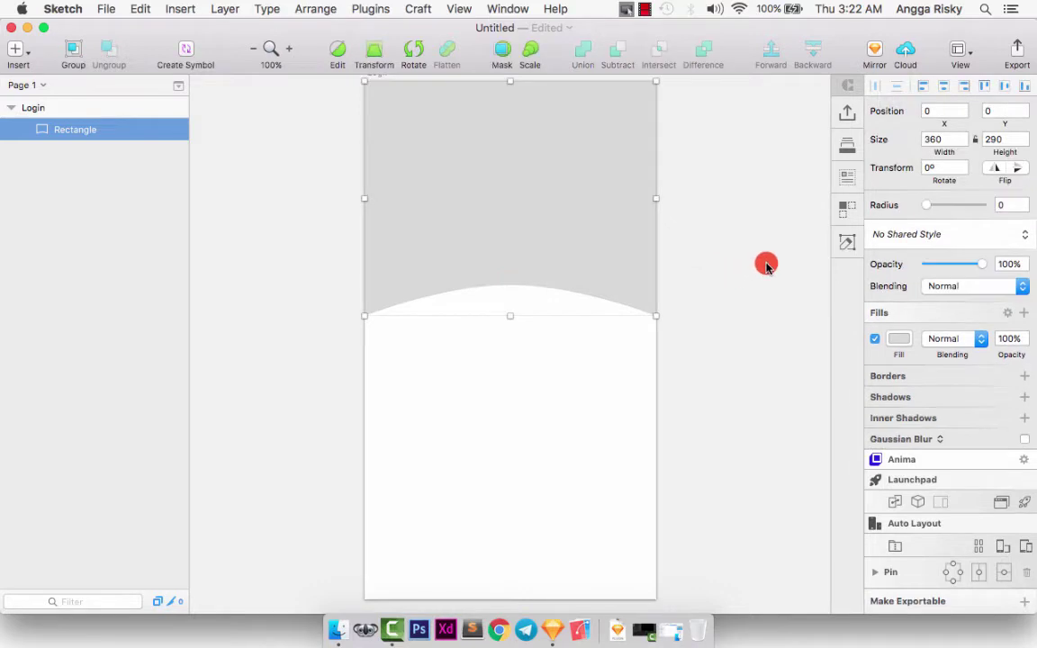
click(766, 262)
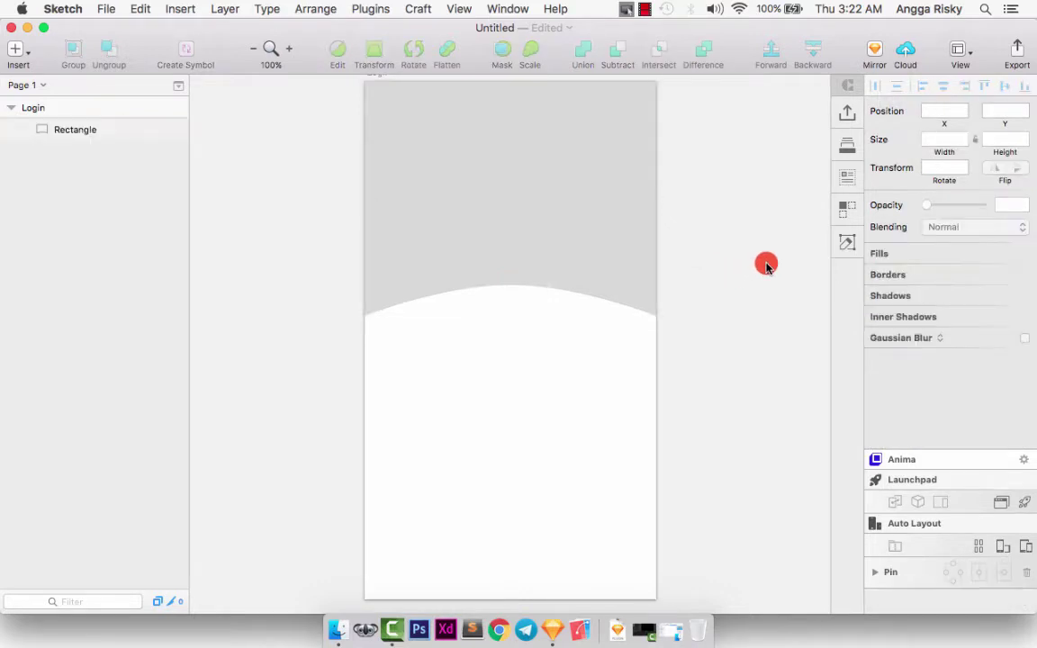
Copy dribbble-town-by-the-sea.png from the Asset folder and paste it over the curved rectangle in the Login artboard
scroll(765, 262, up, 3)
click(578, 248)
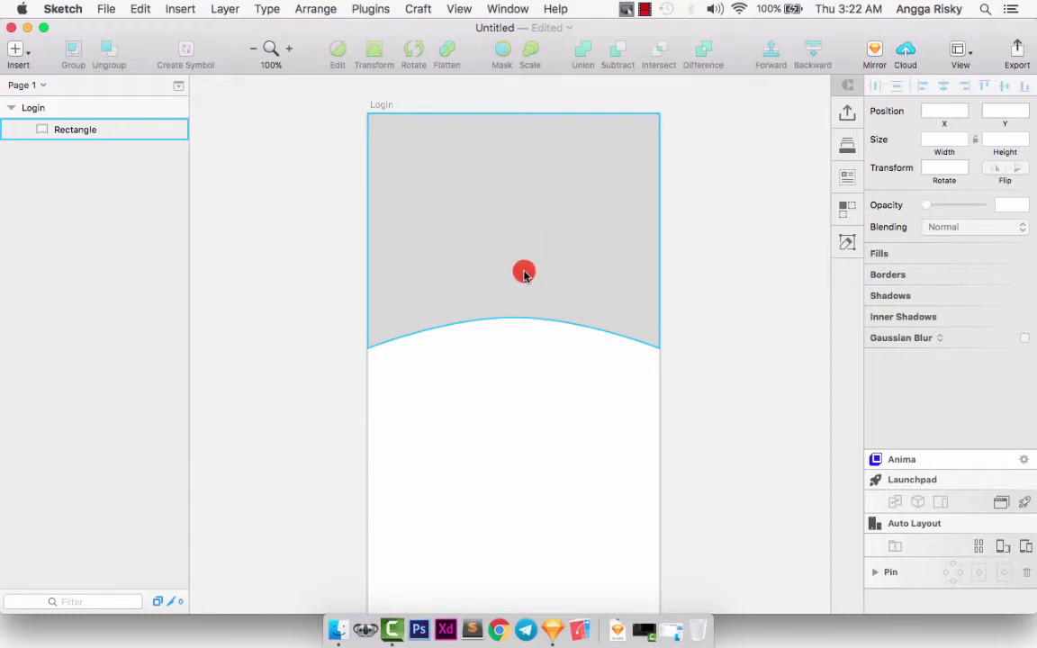
key(Escape)
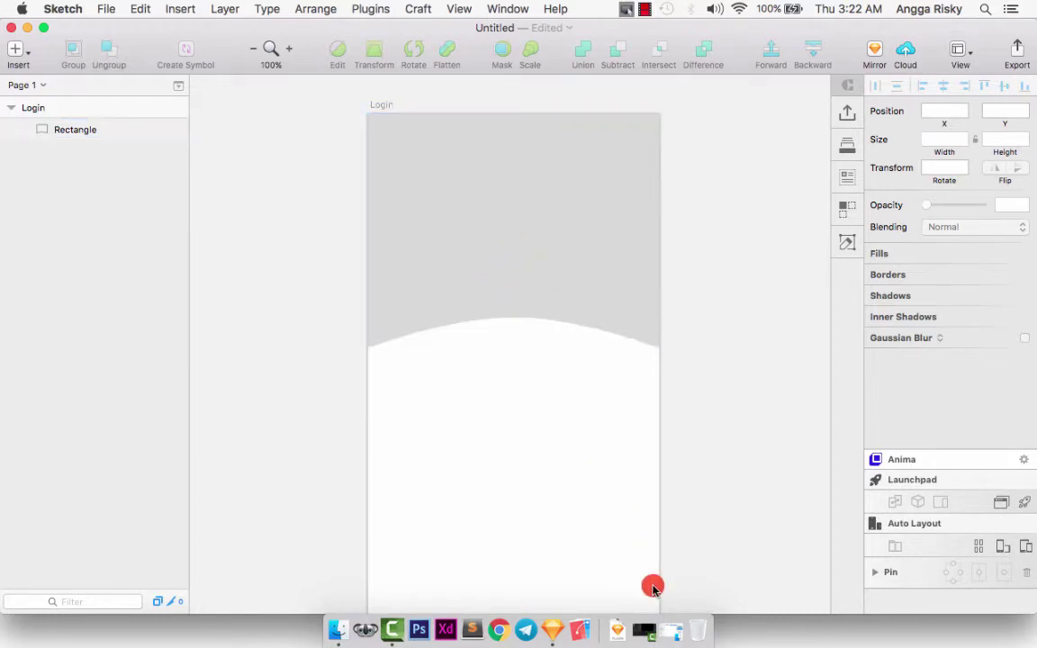
click(680, 639)
key(super+c)
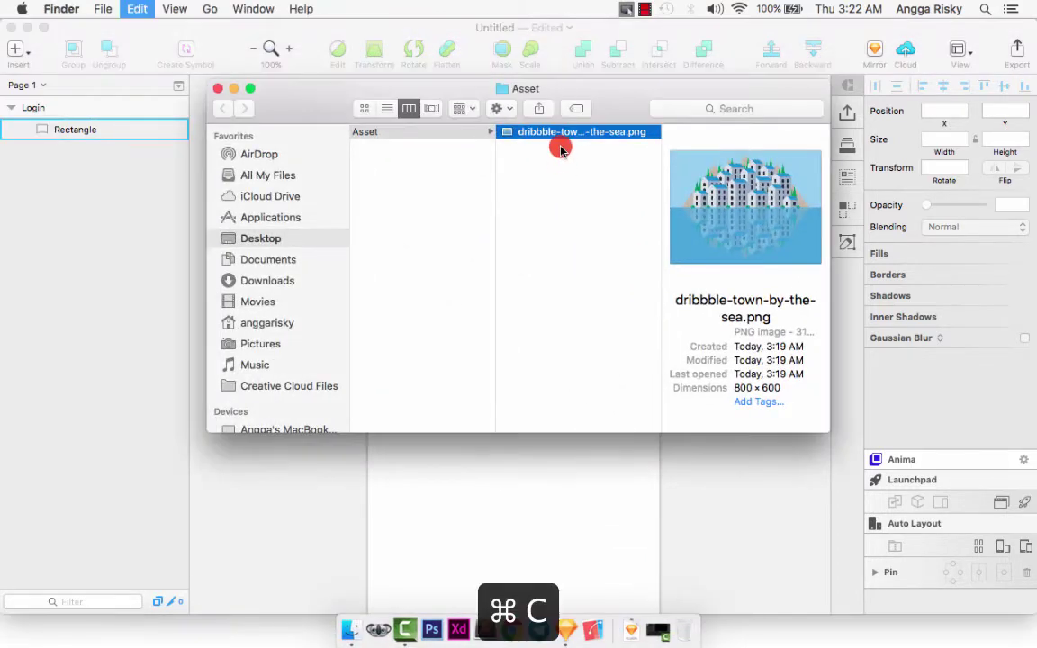
click(544, 441)
click(479, 190)
key(shift+super+v)
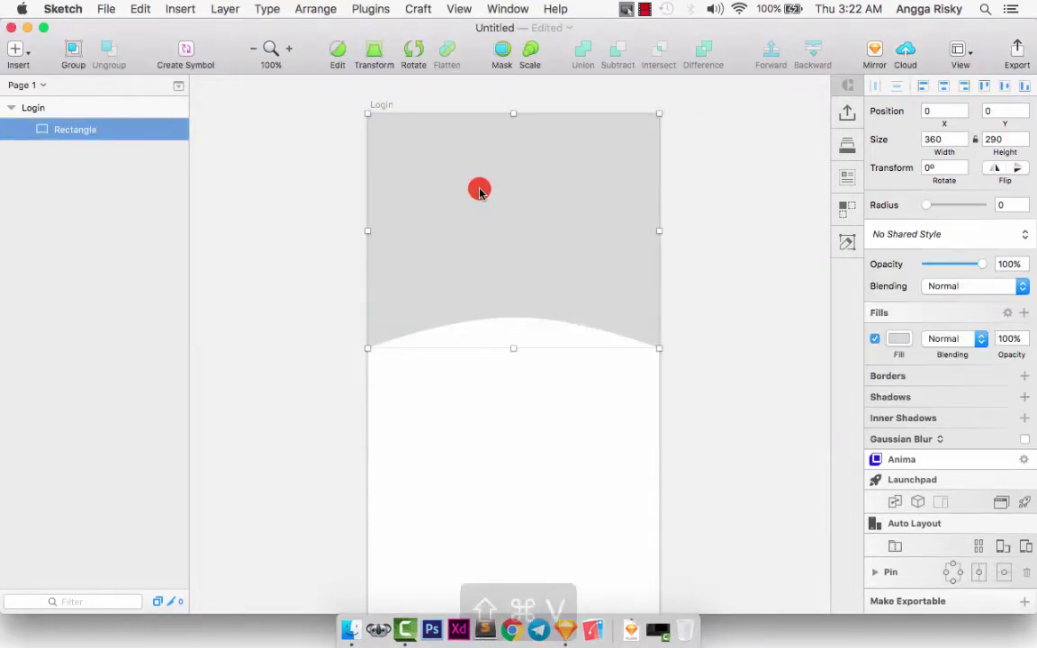
Group the dribbble-town-by-the-sea image with the rectangle and name the group header
shift+click(108, 155)
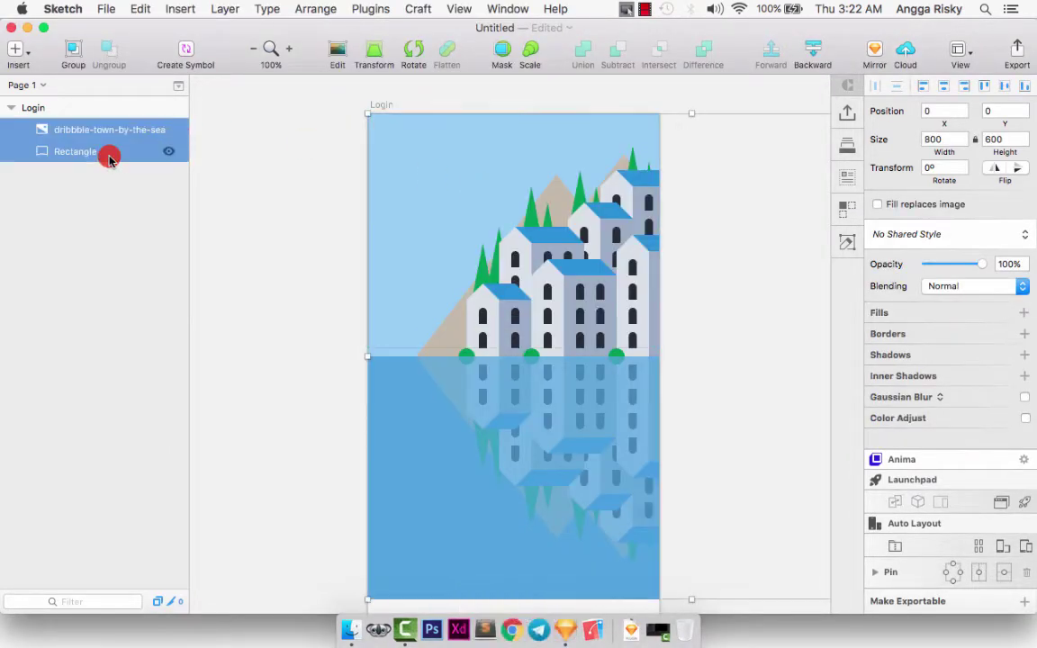
key(super+g)
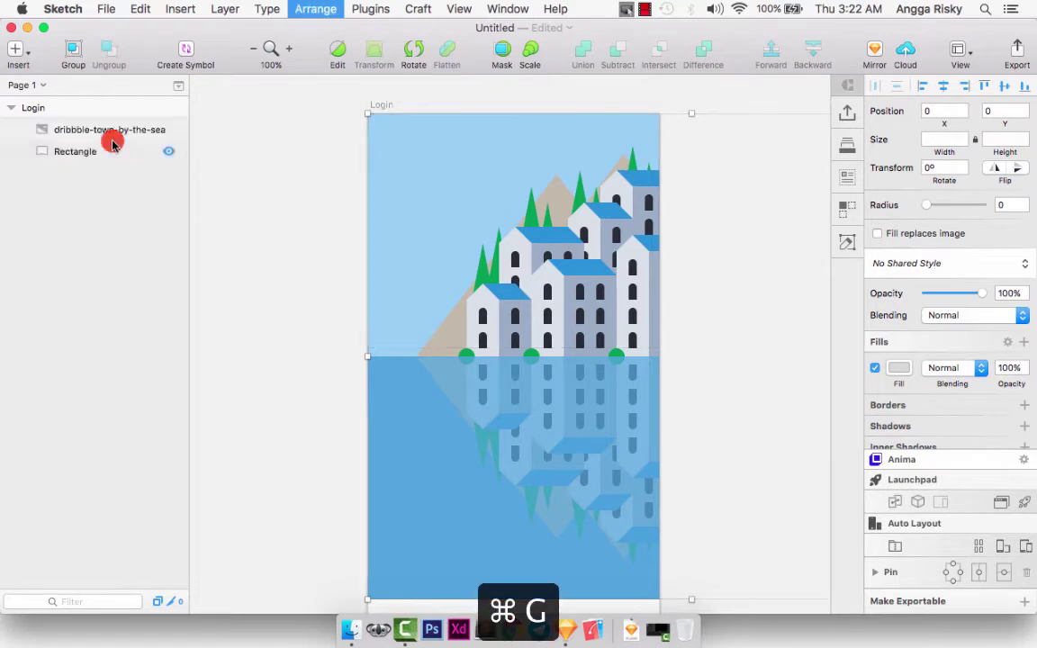
double_click(79, 132)
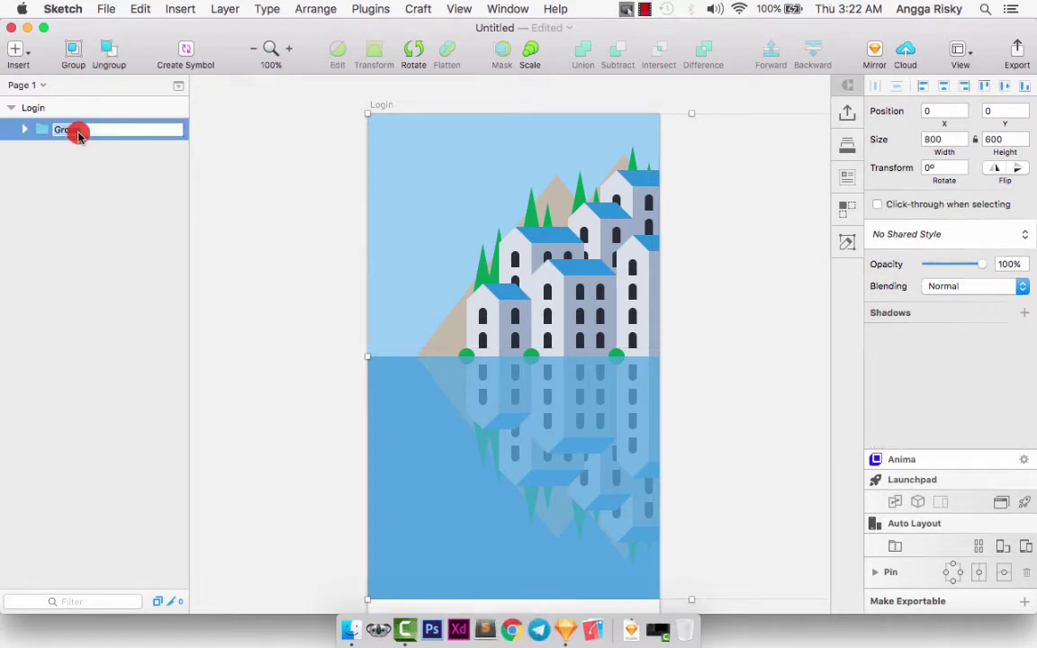
text(header)
key(Return)
Turn the rectangle in the header group into a mask for the town image
click(74, 149)
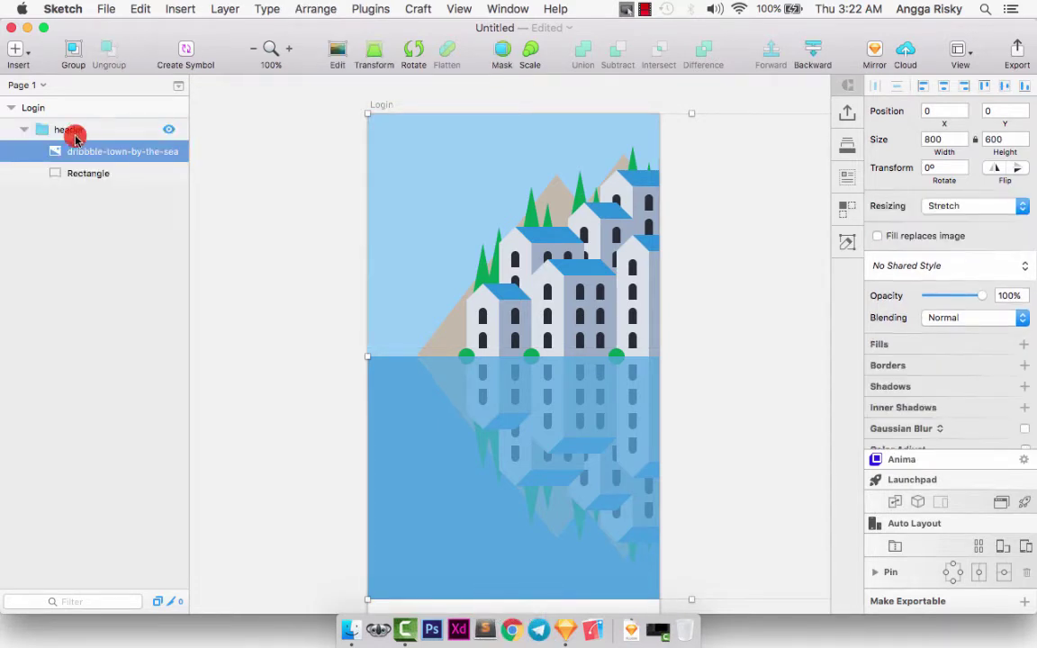
right_click(78, 175)
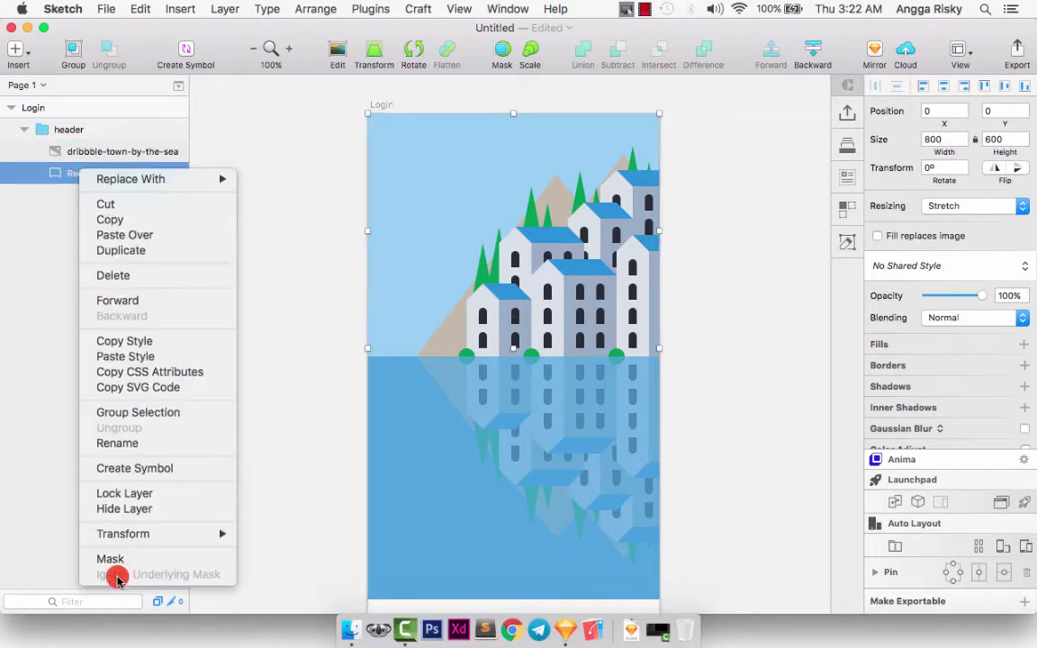
click(142, 556)
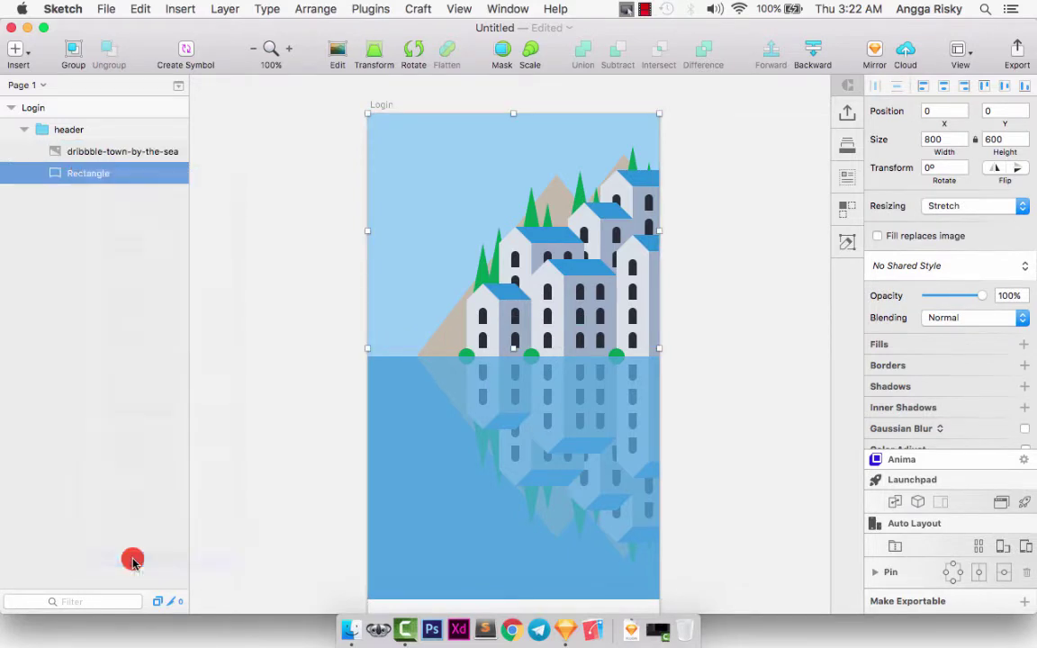
Scale the town image inside the header mask to about 403 × 302, centre it horizontally and place it at Y -4
click(117, 152)
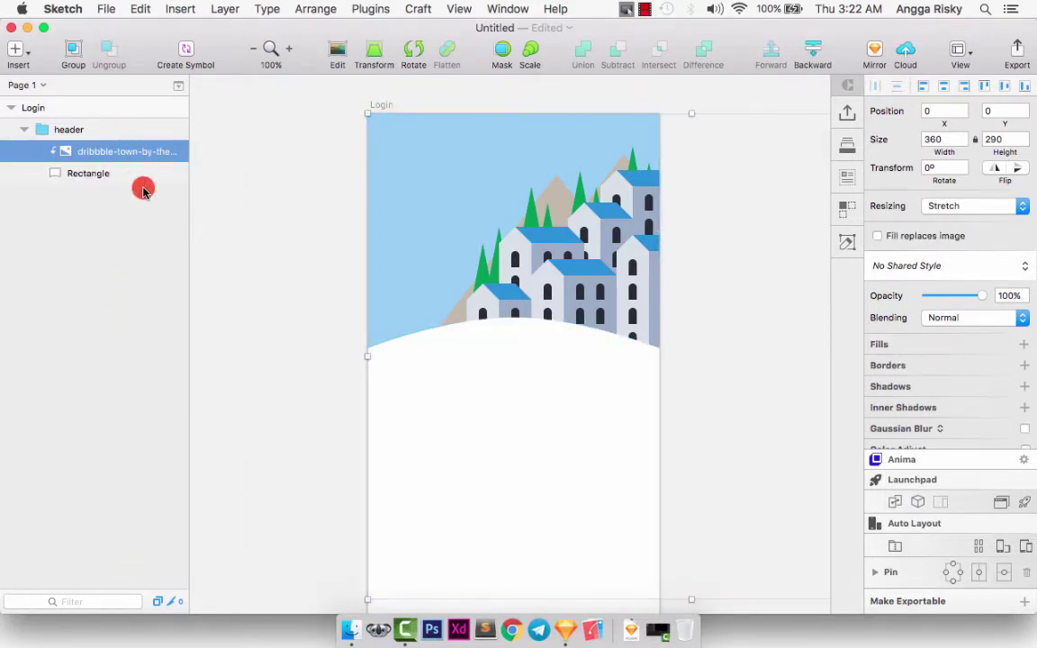
key(super+2)
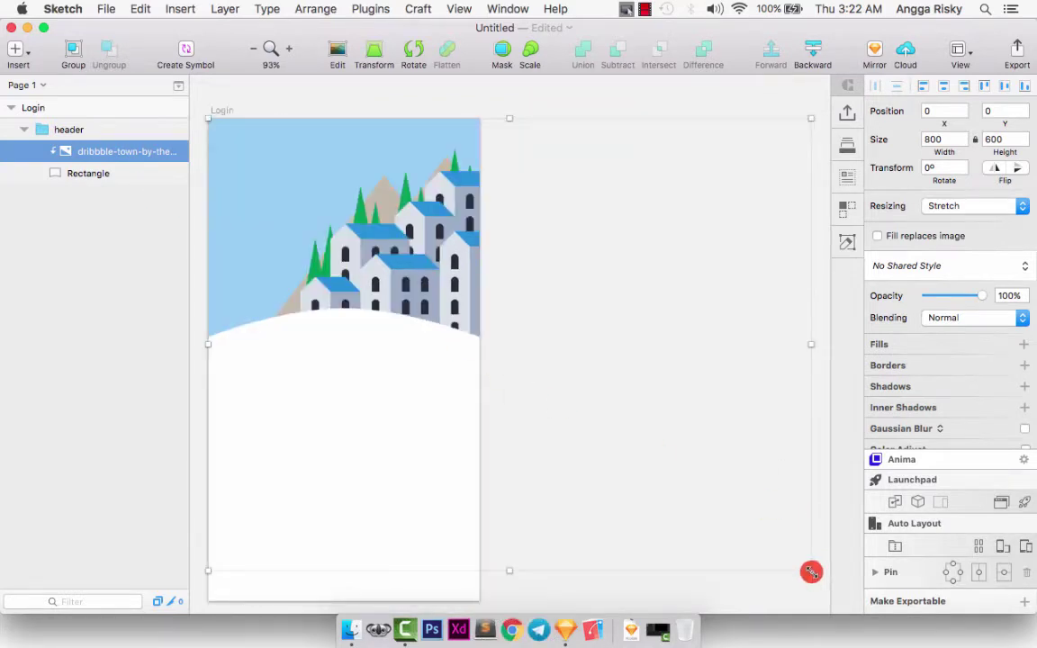
drag(811, 570, 512, 345)
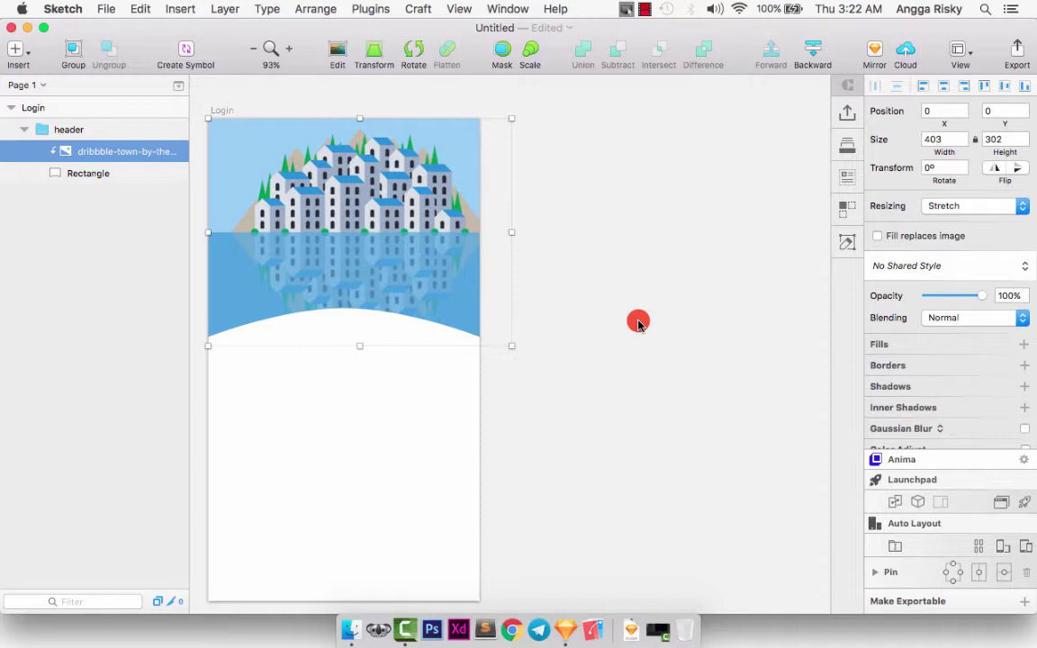
click(942, 90)
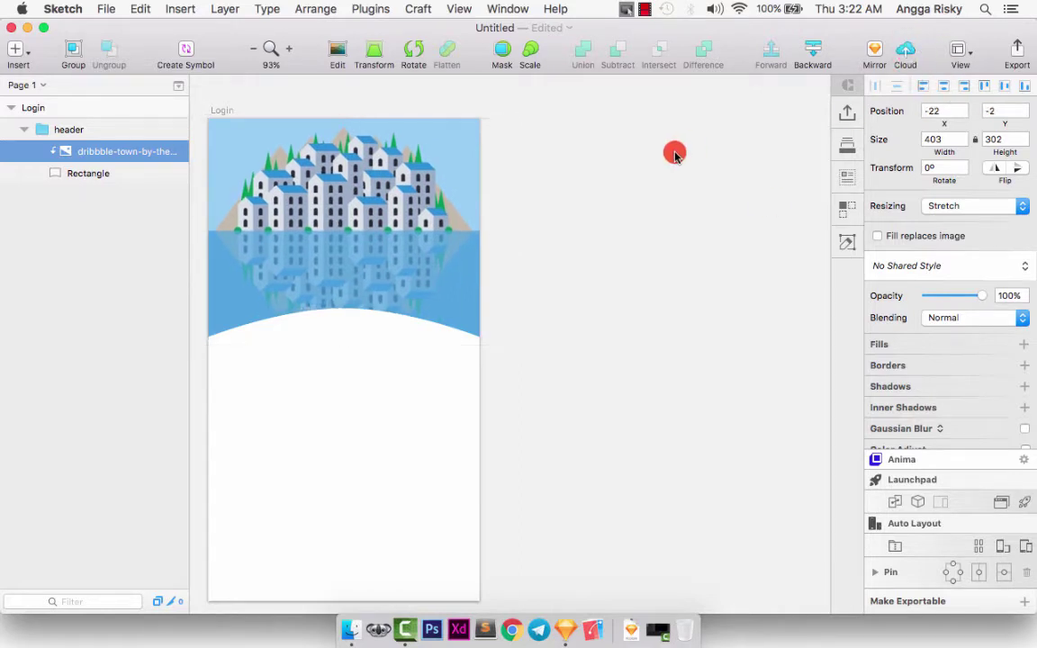
scroll(480, 167, left, 10)
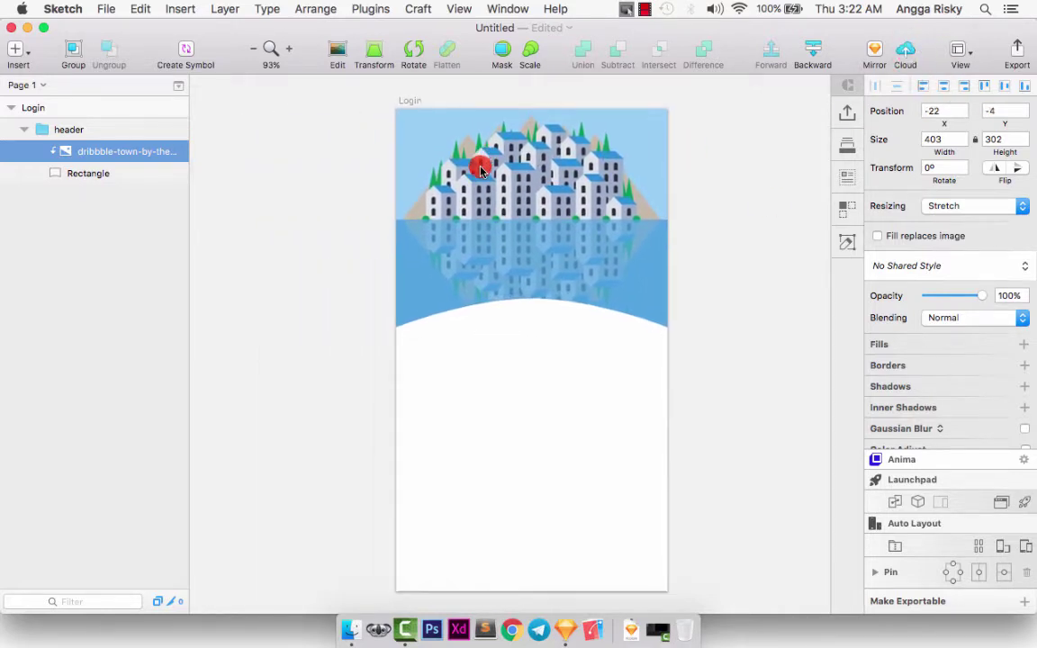
click(486, 379)
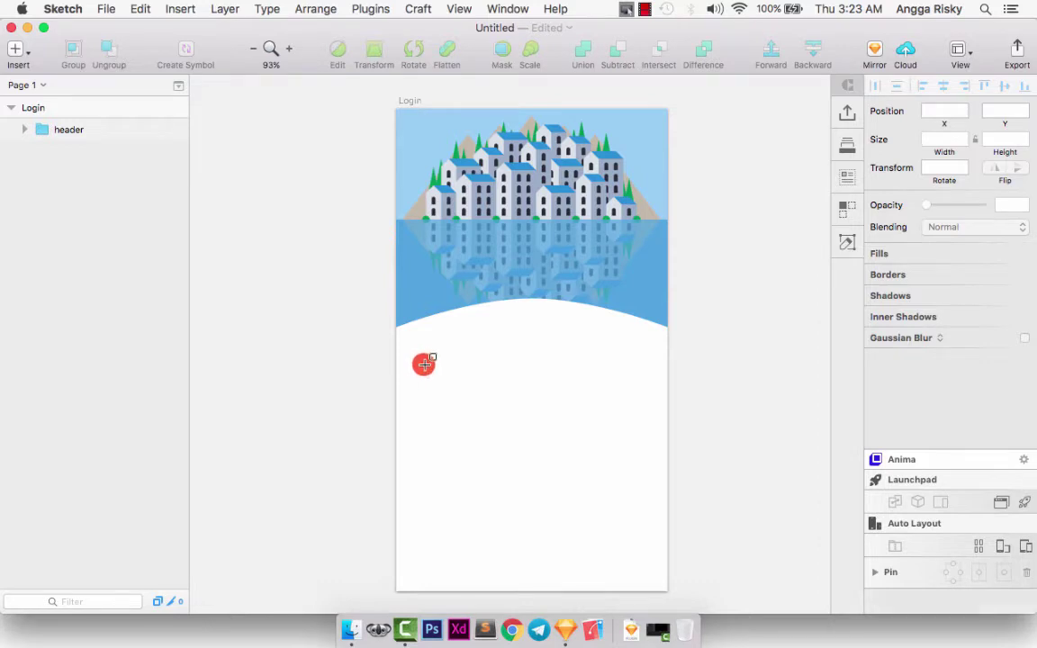
Draw a horizontally centred rounded rectangle of about 286 × 45 below the header and disable its fill
drag(424, 363, 638, 398)
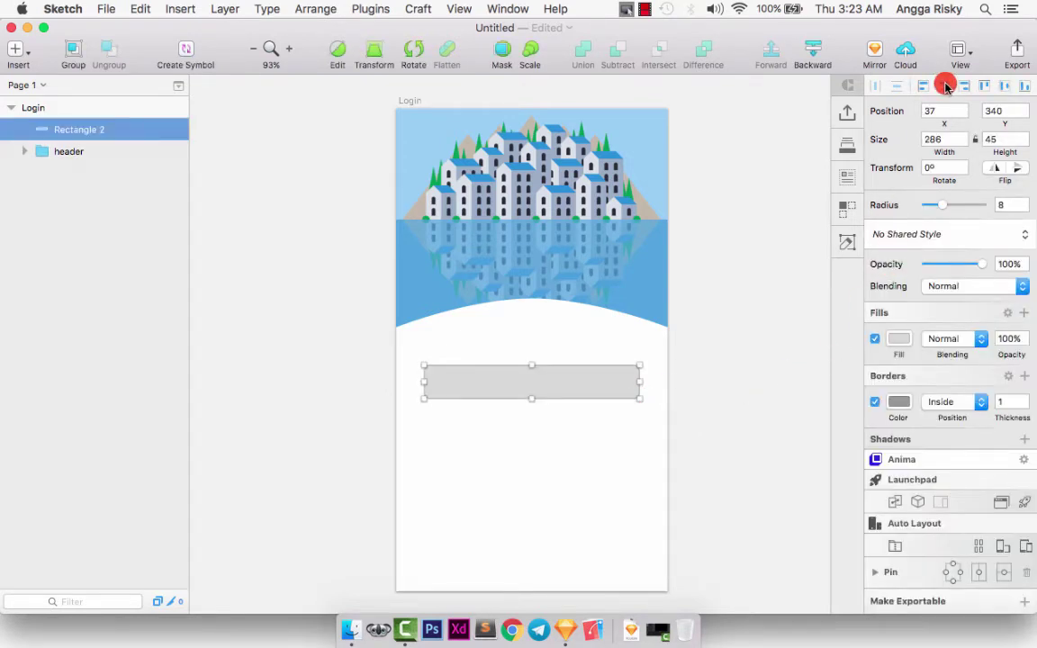
click(871, 339)
key(super+equal)
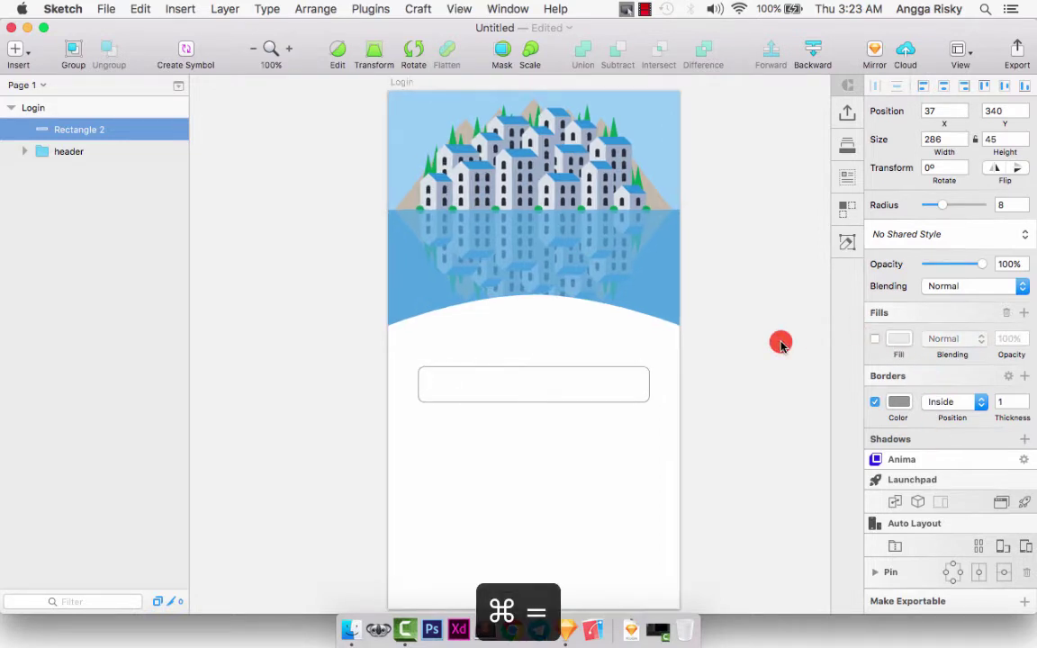
Set the rounded rectangle's border color to hex cacaca
click(900, 399)
click(883, 334)
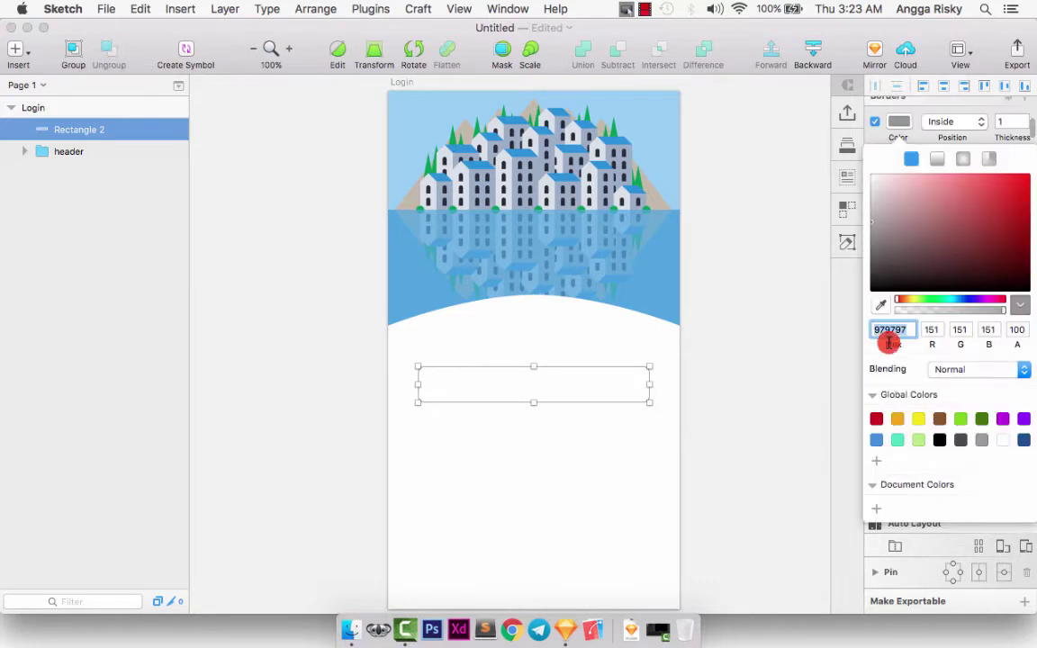
text(c)
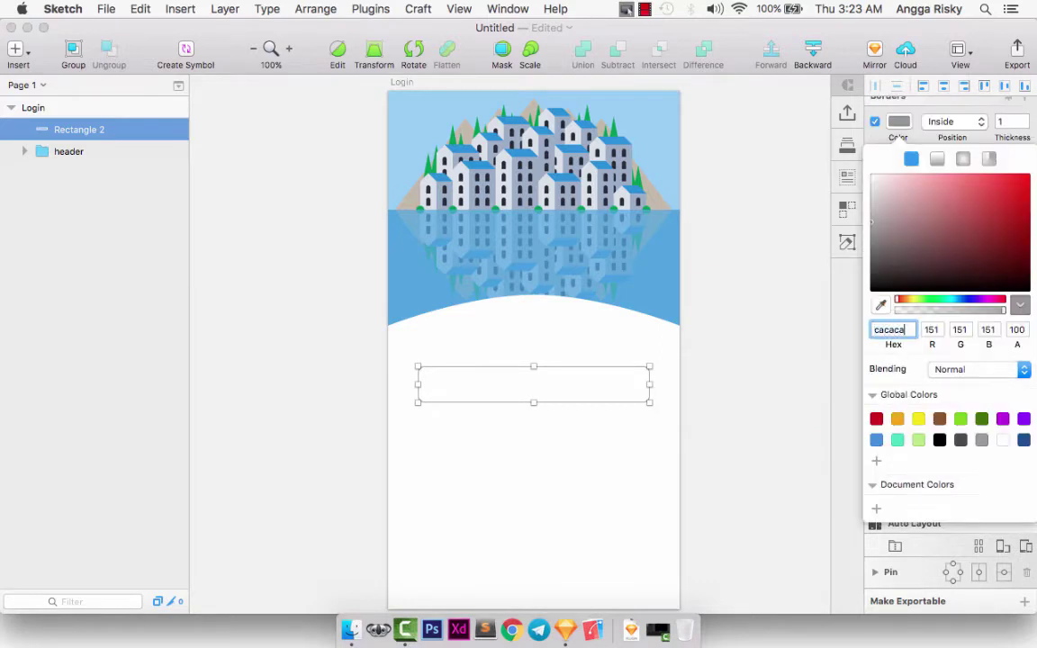
text(acaca)
key(Return)
click(894, 110)
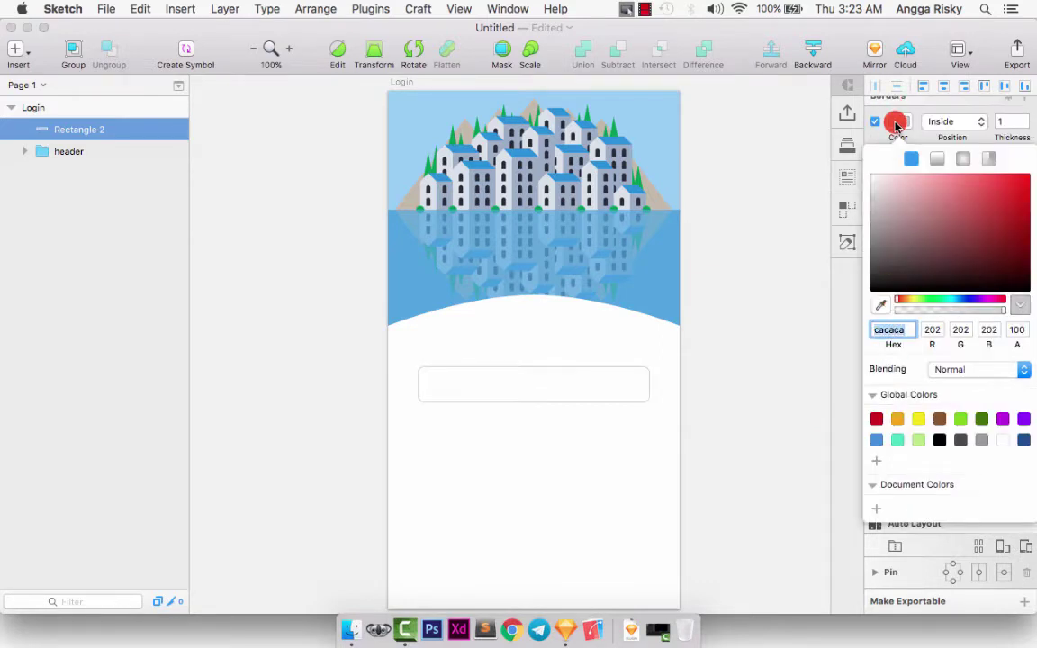
Set the rounded rectangle's corner radius to 10
scroll(895, 126, up, 5)
click(988, 173)
scroll(987, 171, up, 1)
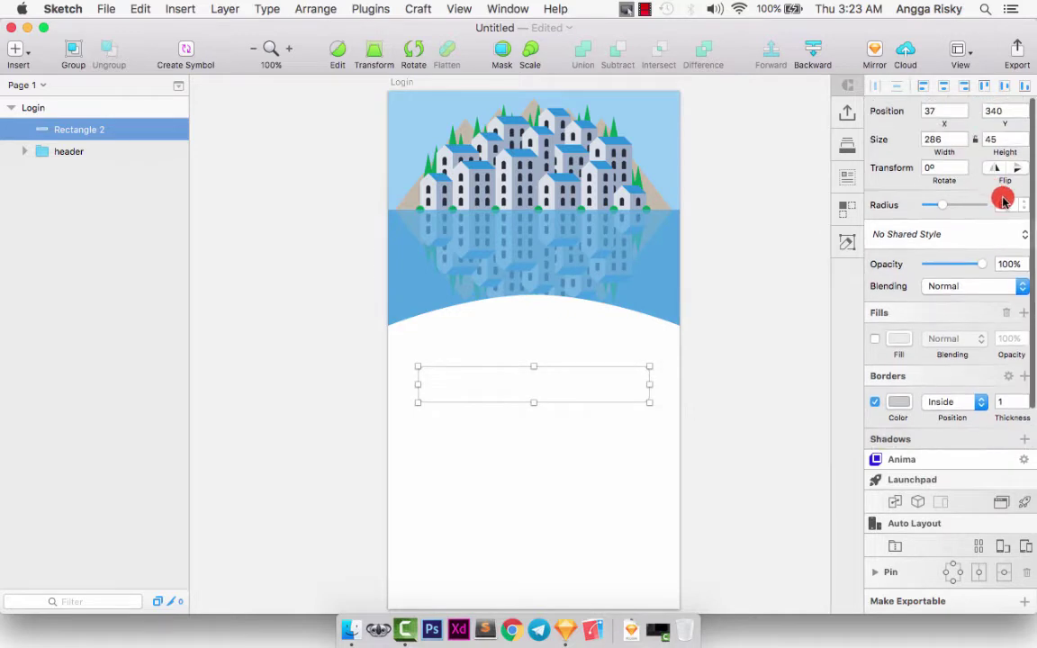
text(8)
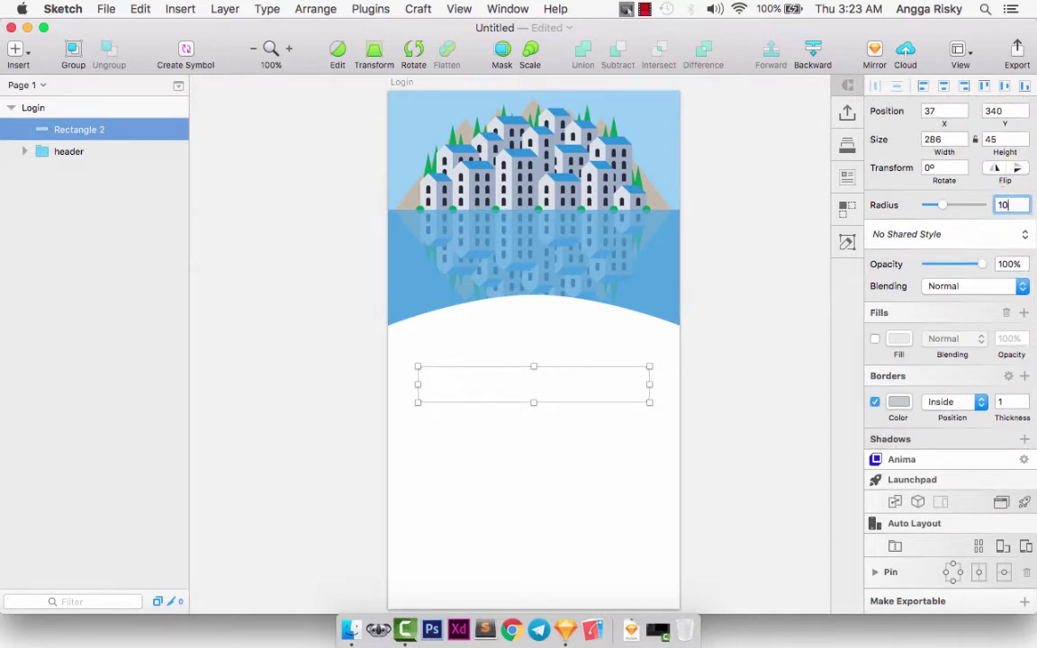
click(726, 402)
click(599, 371)
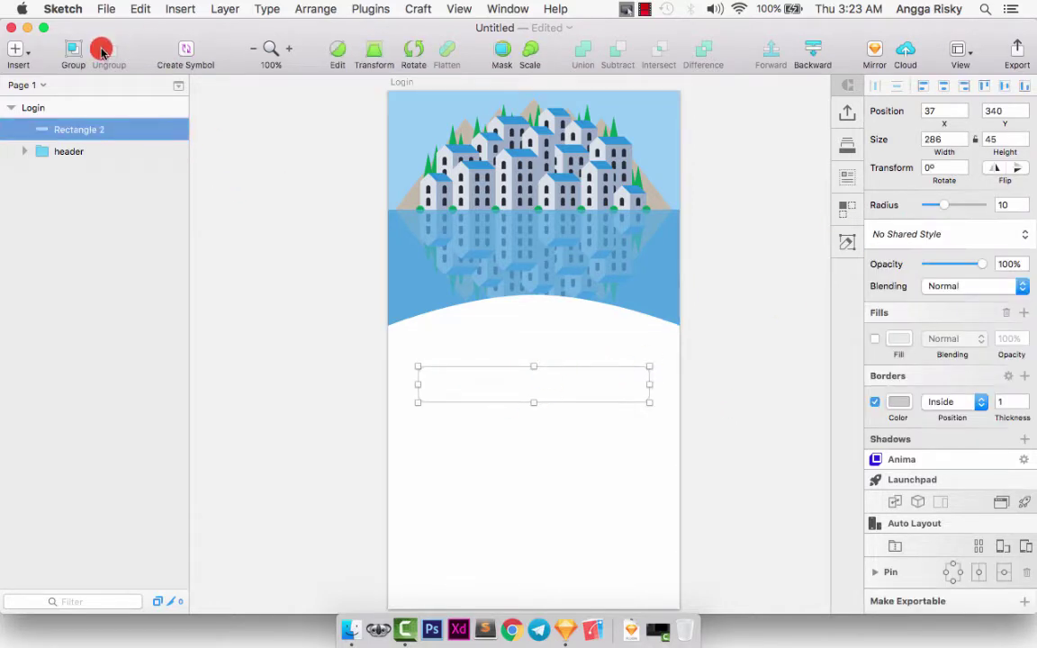
Add a text layer reading "a" at the left end of the rounded rectangle
key(t)
click(453, 384)
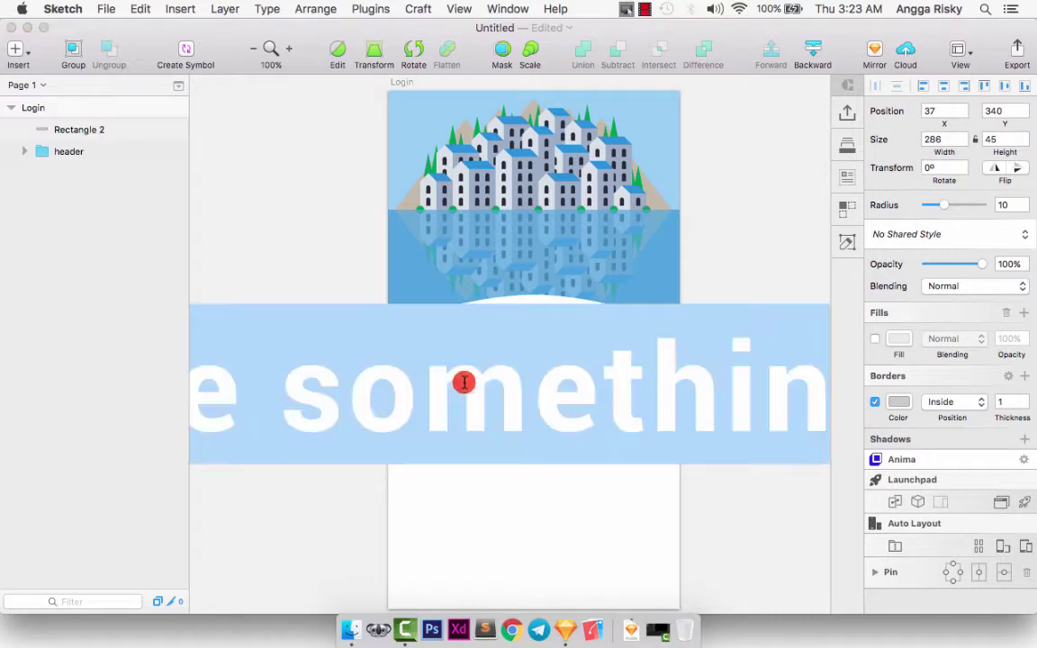
key(BackSpace)
text(a)
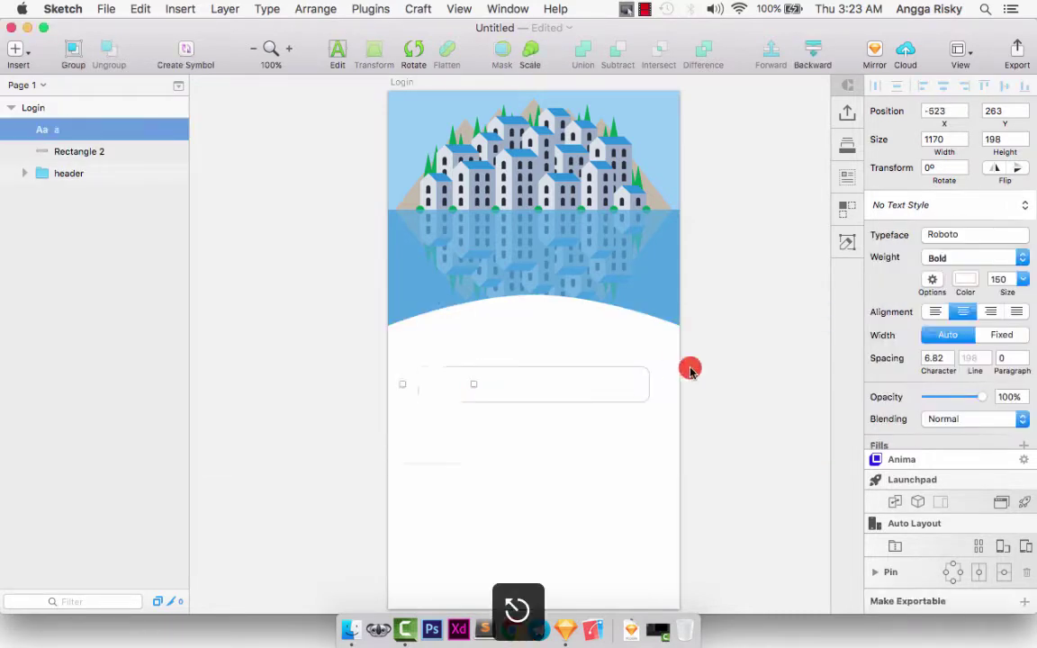
Color the letter "a" with hex cacaca and set its font size to 24
click(967, 279)
click(892, 430)
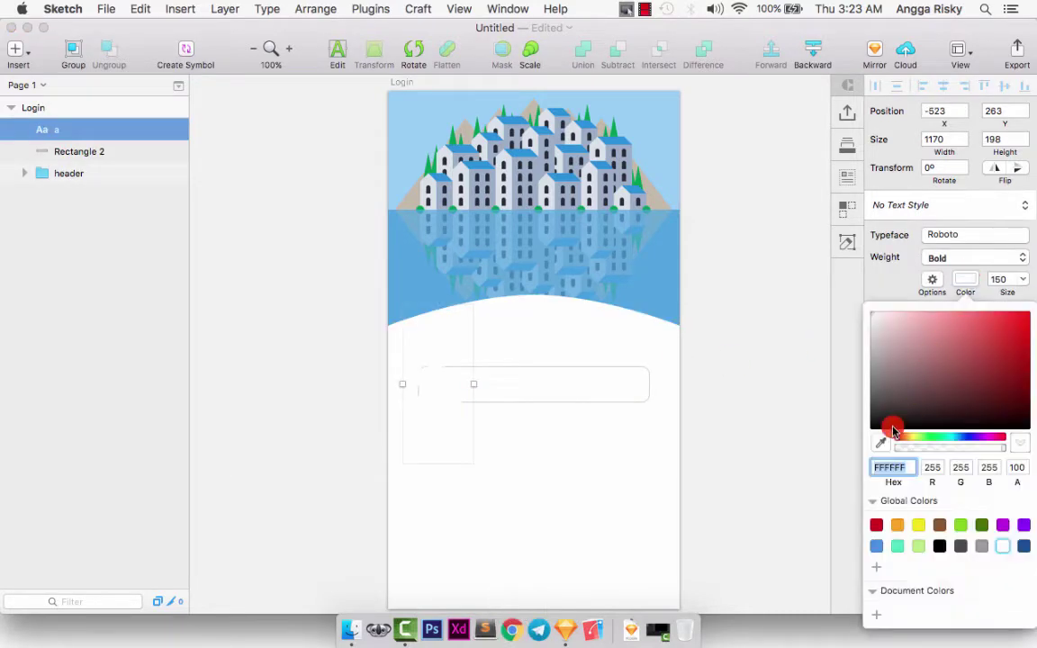
text(cacaca)
key(Return)
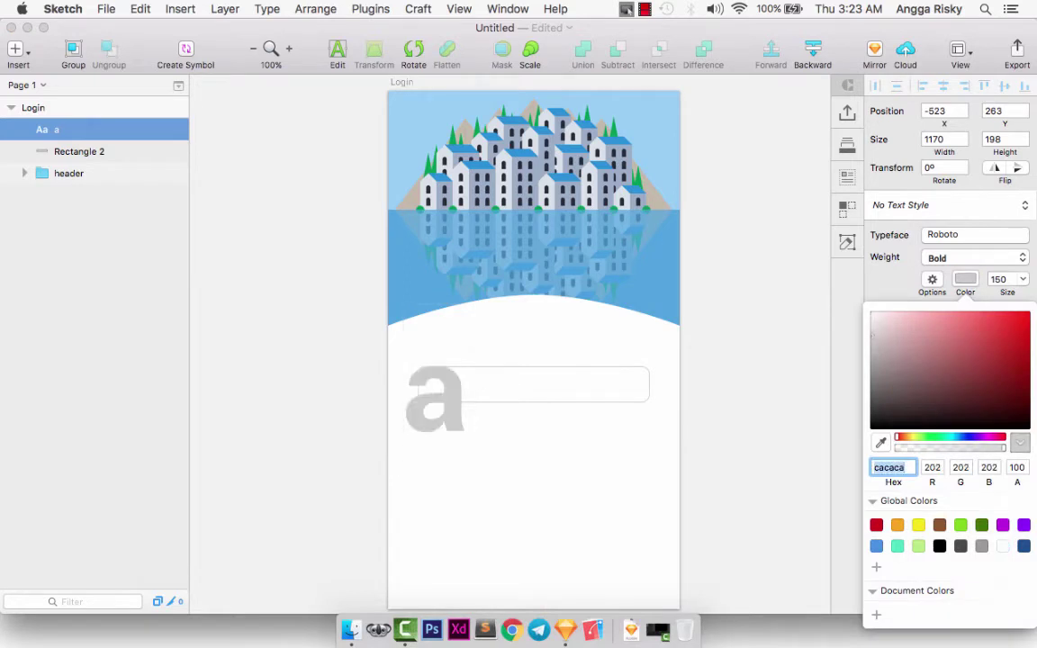
click(970, 270)
click(969, 281)
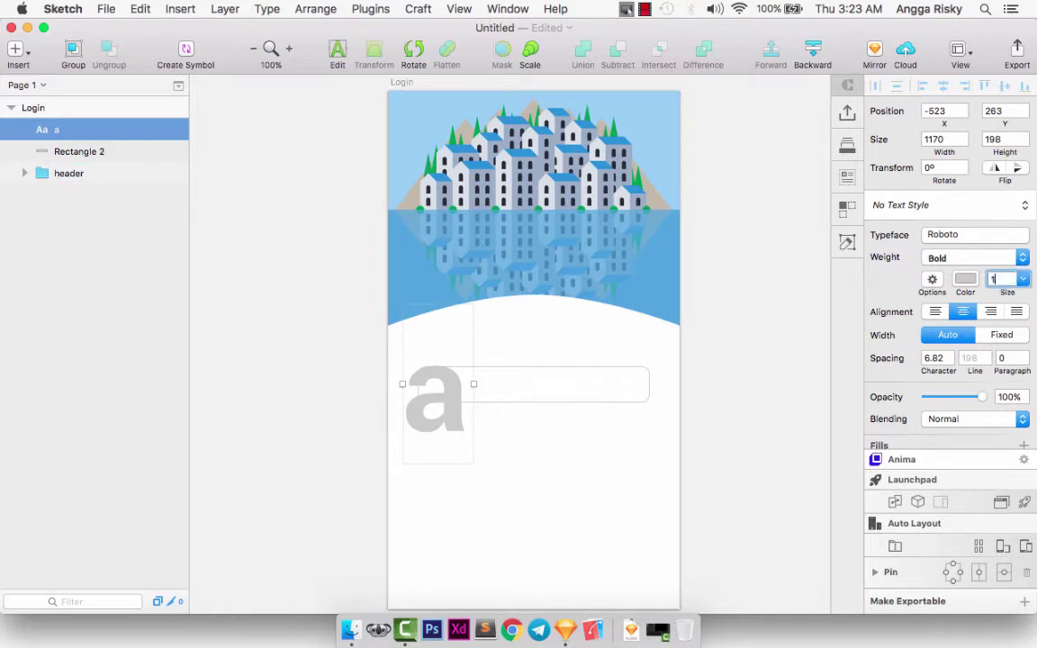
key(Return)
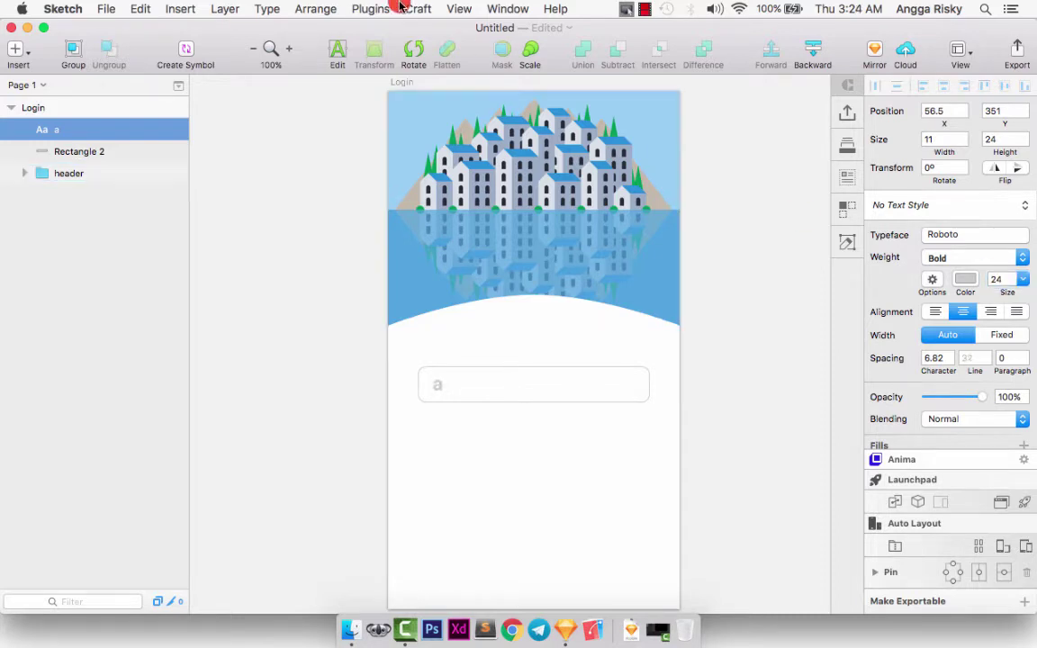
Replace the letter "a" with the account_circle icon from the material set of the Icon Font plugin
click(370, 8)
mouse_move(393, 28)
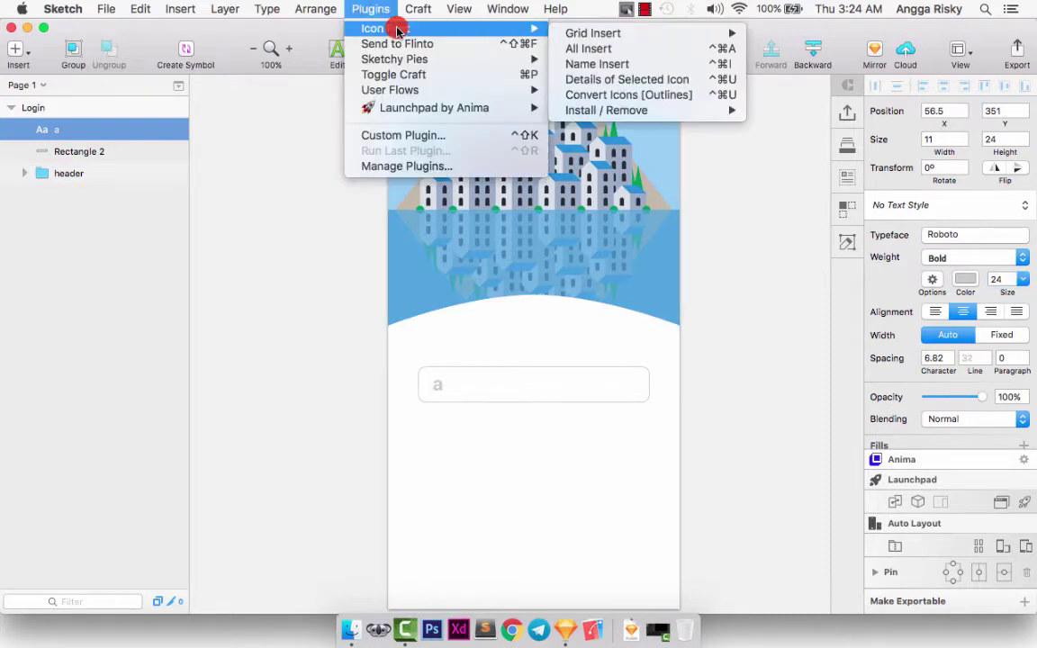
mouse_move(640, 33)
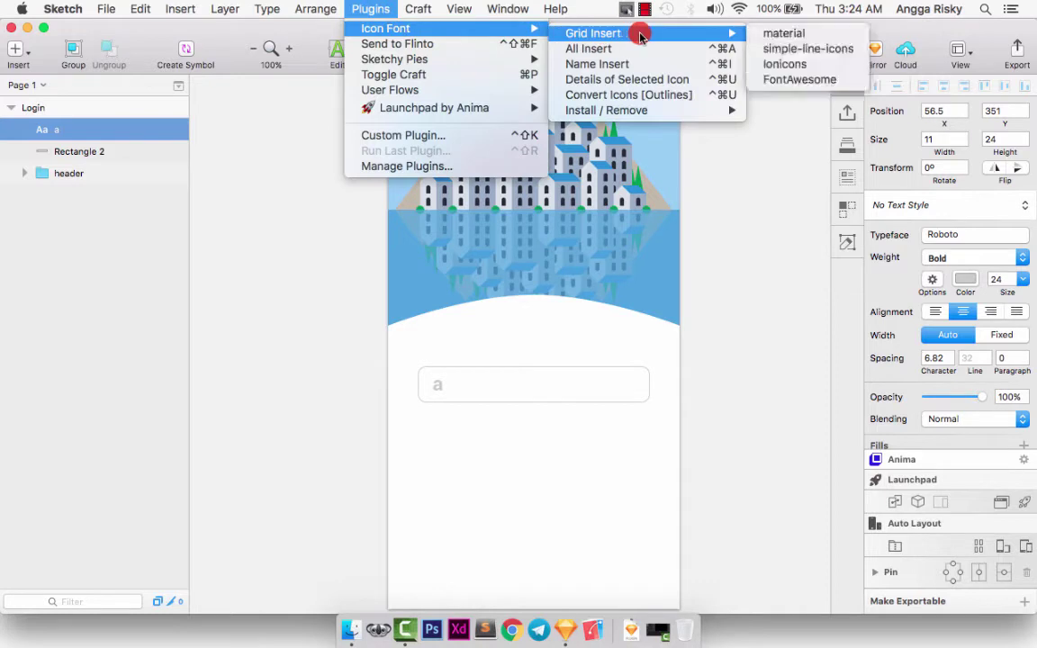
click(799, 38)
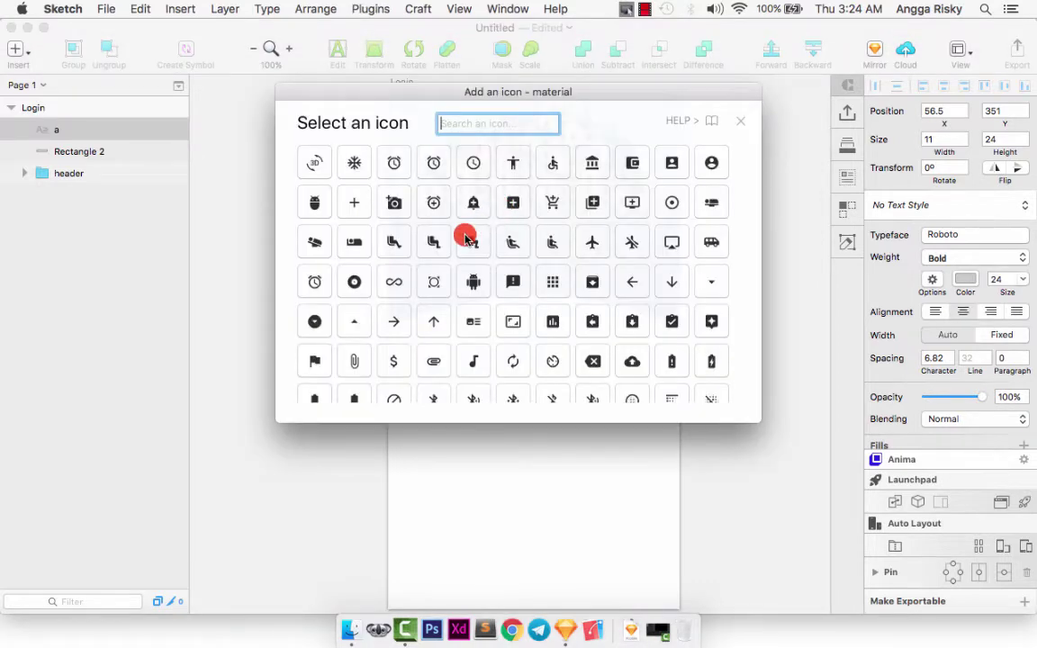
scroll(465, 236, up, 2)
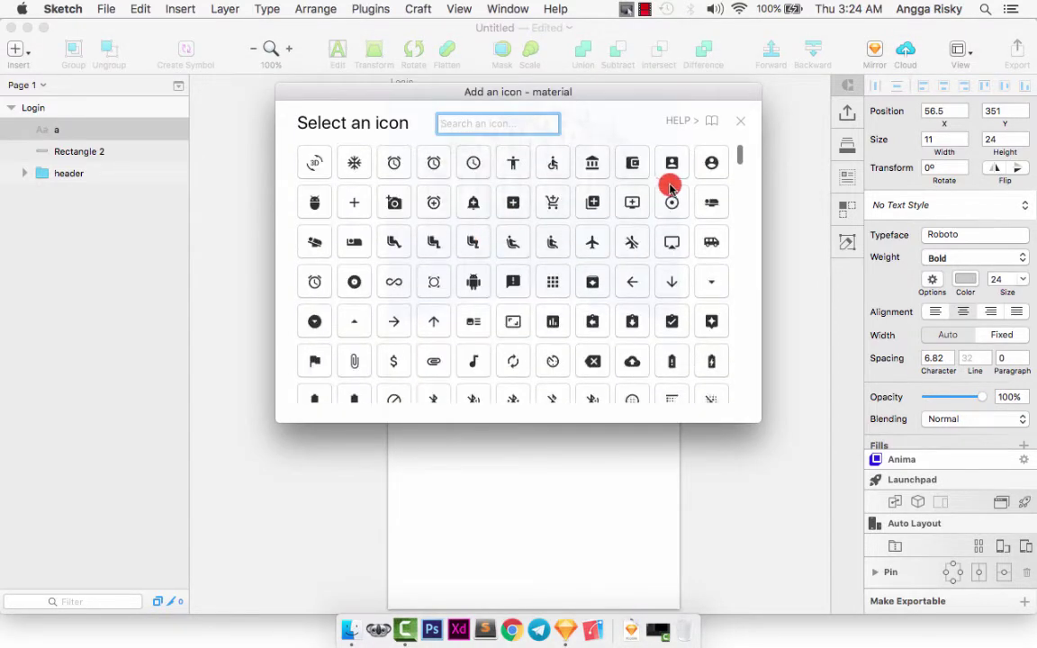
click(714, 165)
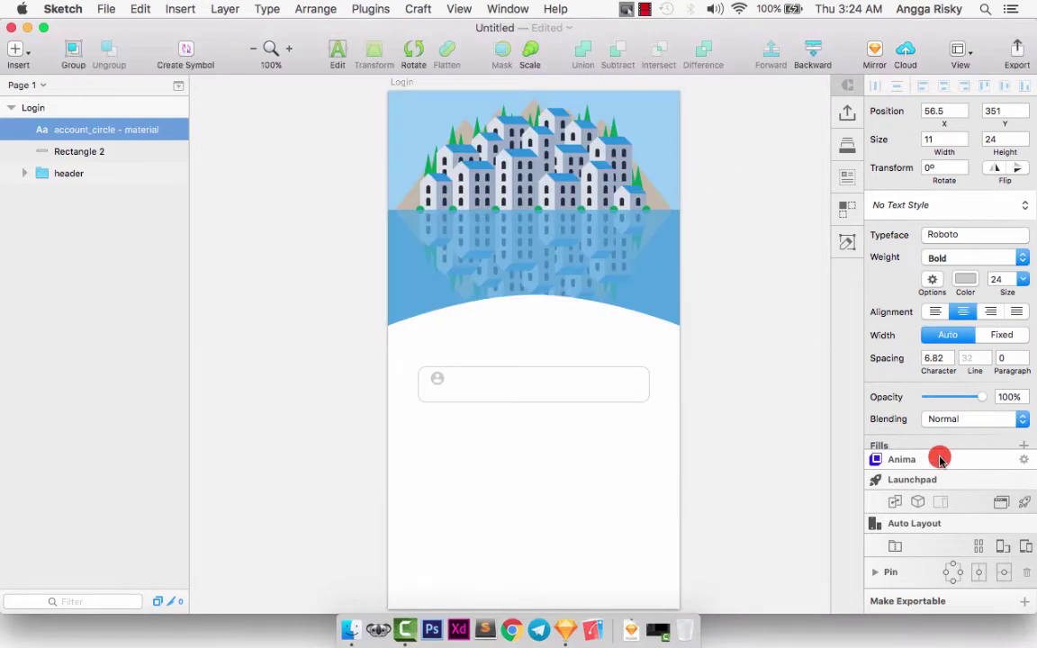
key(Return)
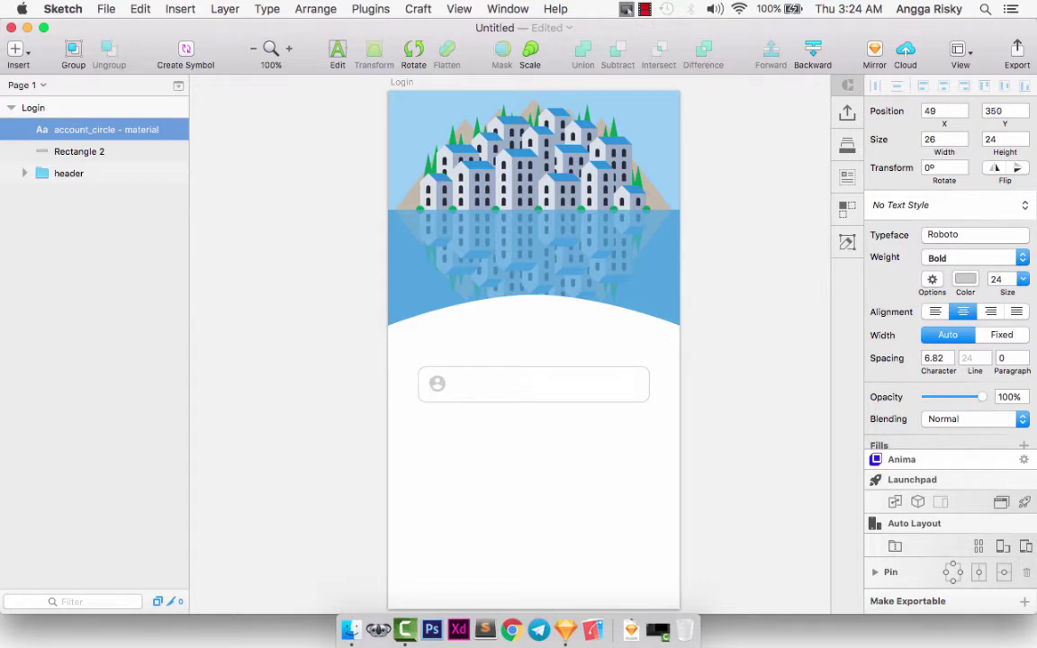
Align the account_circle icon with the vertical middle of the rounded rectangle and shift it left to X 47
click(444, 382)
shift+click(445, 367)
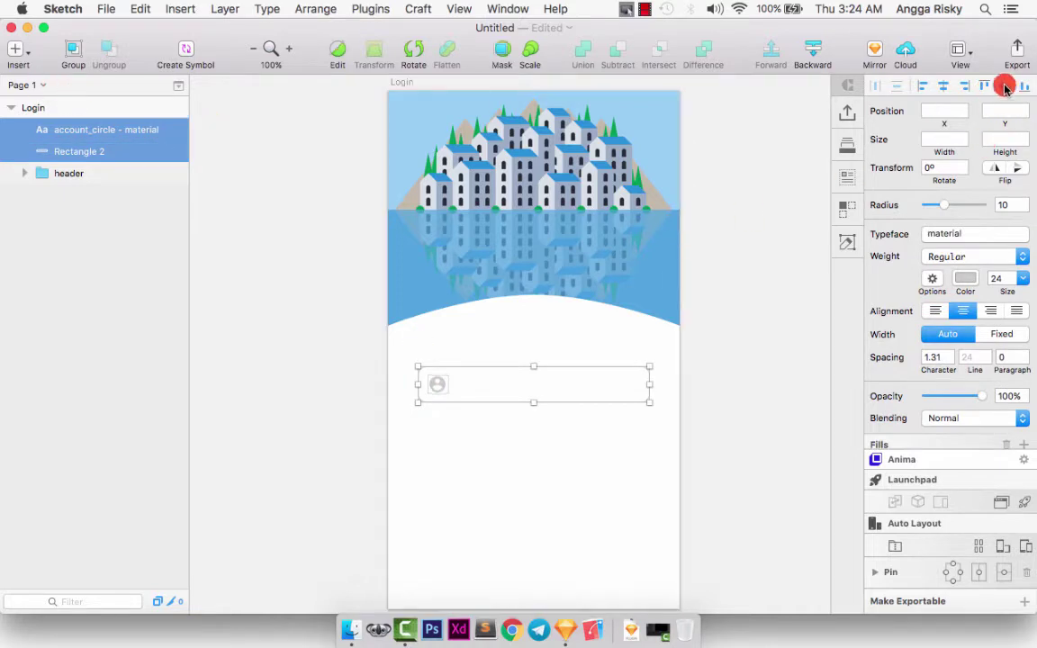
click(459, 414)
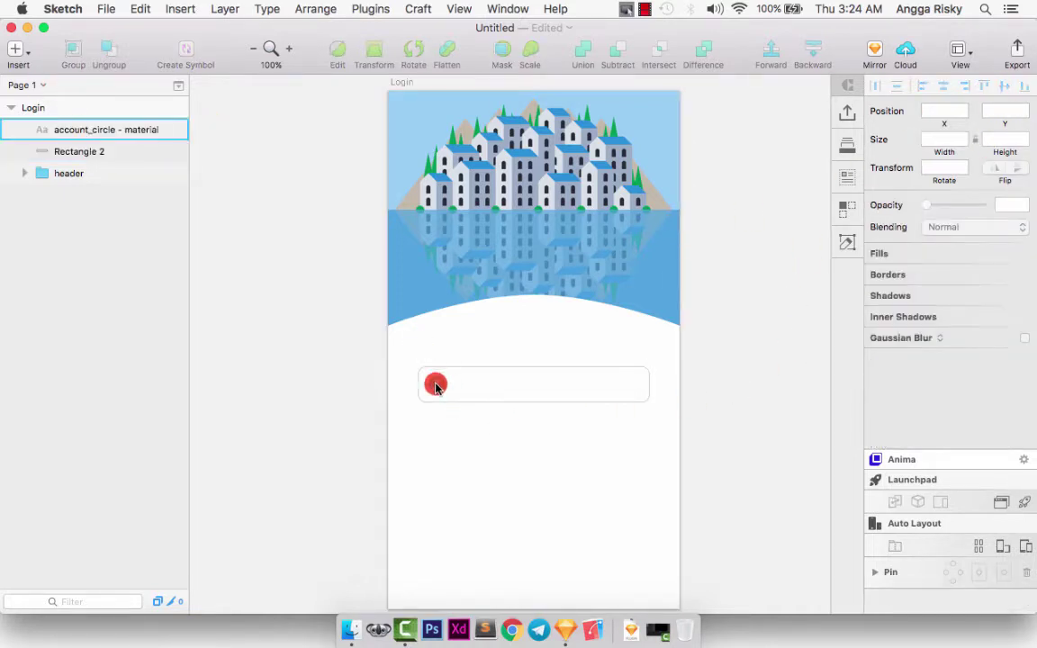
click(436, 384)
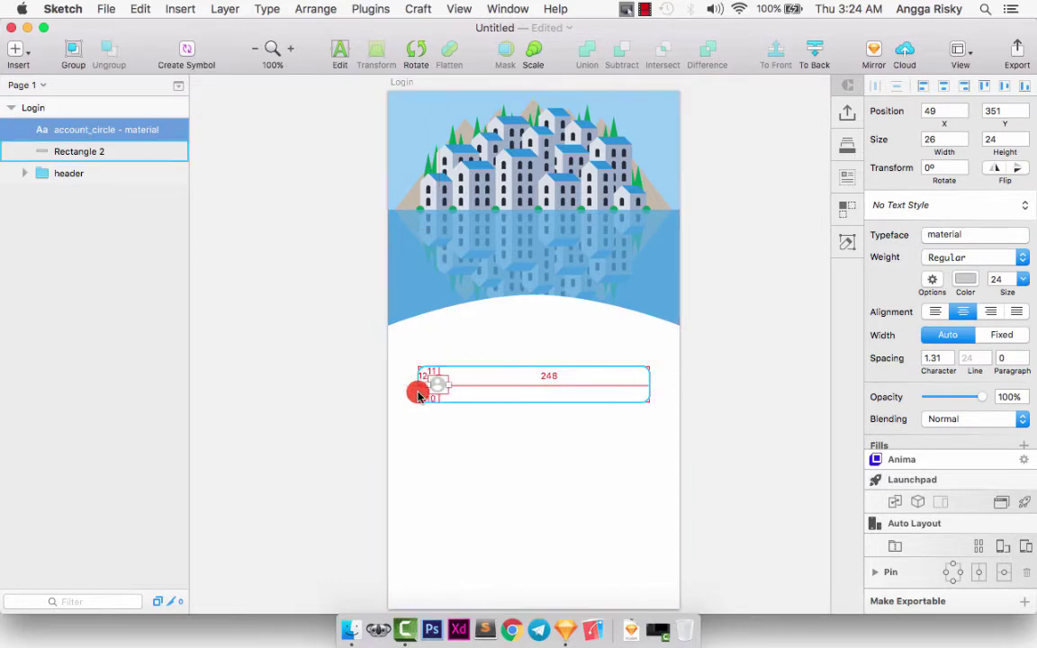
key(alt+Left)
key(alt+Left)
scroll(450, 437, down, 5)
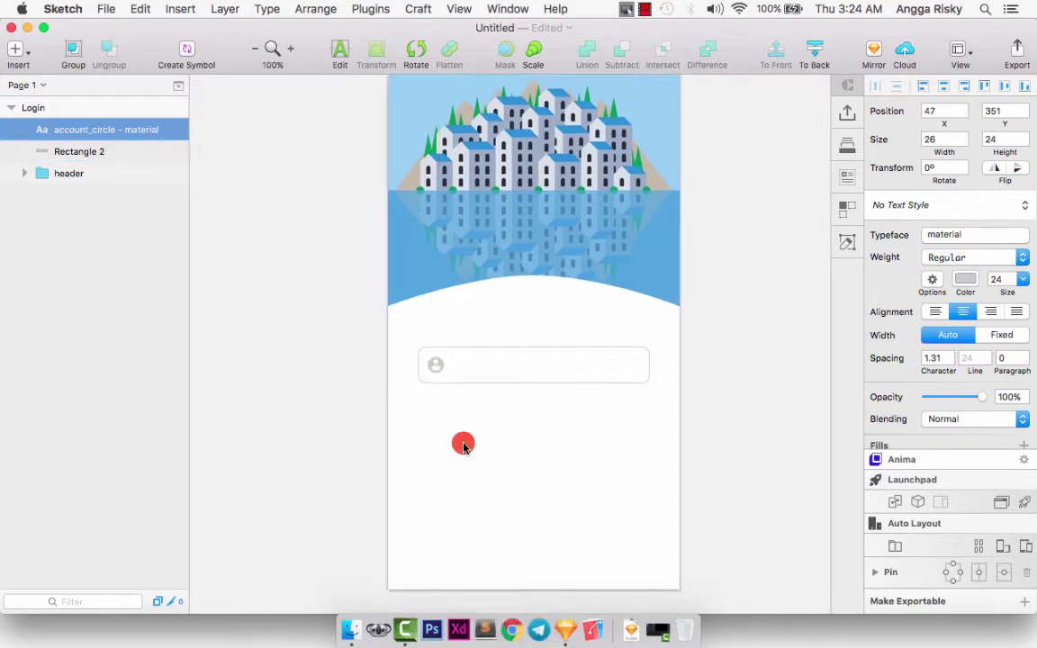
click(463, 445)
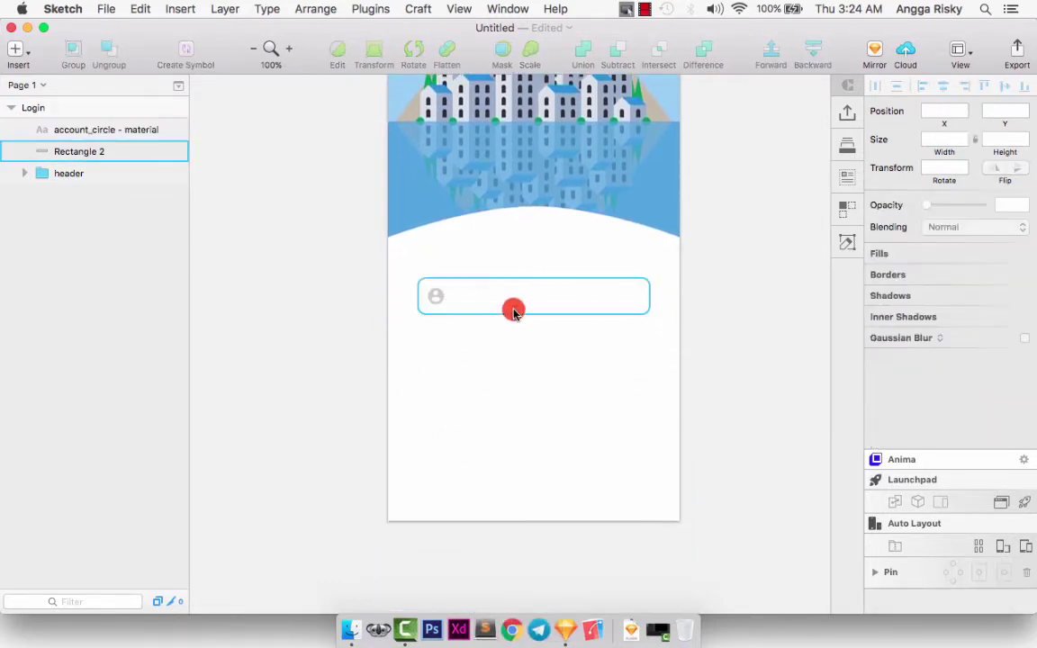
Replace the account_circle icon with the User icon from the simple-line-icons set of the Icon Font plugin, at size 18
click(436, 297)
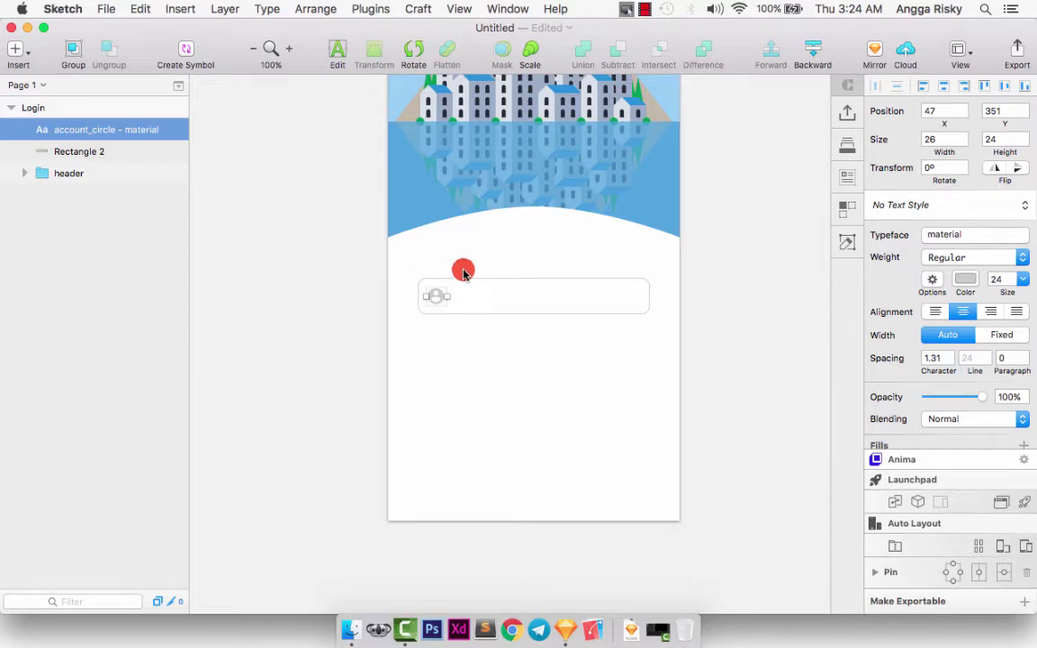
click(369, 8)
mouse_move(522, 28)
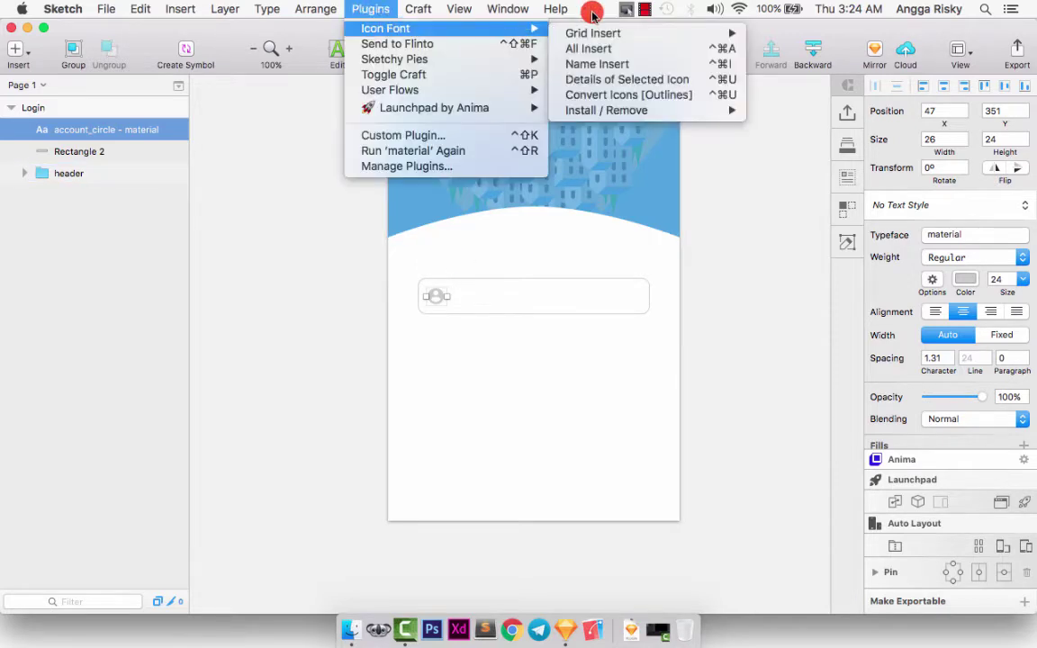
mouse_move(597, 33)
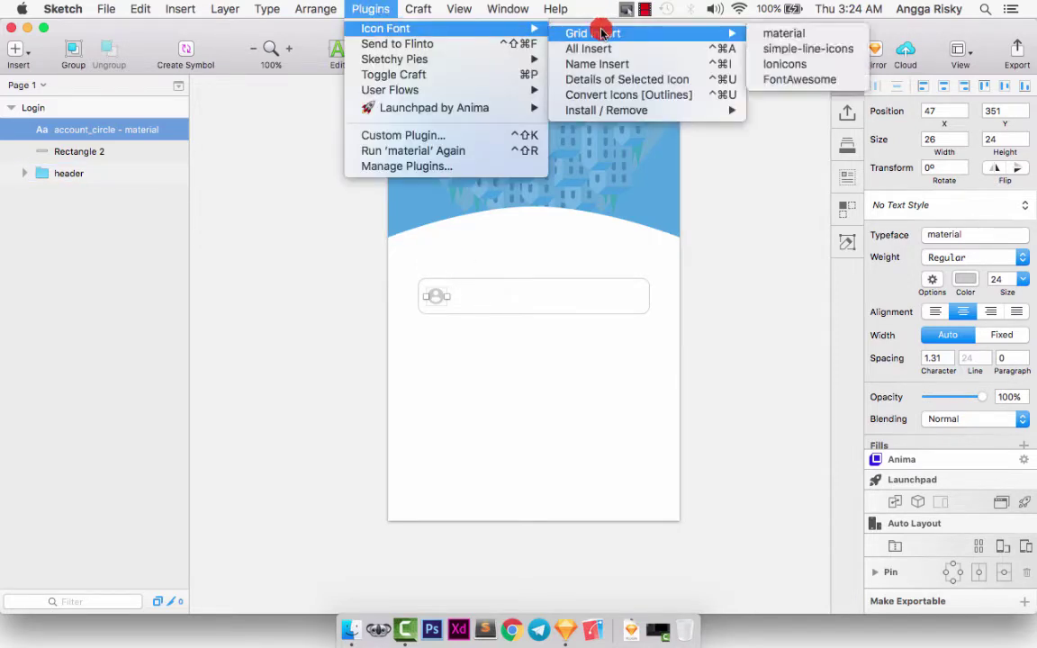
click(830, 50)
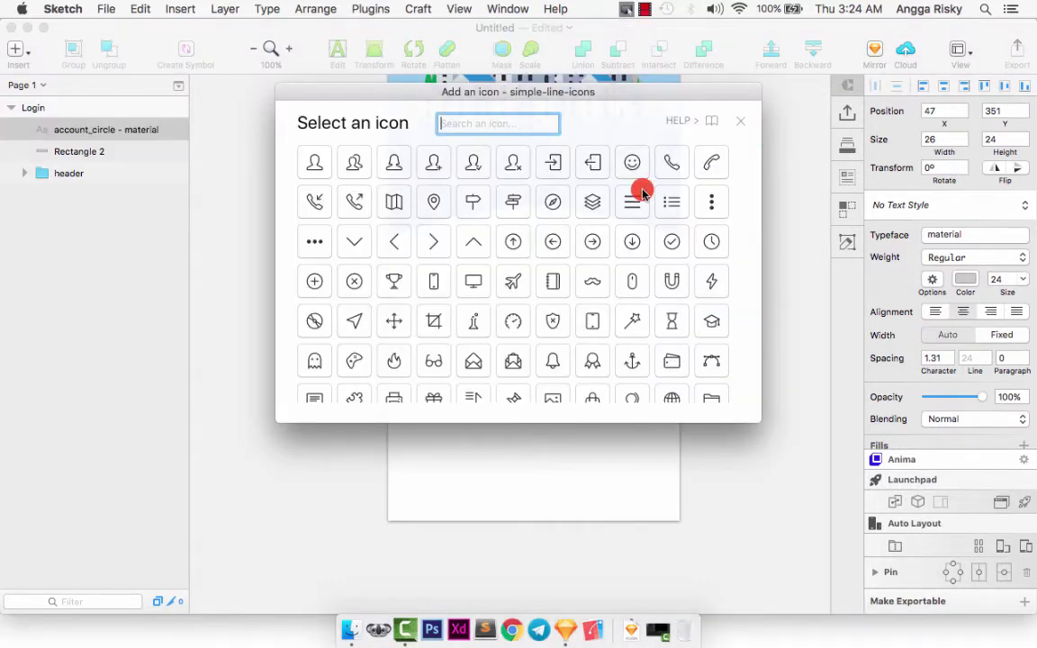
click(311, 162)
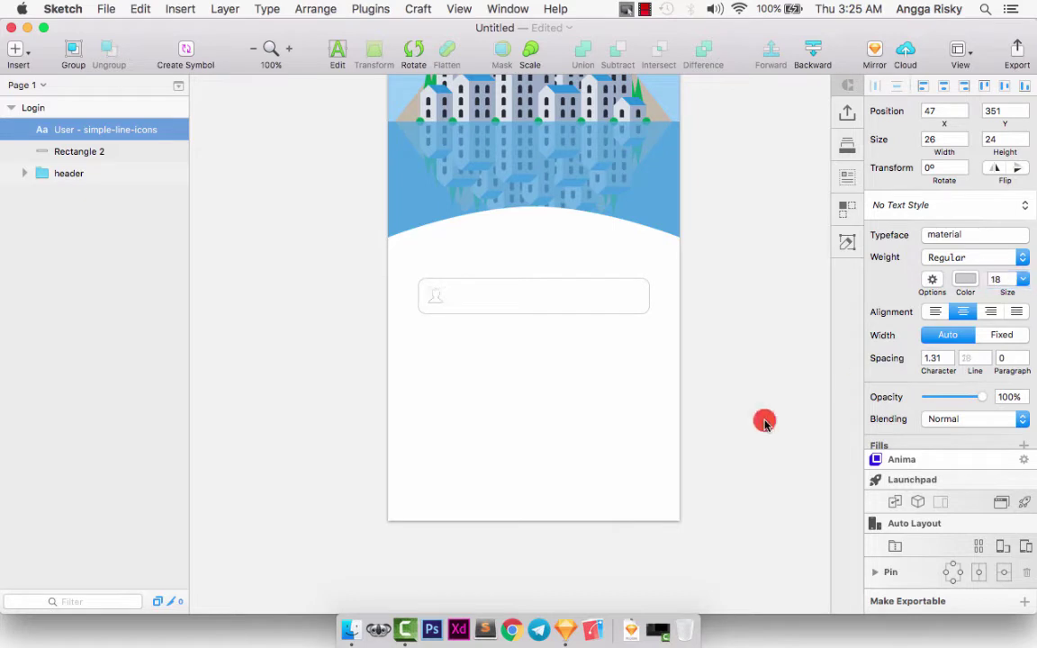
Align the User icon with the vertical middle of the rounded rectangle and shift it left to X 47
click(437, 299)
click(437, 298)
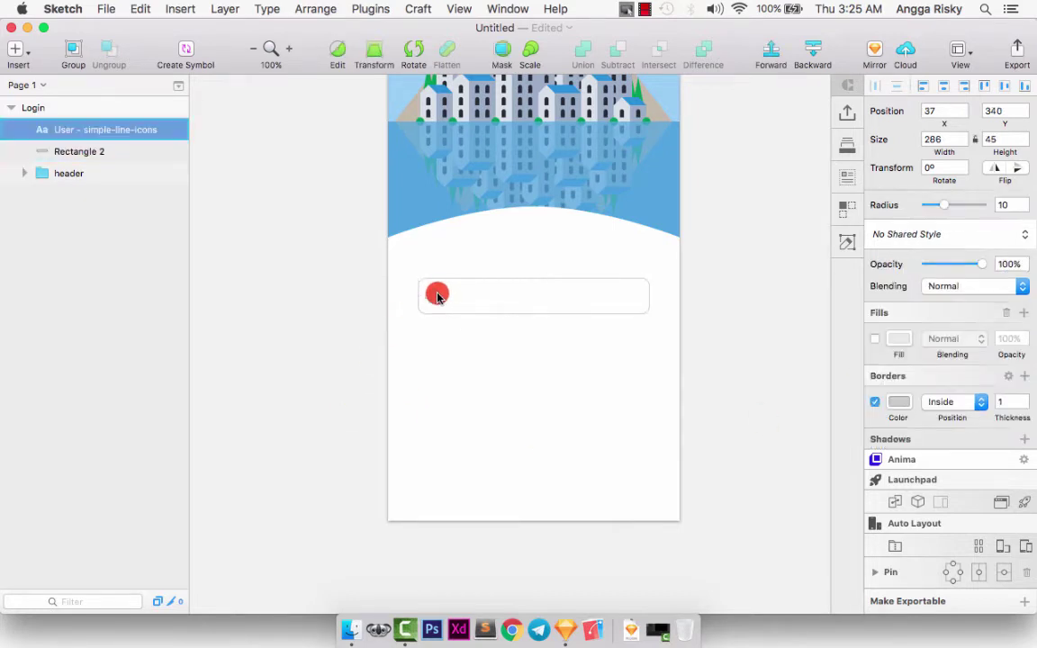
shift+click(441, 288)
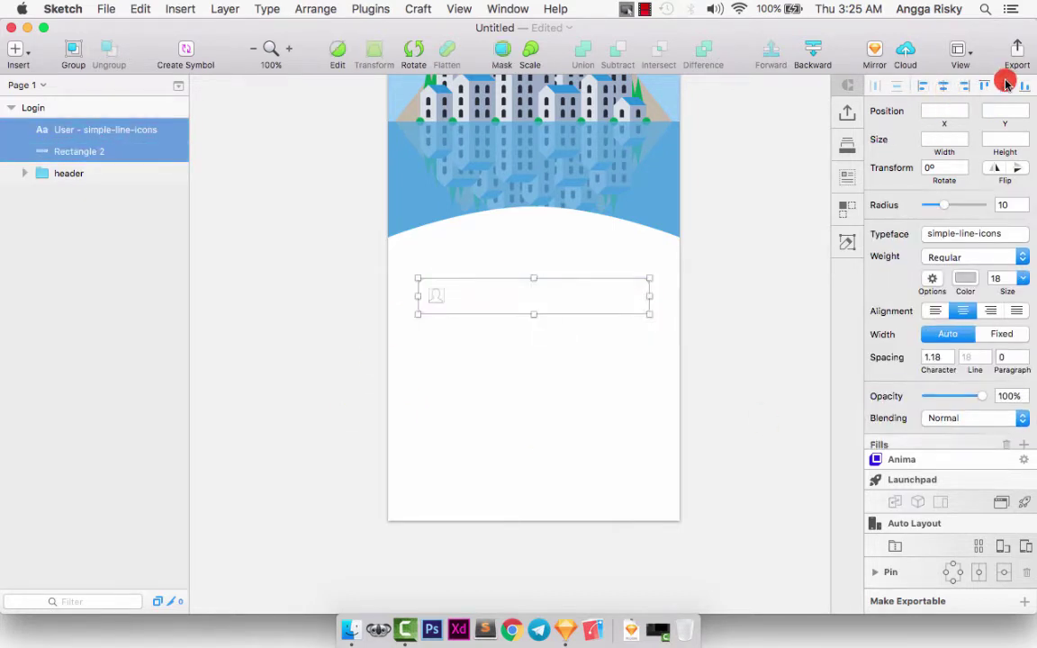
click(462, 336)
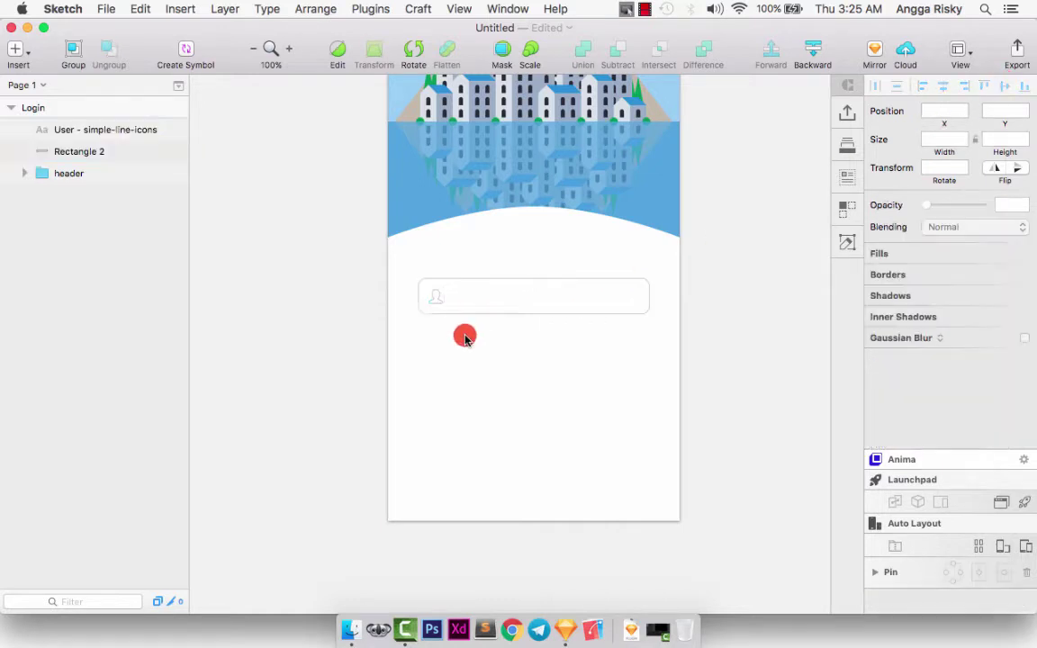
click(434, 302)
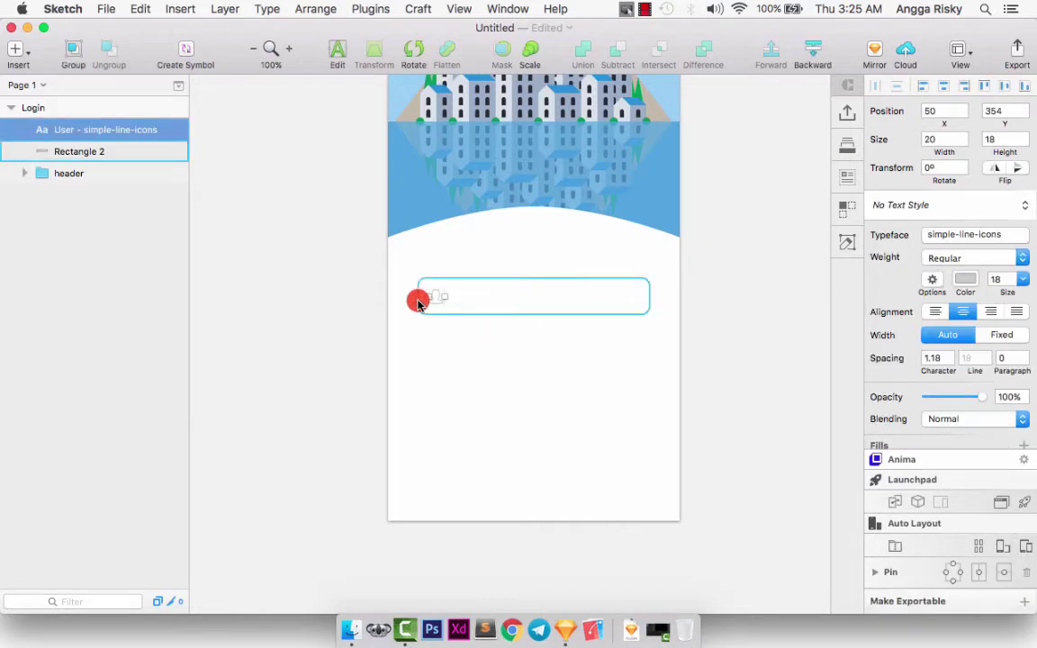
key(alt+Left)
key(alt+Left)
key(alt+Left)
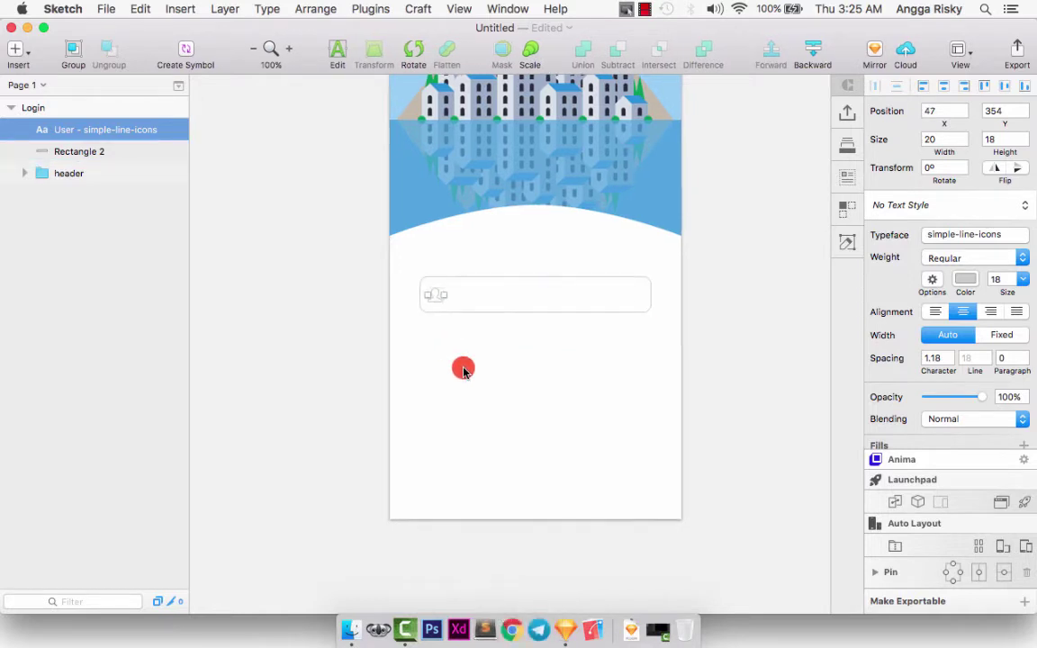
Group the User icon with the rounded rectangle and name the group bg_username
shift+click(111, 154)
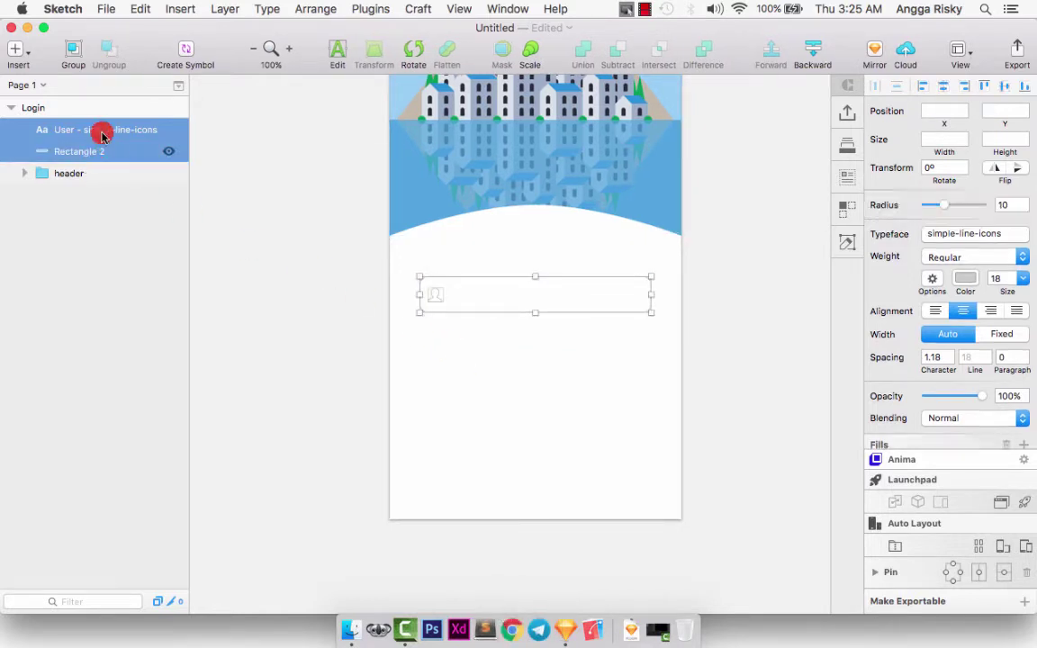
key(super+g)
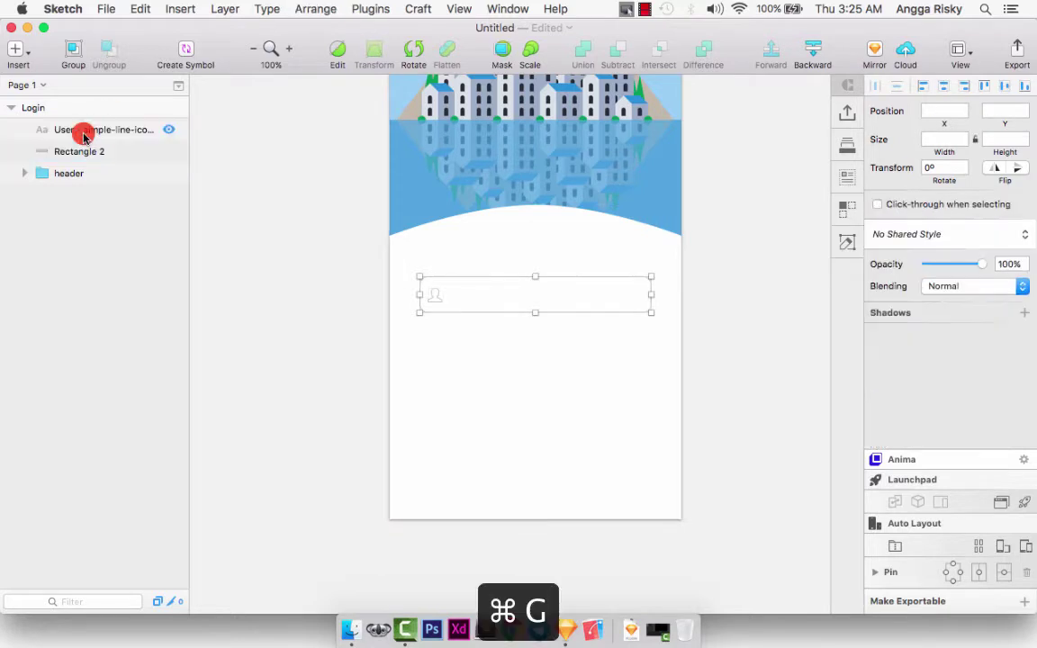
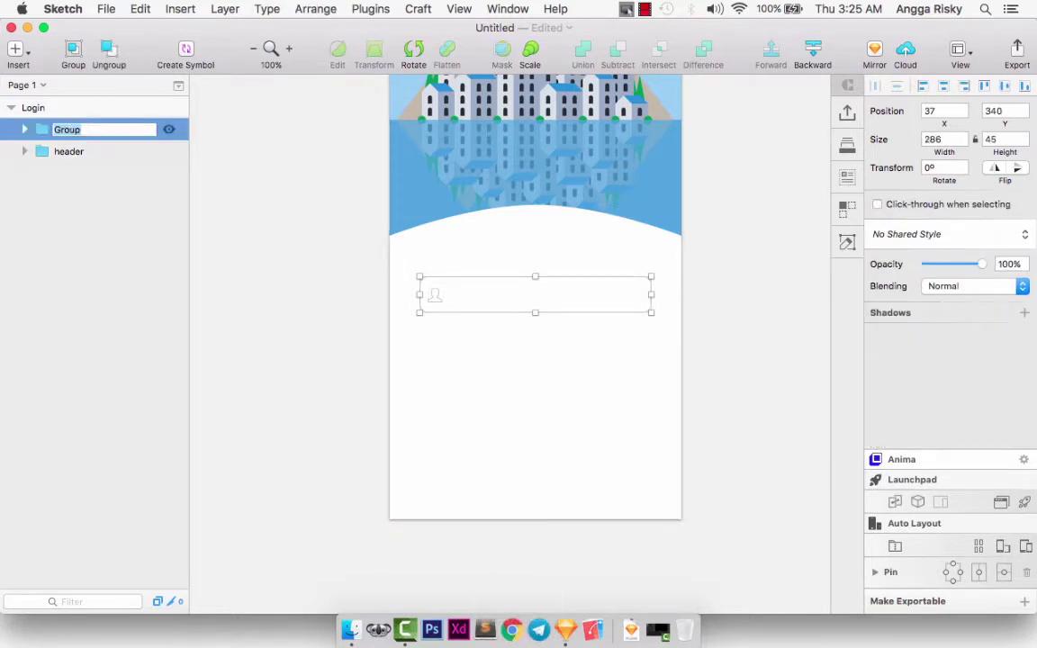
text(me)
key(Return)
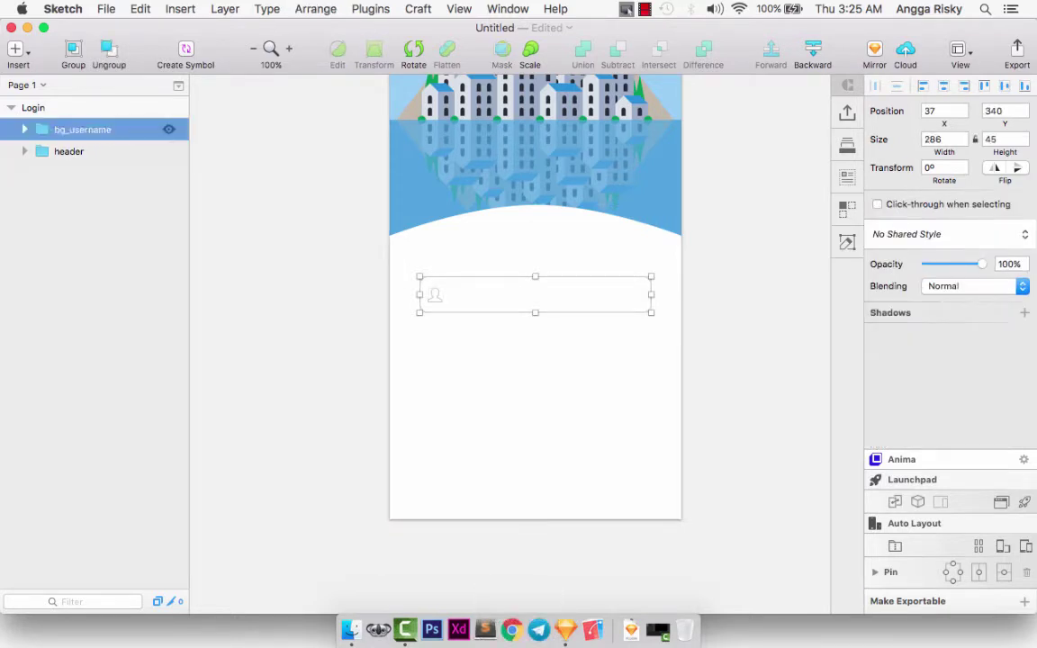
Duplicate the bg_username group and move the copy straight down to Y 410
key(ctrl+c)
key(ctrl+v)
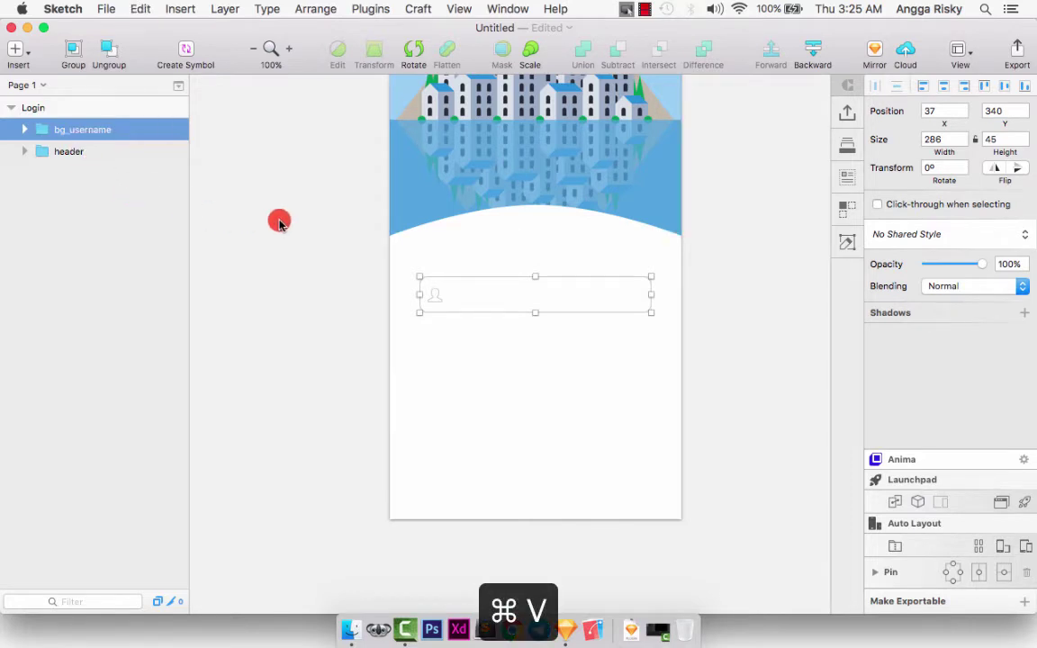
key(shift+Down)
key(shift+Down)
key(shift+Down)
key(shift+Down)
key(shift+Down)
key(shift+Down)
key(shift+Down)
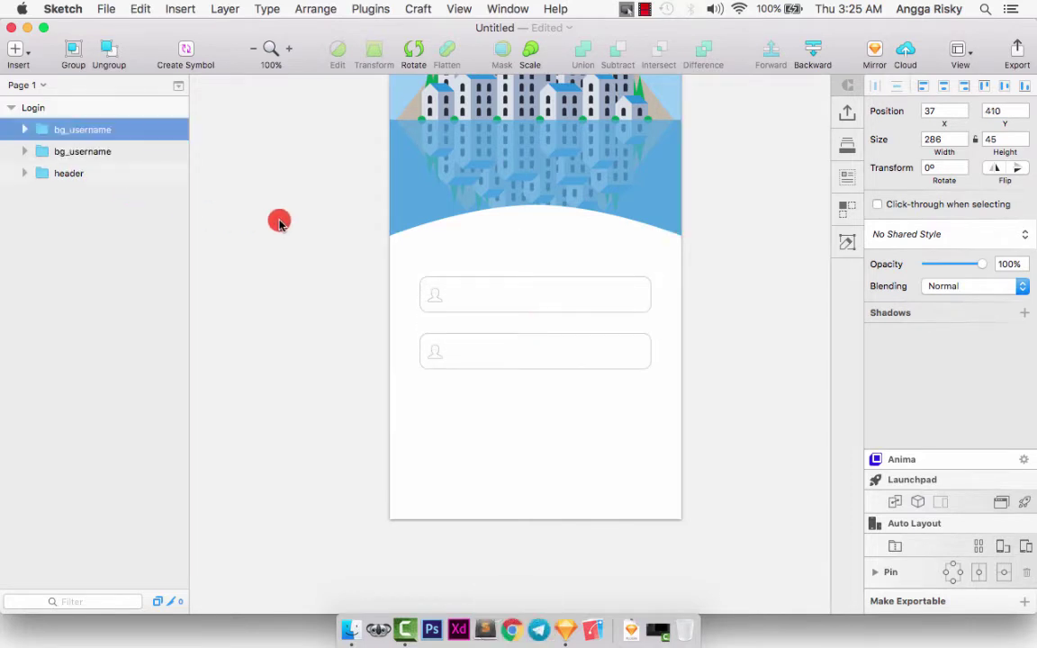
Move the duplicated field up to Y 395, leaving a 10 px gap below the original field
key(alt+Up)
key(alt+Up)
key(alt+Up)
key(alt+Up)
key(alt+Up)
key(alt+Up)
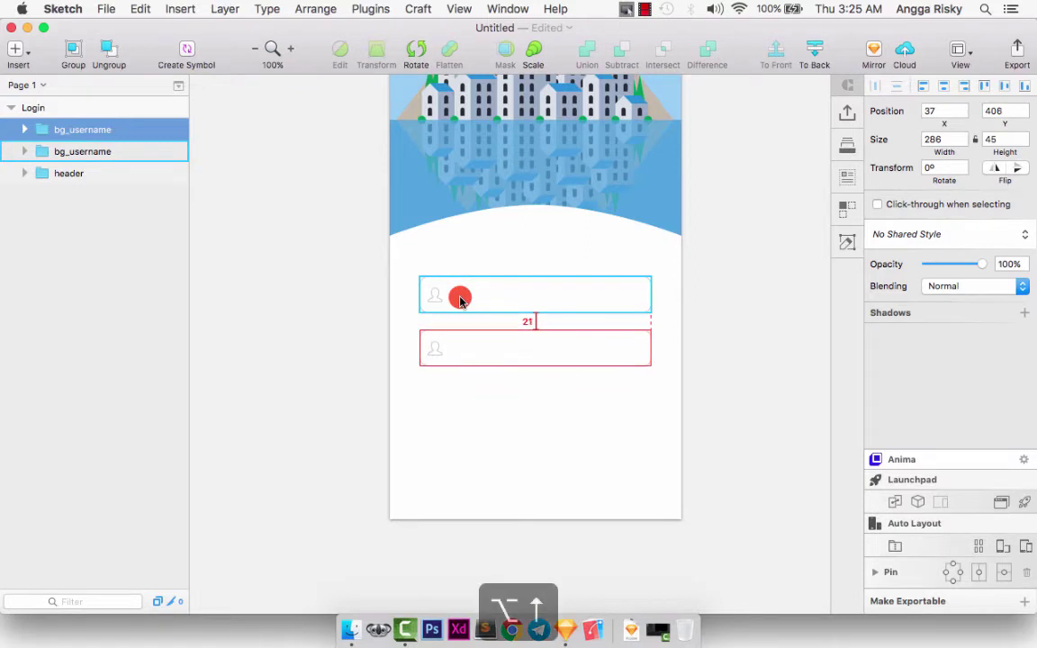
key(alt+Down)
key(alt+shift+Up)
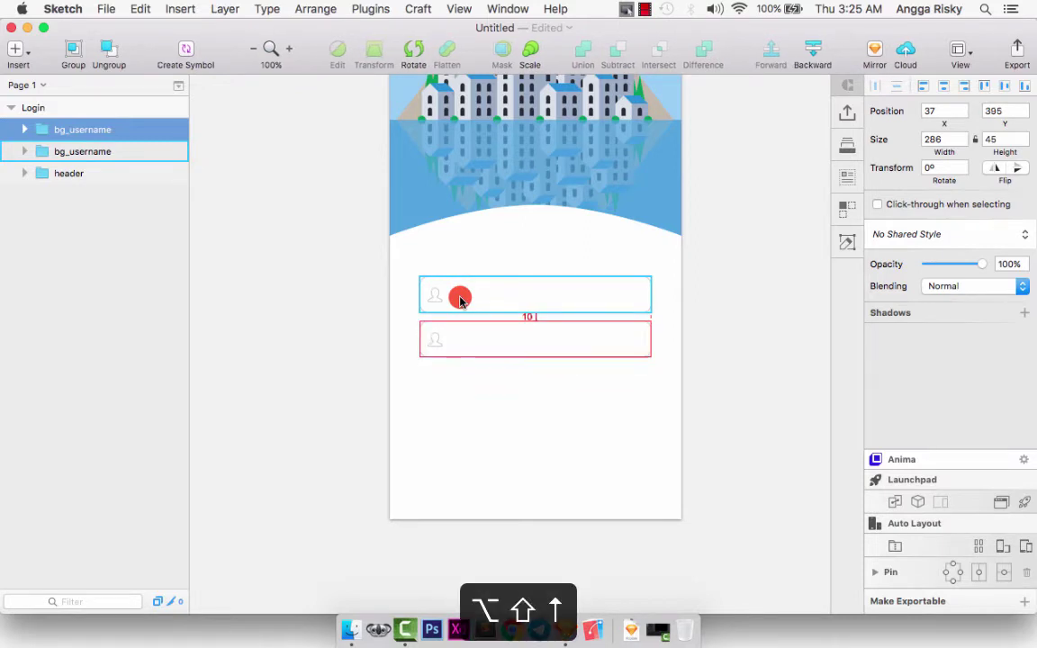
Rename the duplicated group as bg_password
double_click(103, 130)
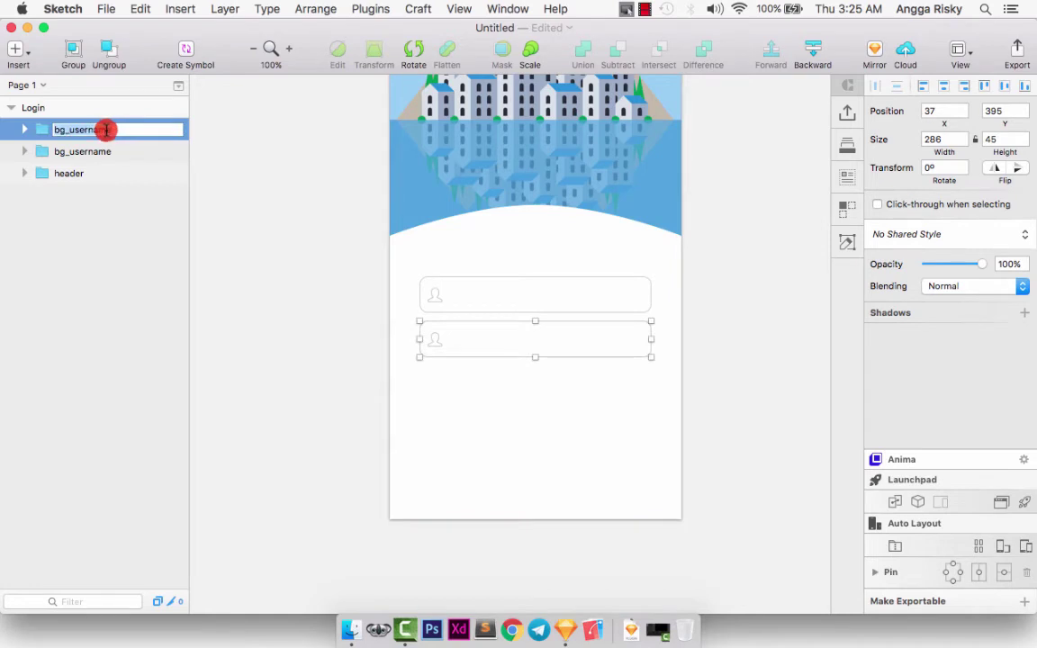
text(bg_passwo)
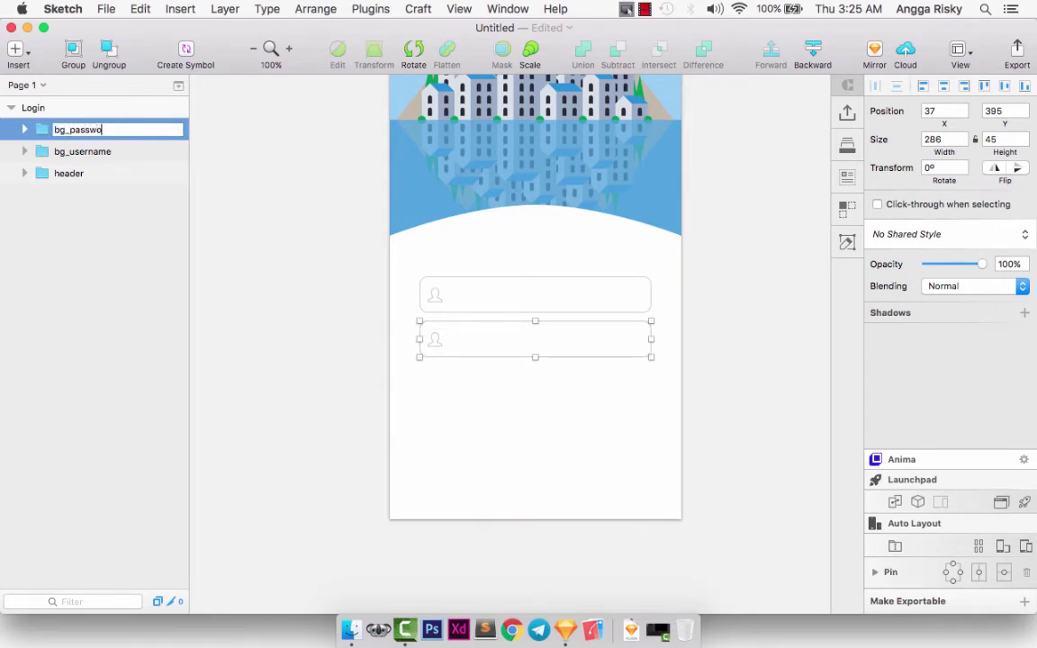
text(rd)
key(Return)
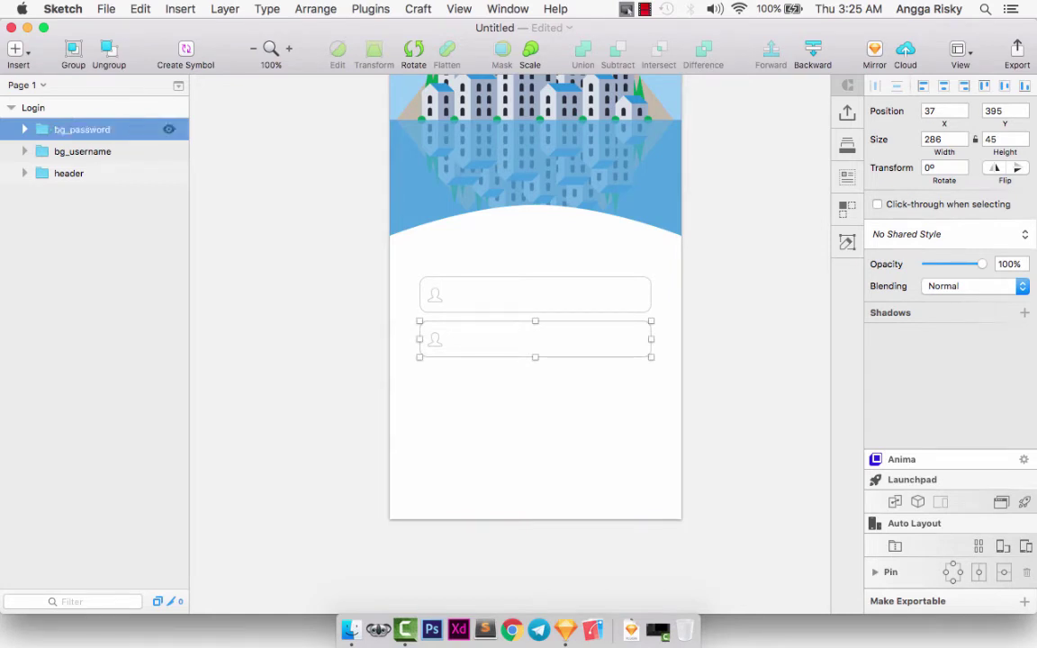
Replace the User icon in bg_password with the closed lock icon from the simple-line-icons set, searching for "lock"
double_click(437, 338)
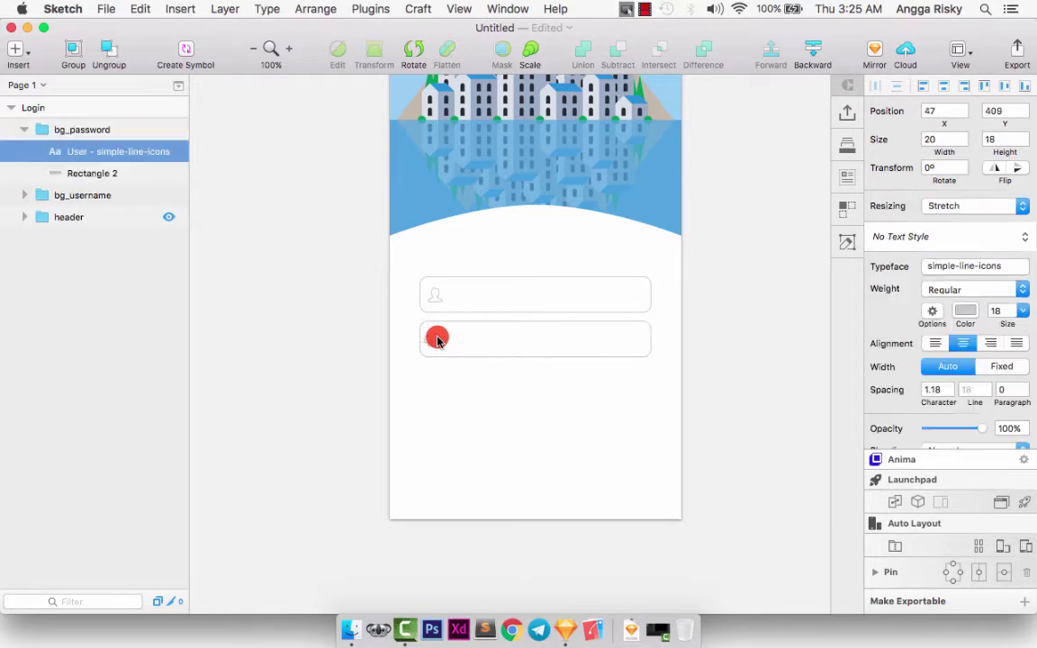
click(387, 9)
mouse_move(378, 28)
mouse_move(612, 34)
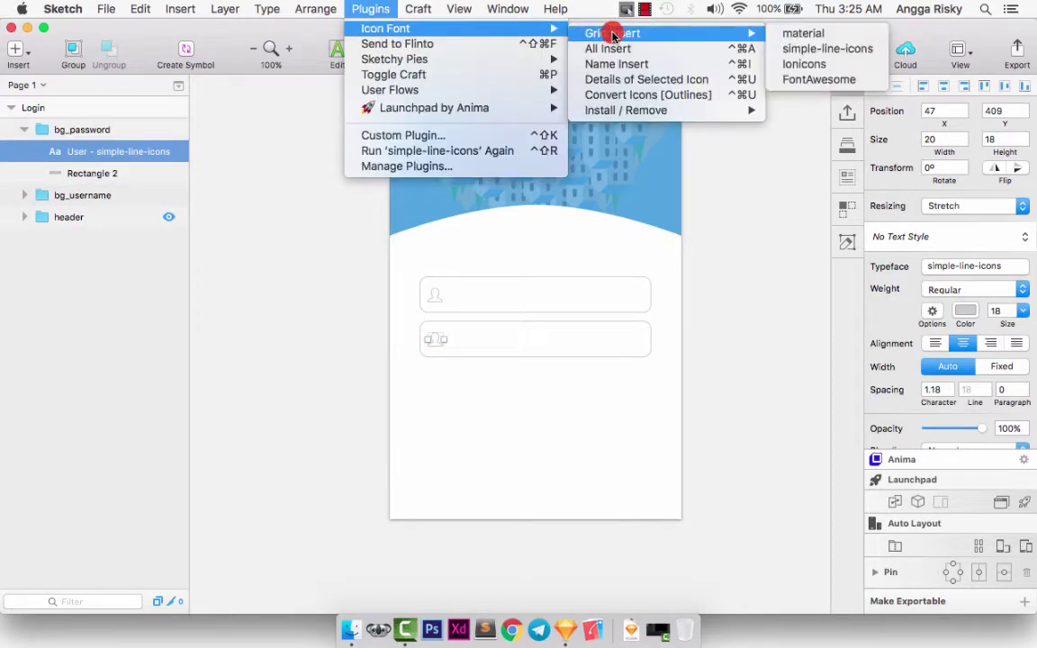
click(806, 49)
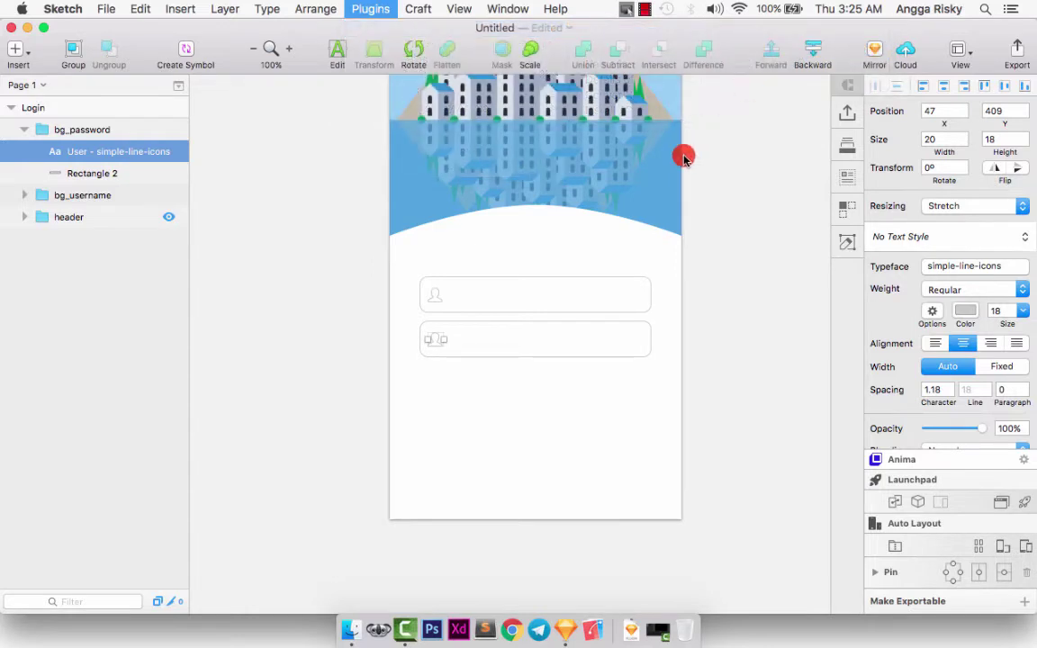
scroll(570, 310, down, 3)
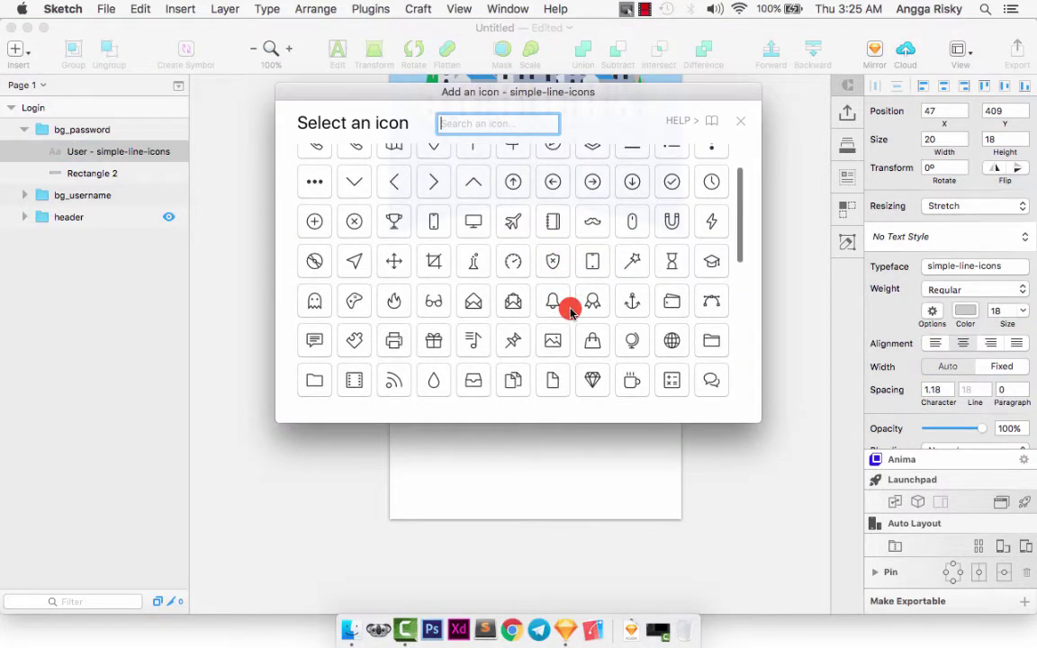
scroll(570, 310, down, 5)
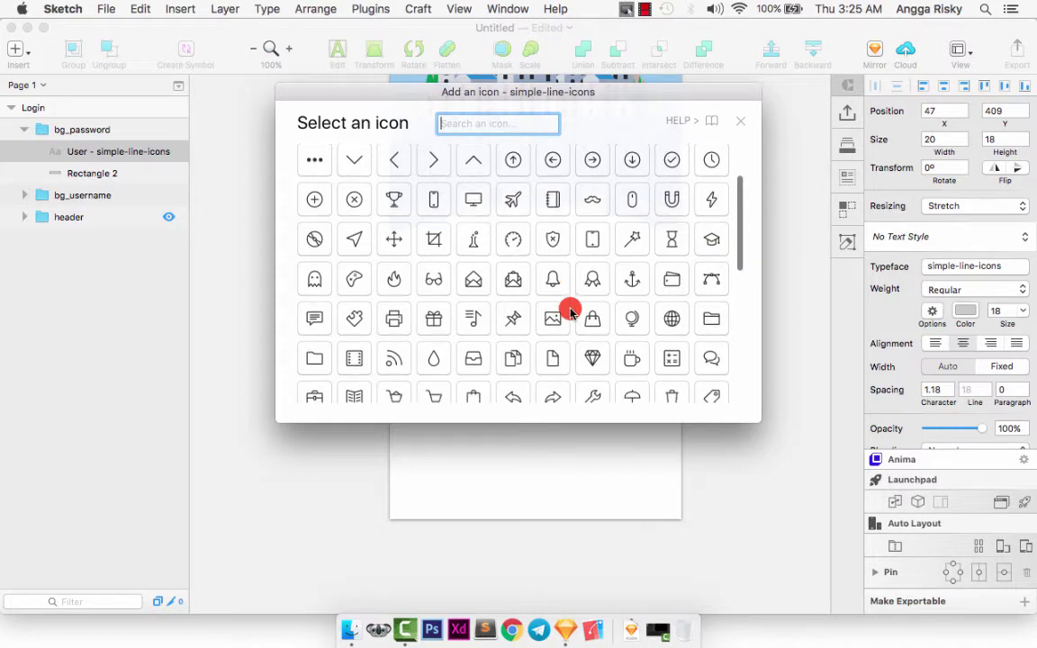
text(loc)
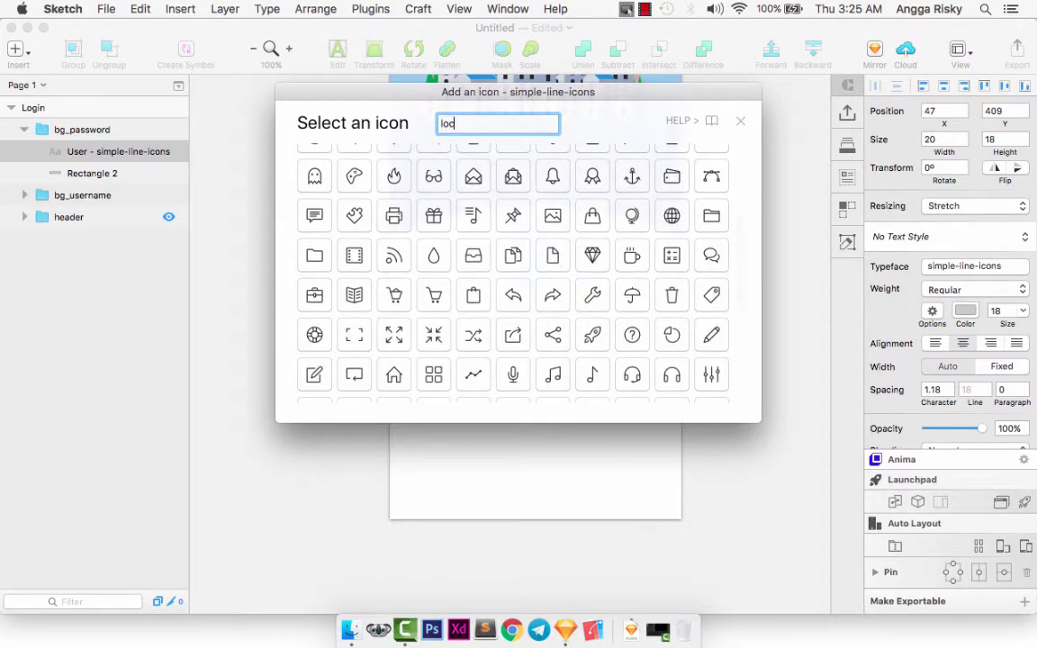
text(k)
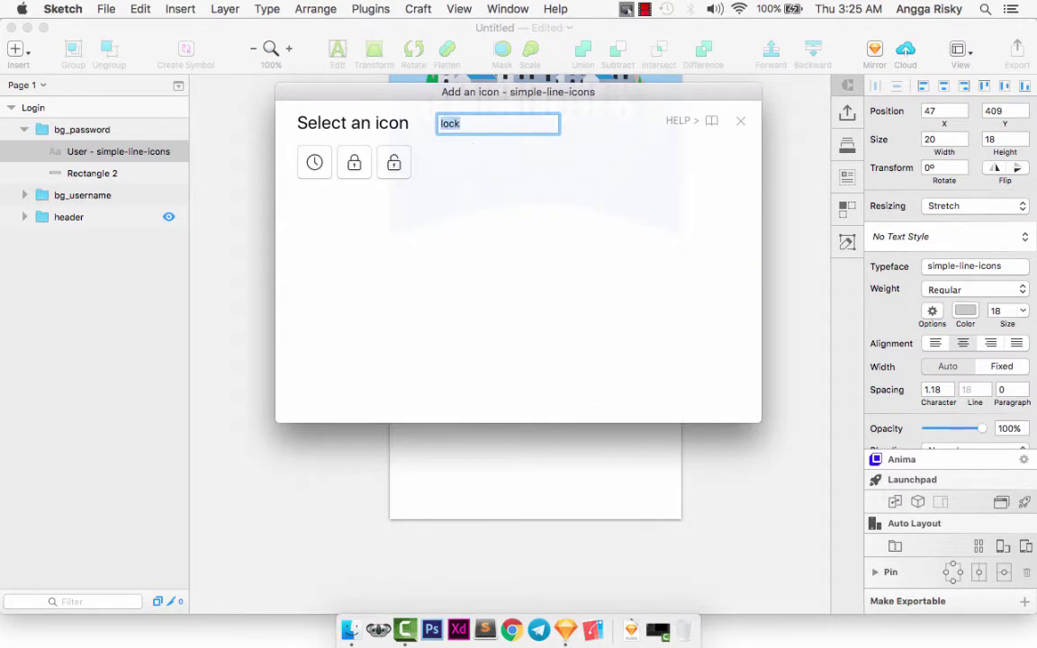
click(355, 159)
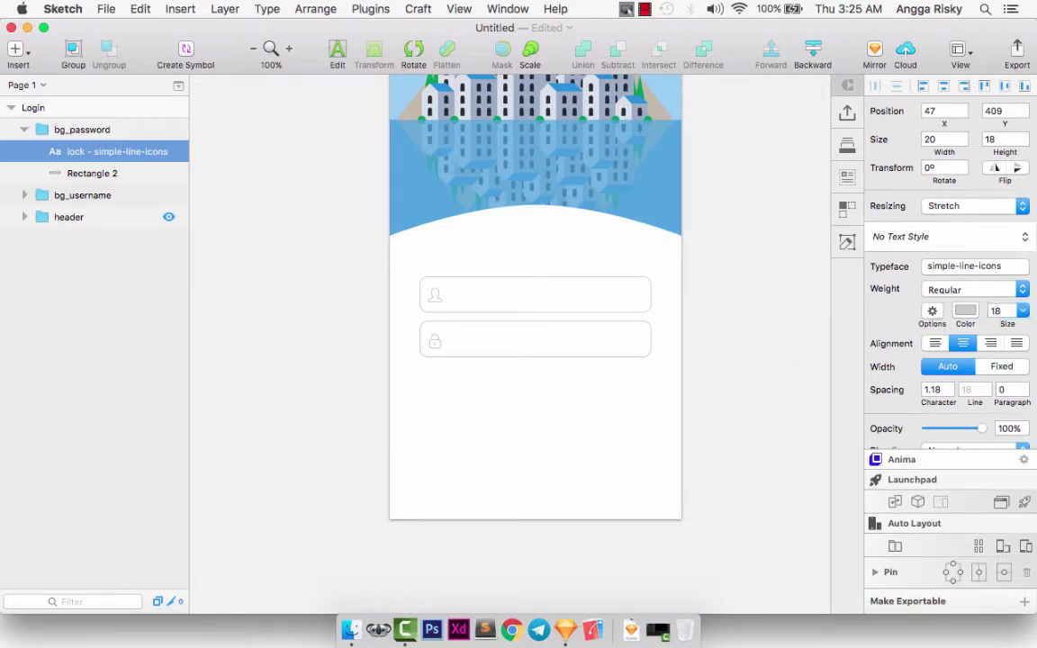
Align the lock icon with the vertical middle of the rounded rectangle in bg_password
shift+click(109, 172)
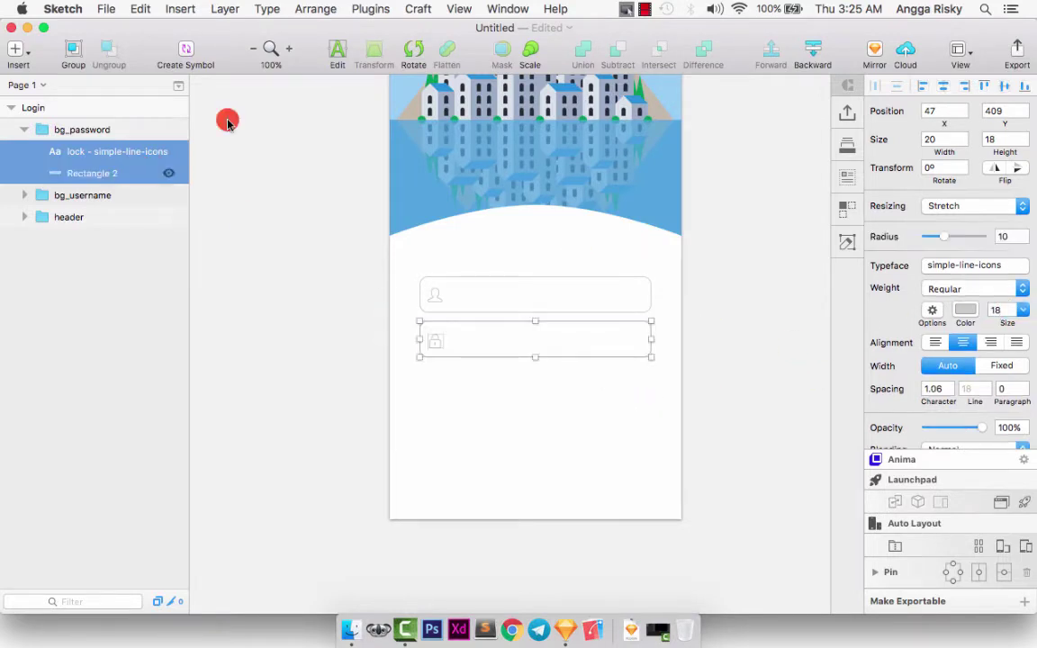
click(775, 202)
scroll(775, 201, up, 3)
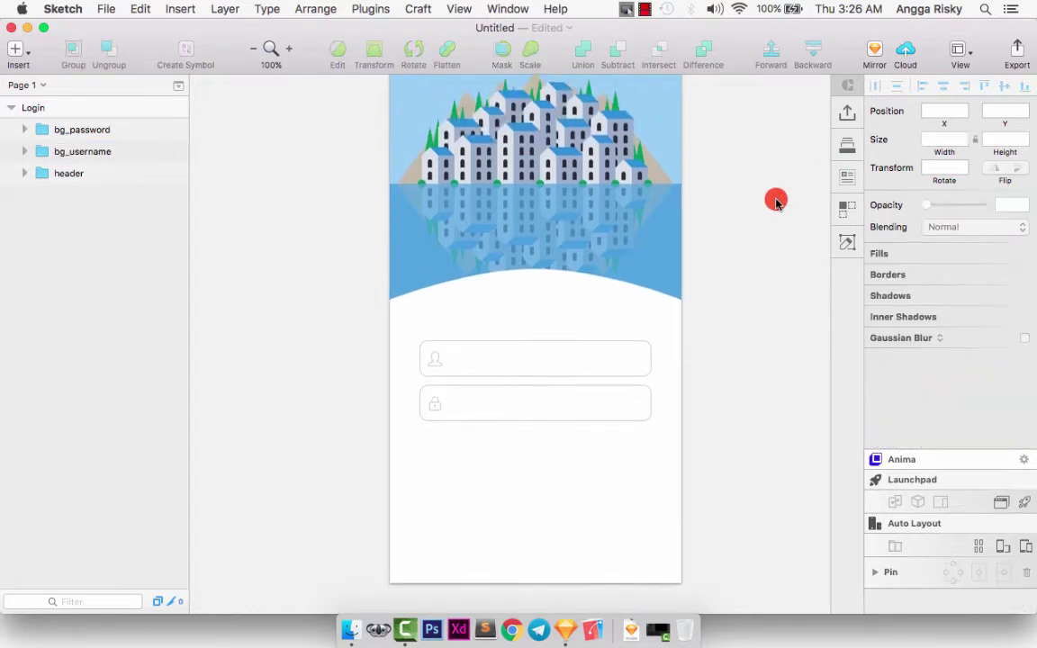
Duplicate the User icon inside the bg_username group and shift the copy right to X 77
double_click(436, 345)
key(super+c)
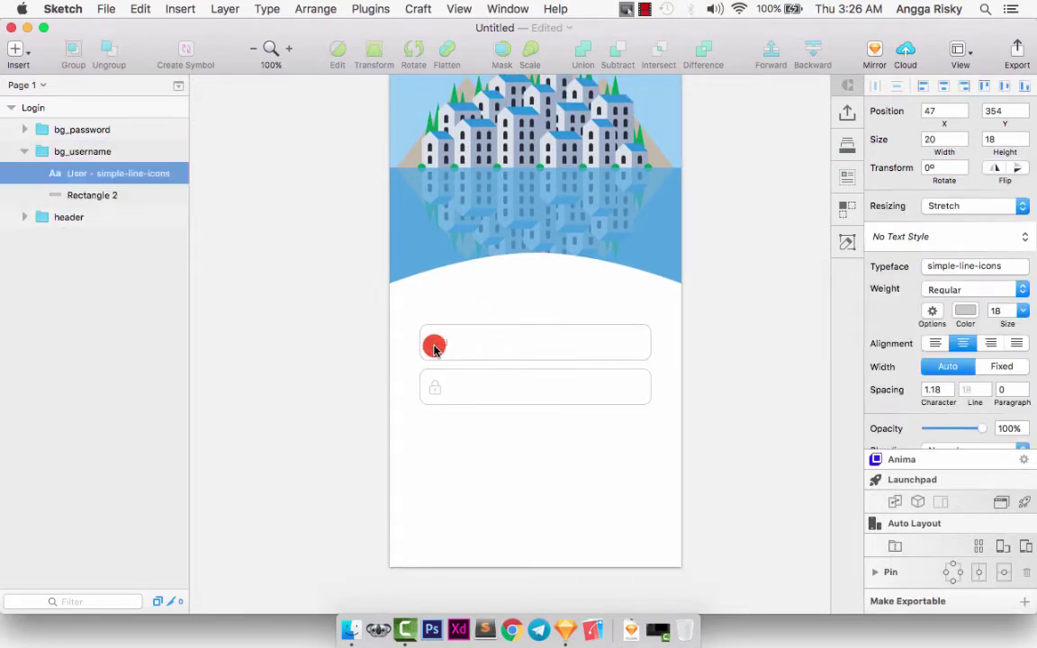
key(super+v)
key(shift+Right)
key(shift+Right)
key(shift+Right)
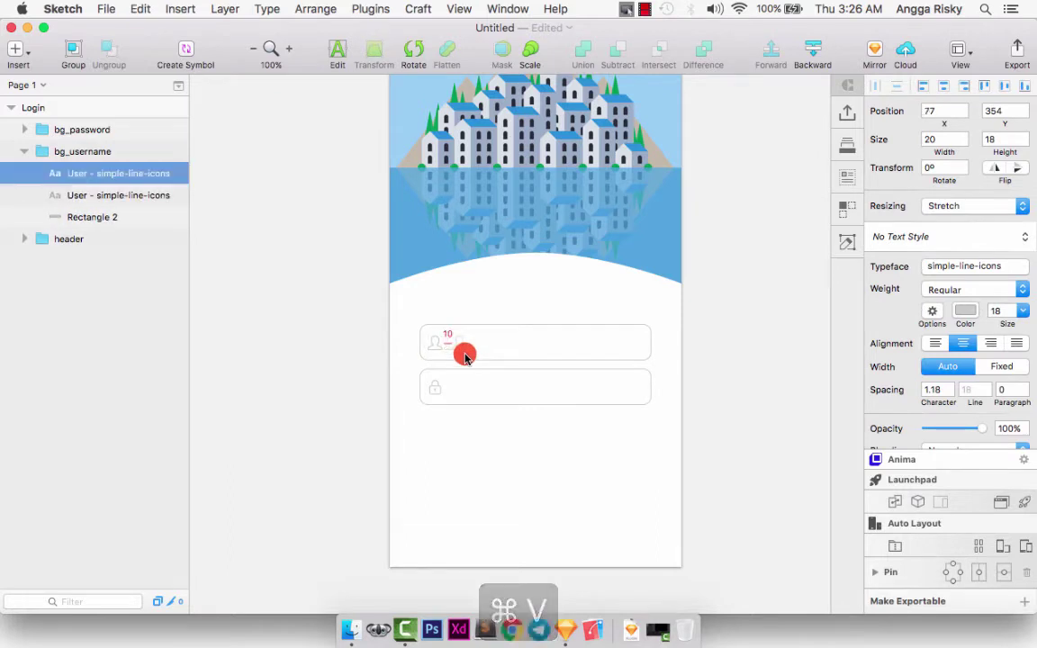
Change the icon copy's text to "Username" and format it left-aligned with character spacing 0
click(336, 54)
text(Username)
key(Escape)
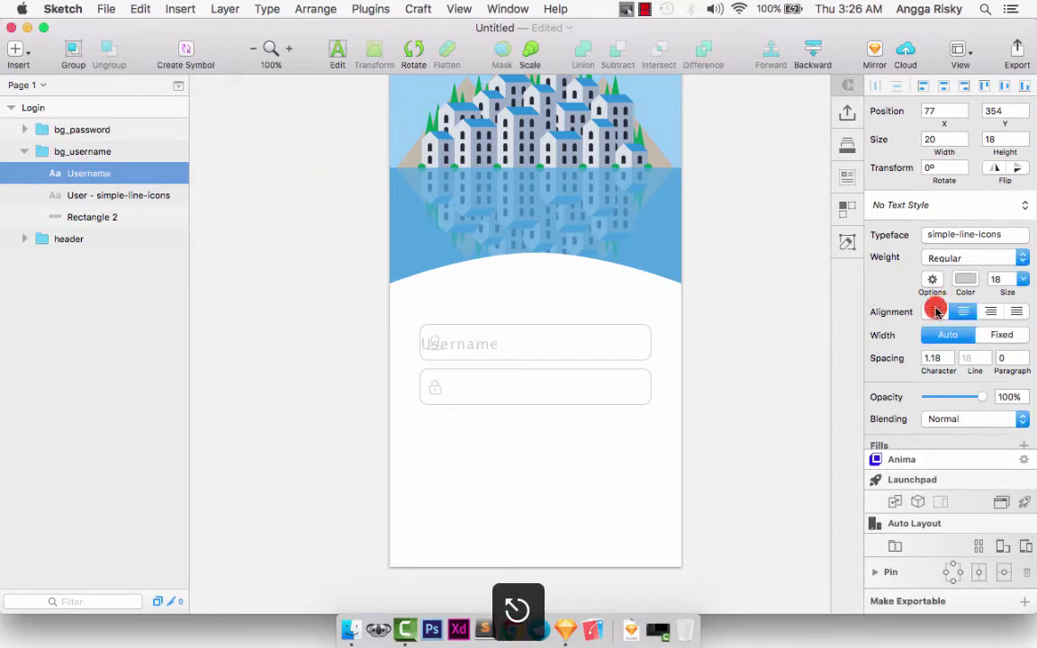
click(935, 311)
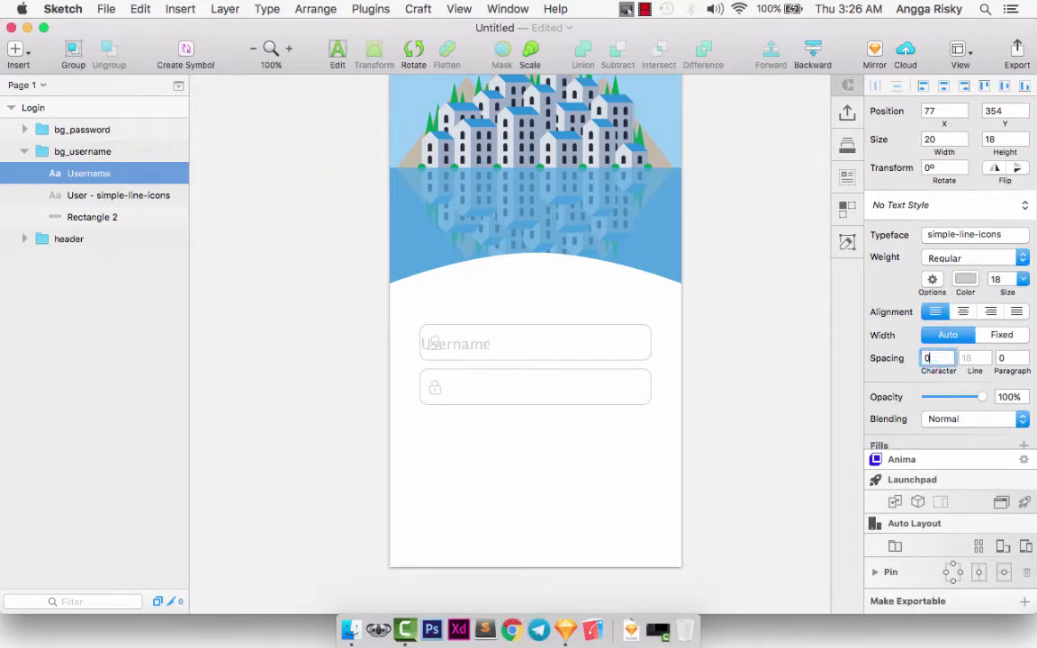
Set the typeface of the Username placeholder text to Helvetica
click(965, 239)
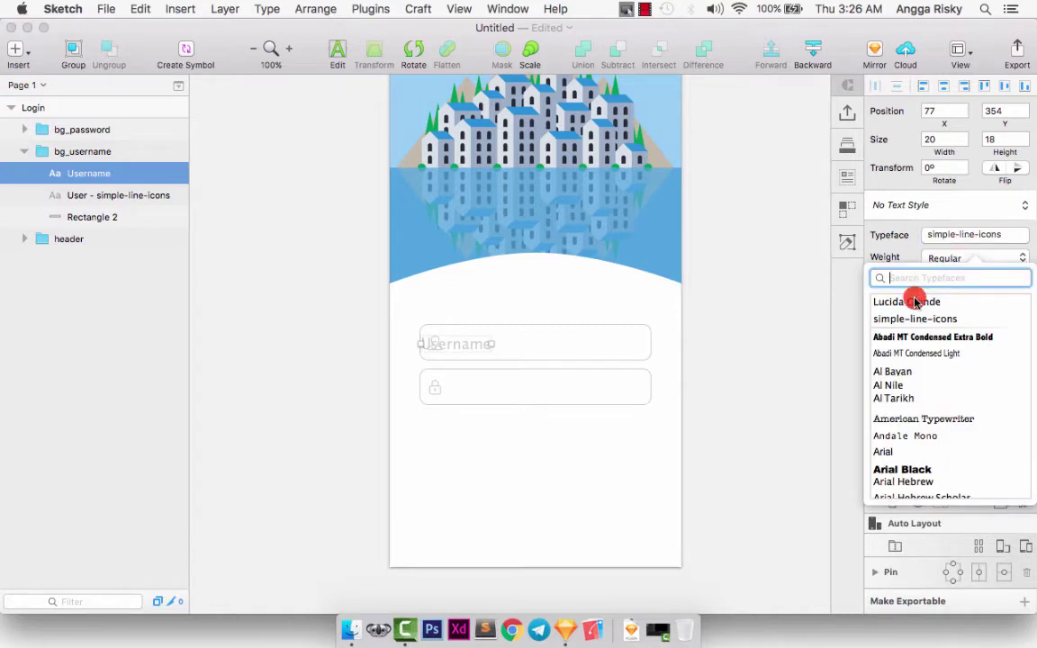
text(hel)
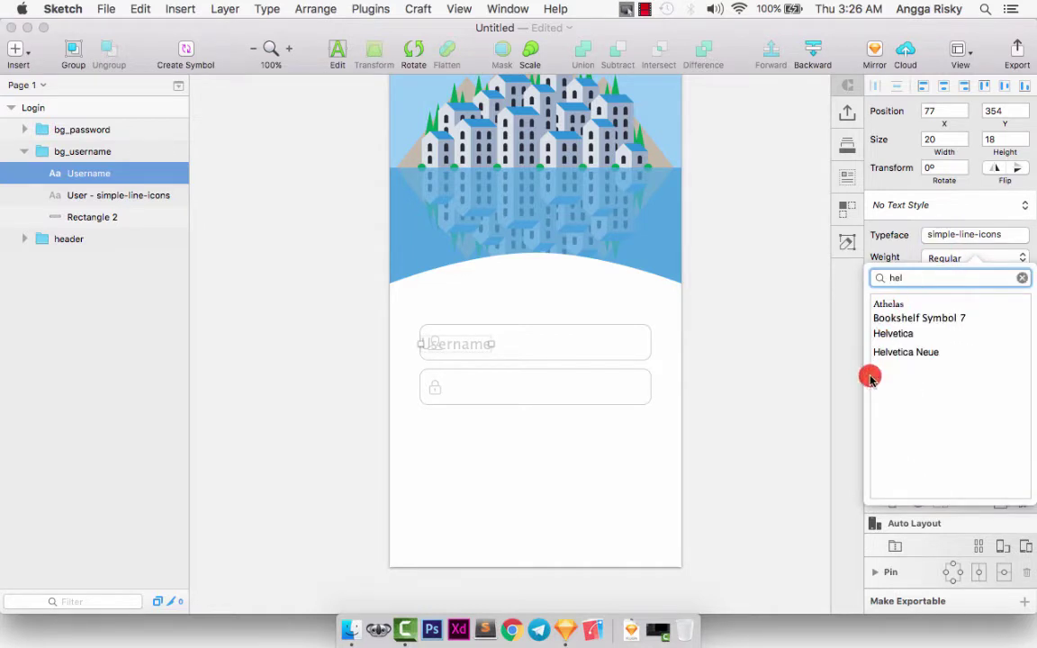
click(892, 332)
click(765, 347)
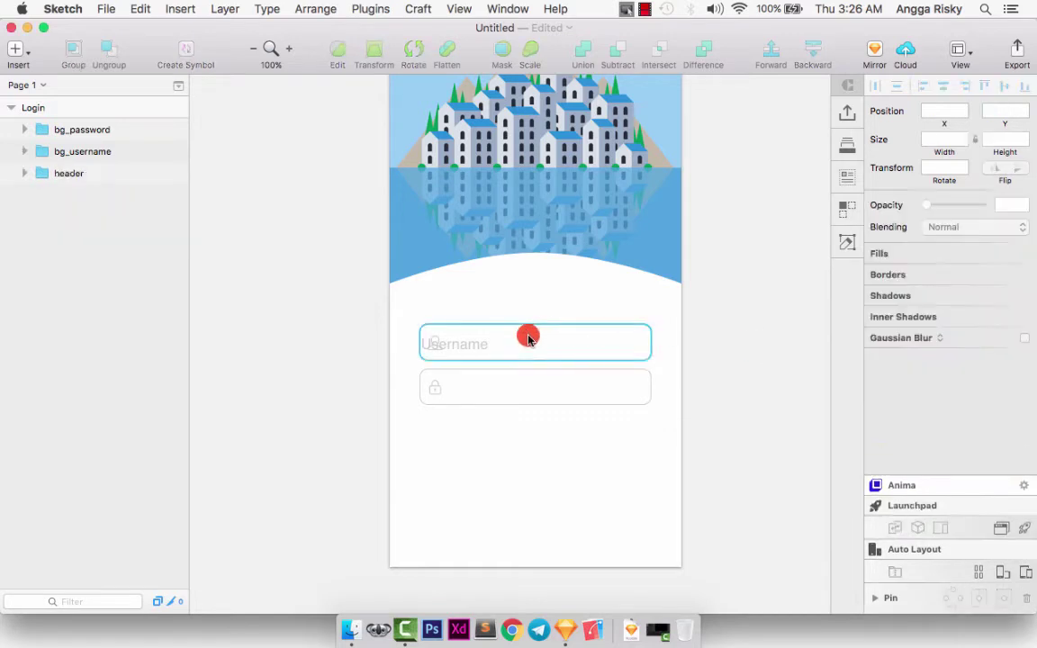
Align the Username text with the vertical middle of the rounded rectangle in bg_username
click(470, 343)
shift+click(616, 325)
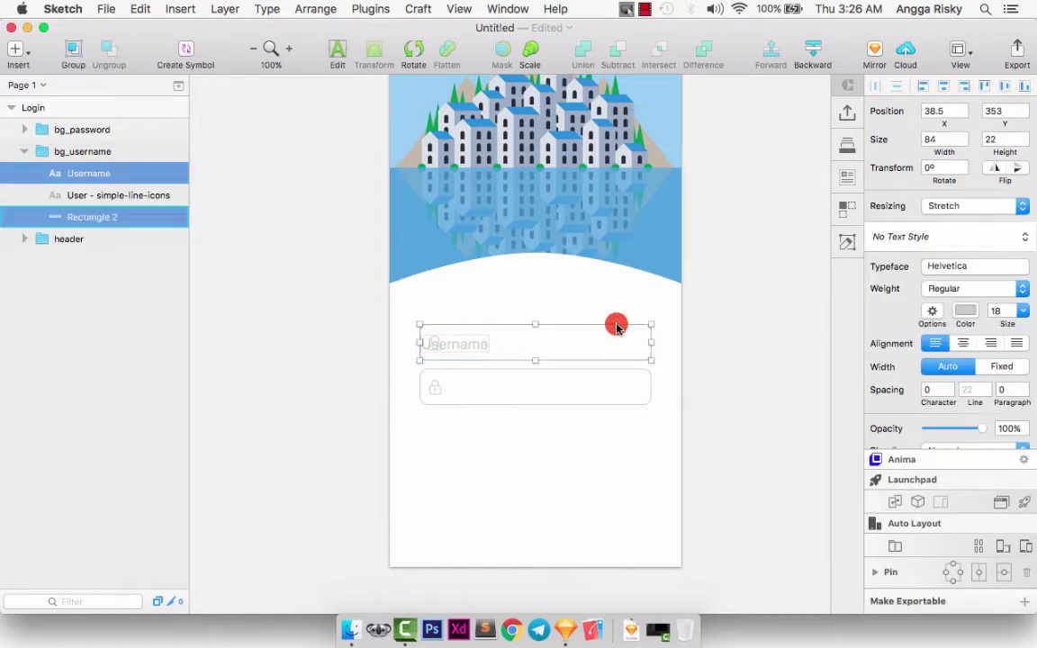
click(653, 302)
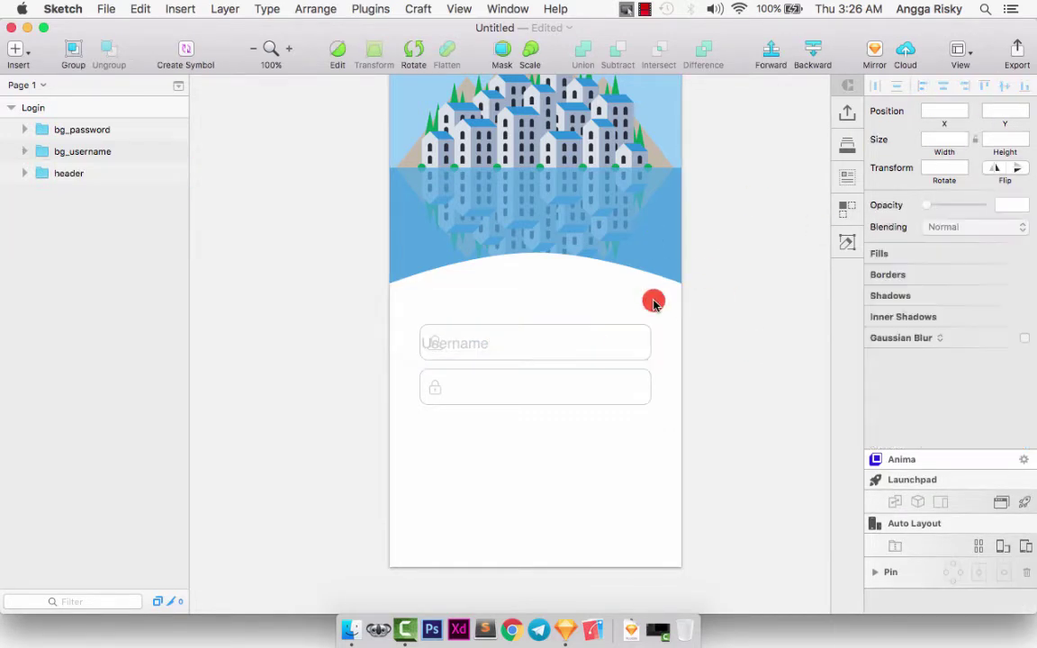
Move the Username text right to X 77, clear of the user icon
double_click(446, 346)
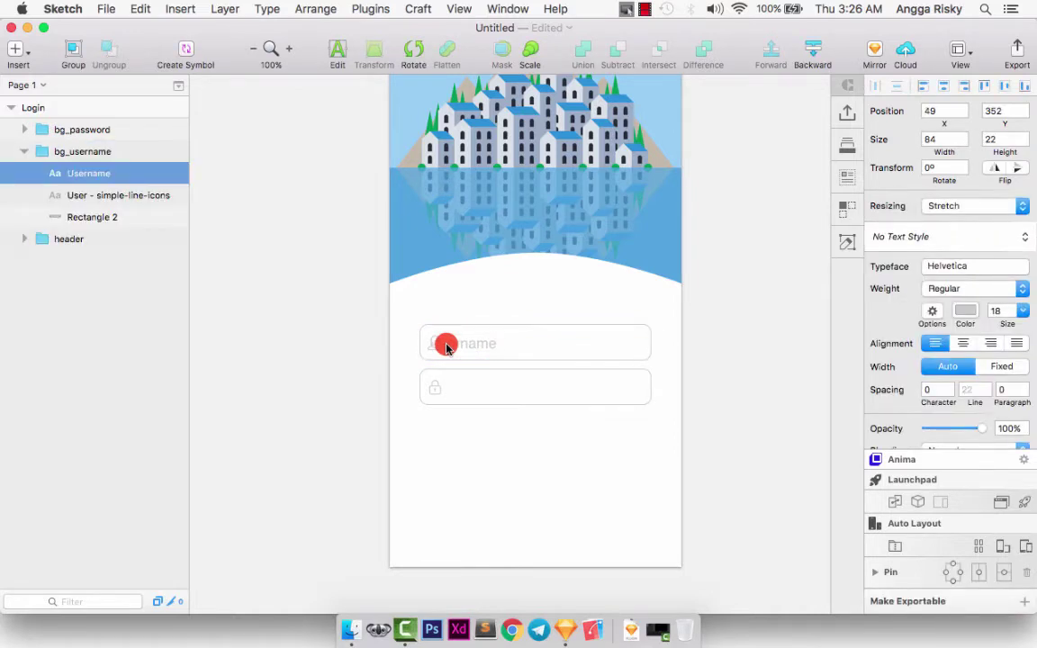
key(Right)
key(Right)
key(Right)
key(Right)
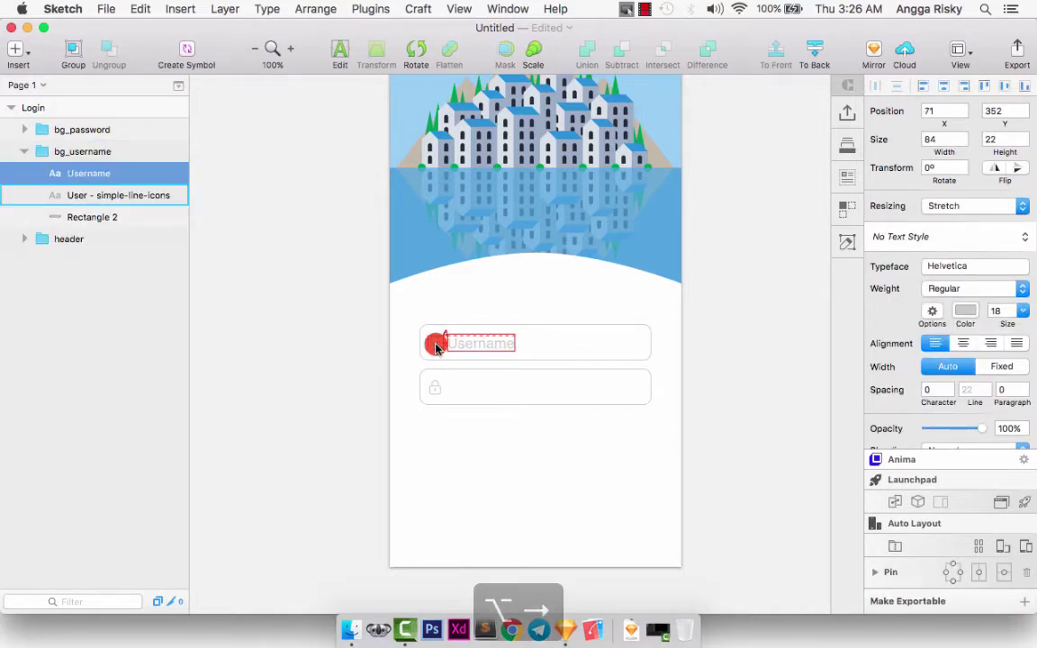
key(alt+Right)
key(alt+Right)
key(alt+Right)
key(alt+Right)
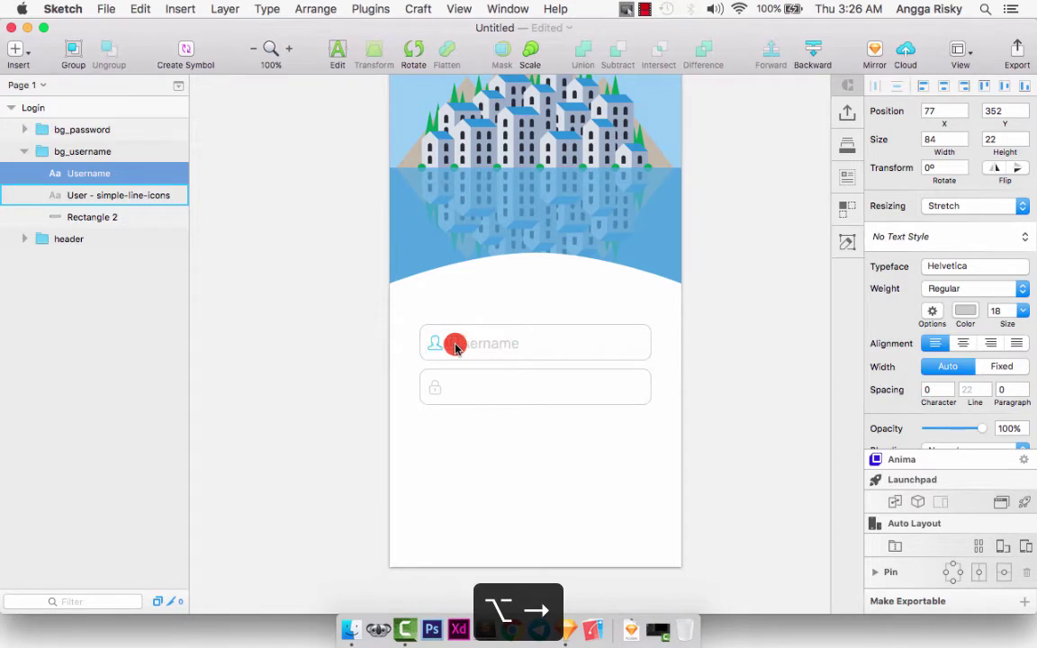
Set the font weight of the Username text to Light
click(937, 288)
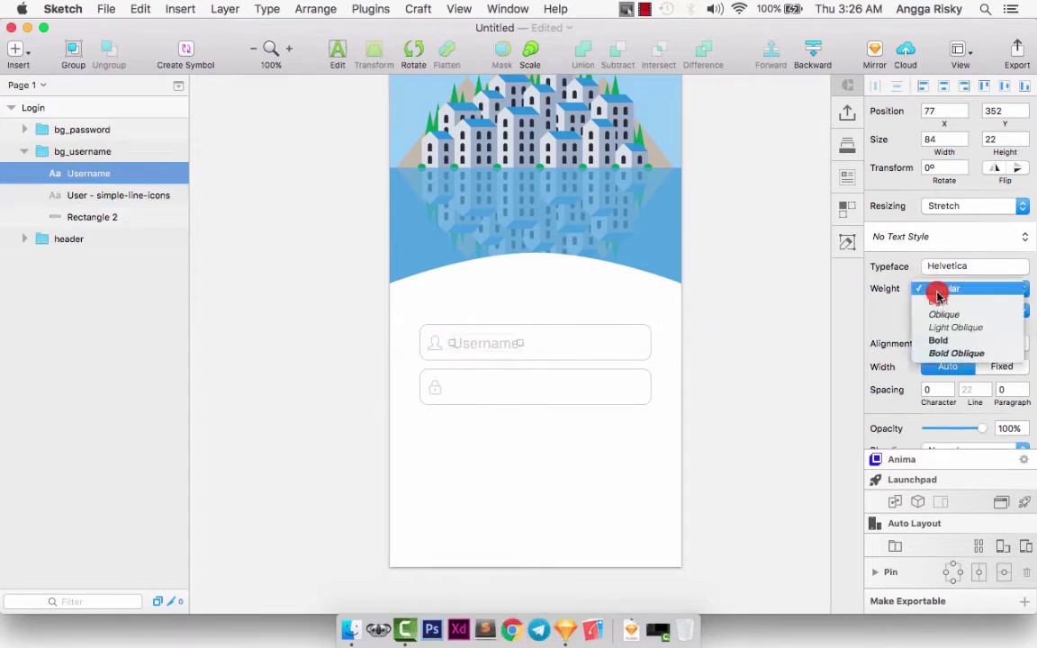
click(936, 302)
click(470, 339)
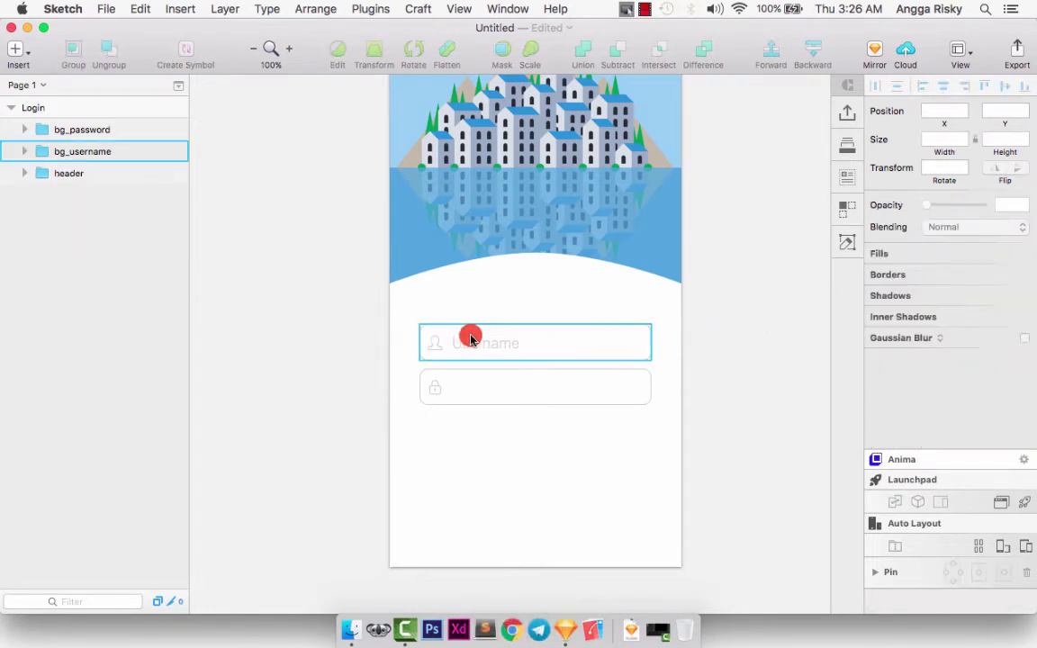
Copy the Username text and paste it into the bg_password group above the lock icon layer
click(470, 341)
key(cmd+c)
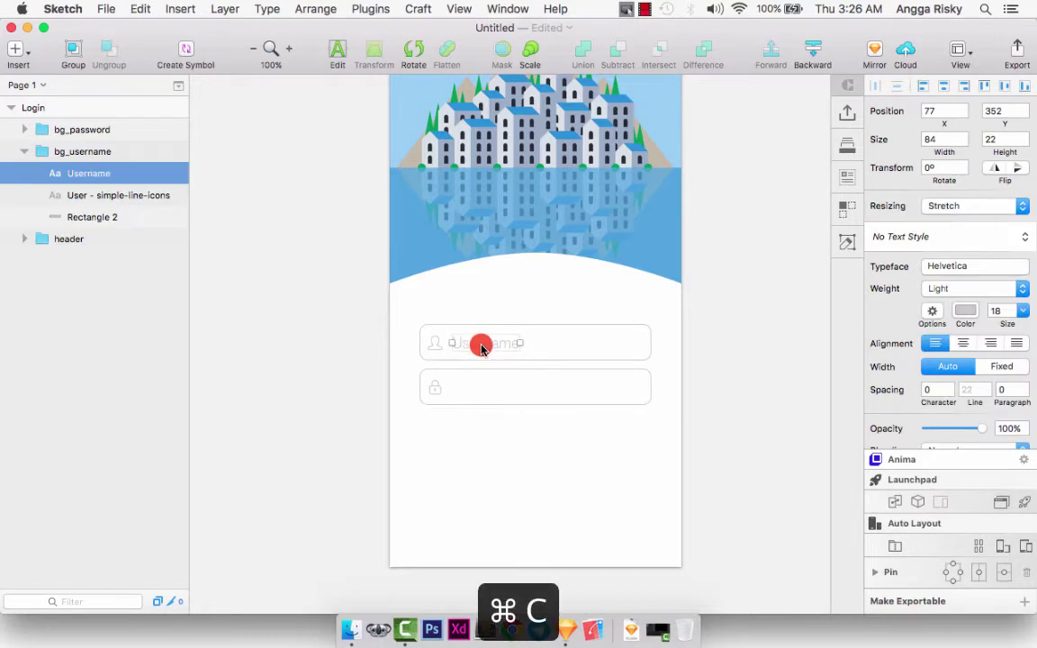
click(24, 130)
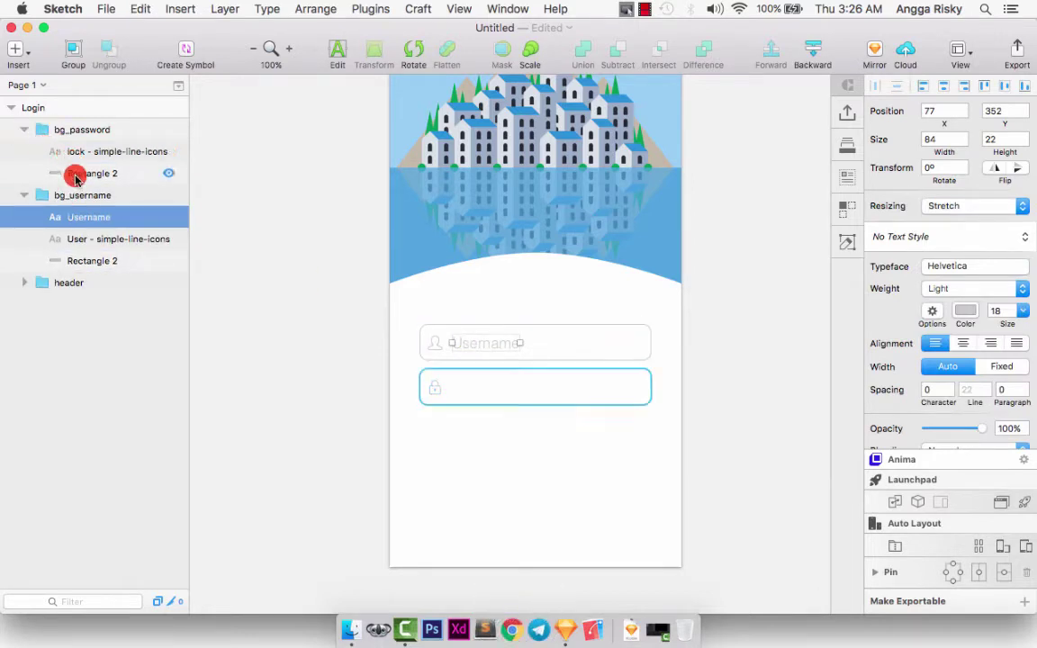
click(81, 157)
key(super+shift+v)
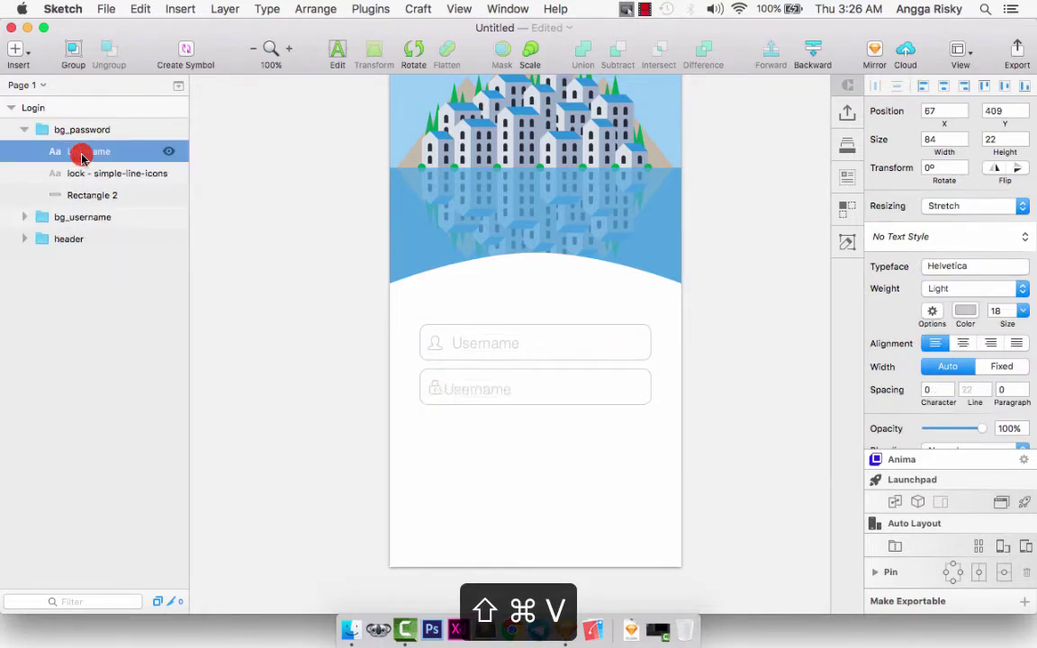
Shift the pasted text in bg_password to X 77 and change its wording to "Password"
click(336, 56)
key(BackSpace)
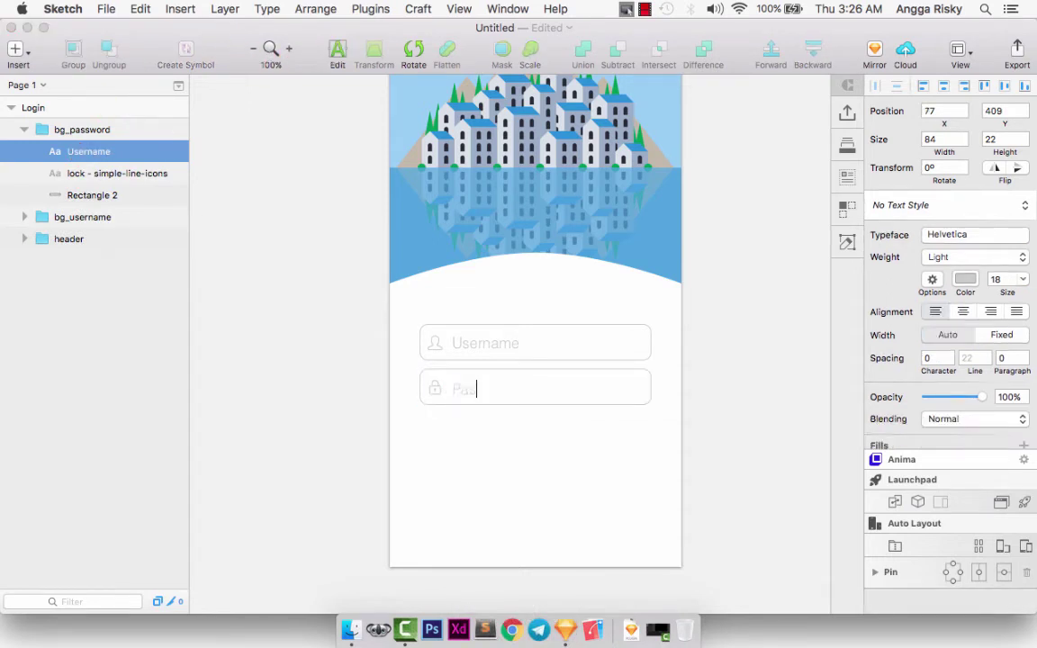
text(Password)
key(Escape)
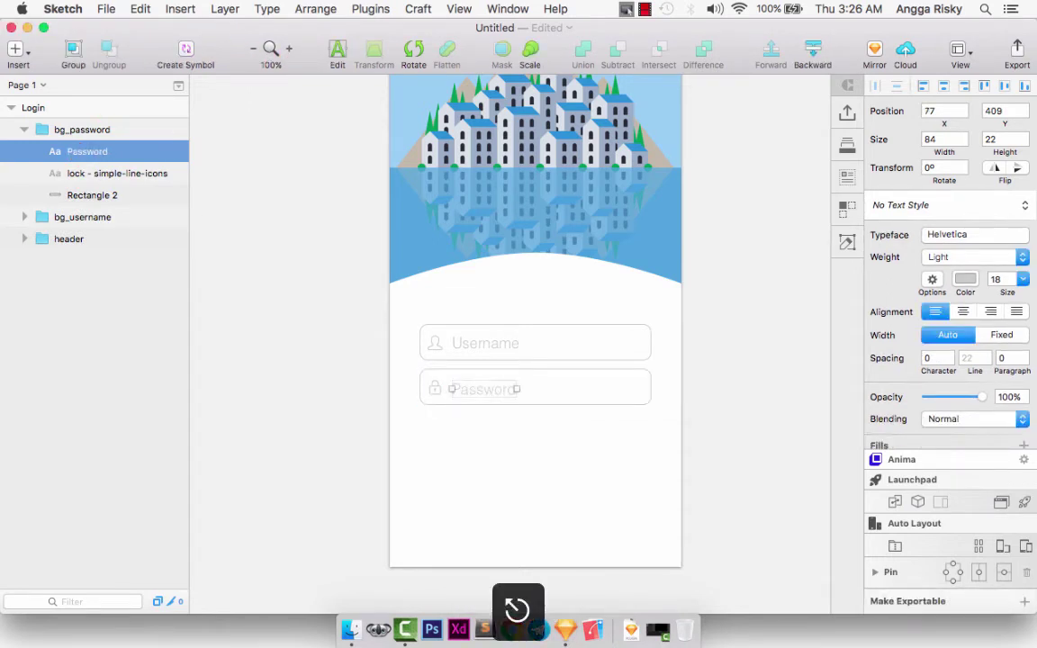
click(725, 251)
click(492, 348)
double_click(486, 342)
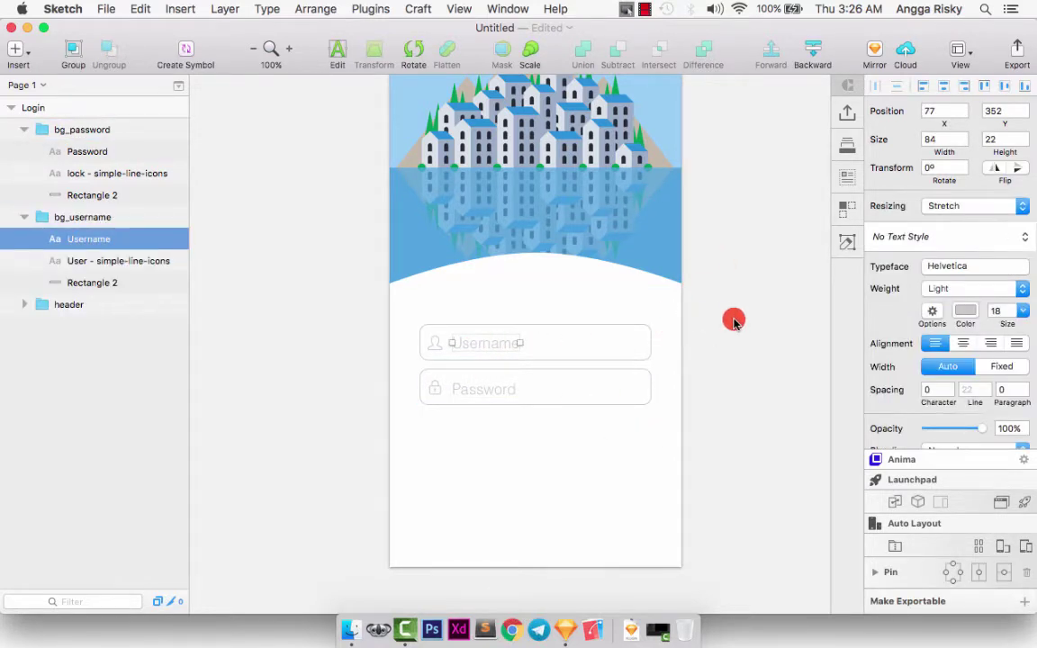
click(729, 322)
Duplicate the bg_password group
scroll(734, 320, down, 5)
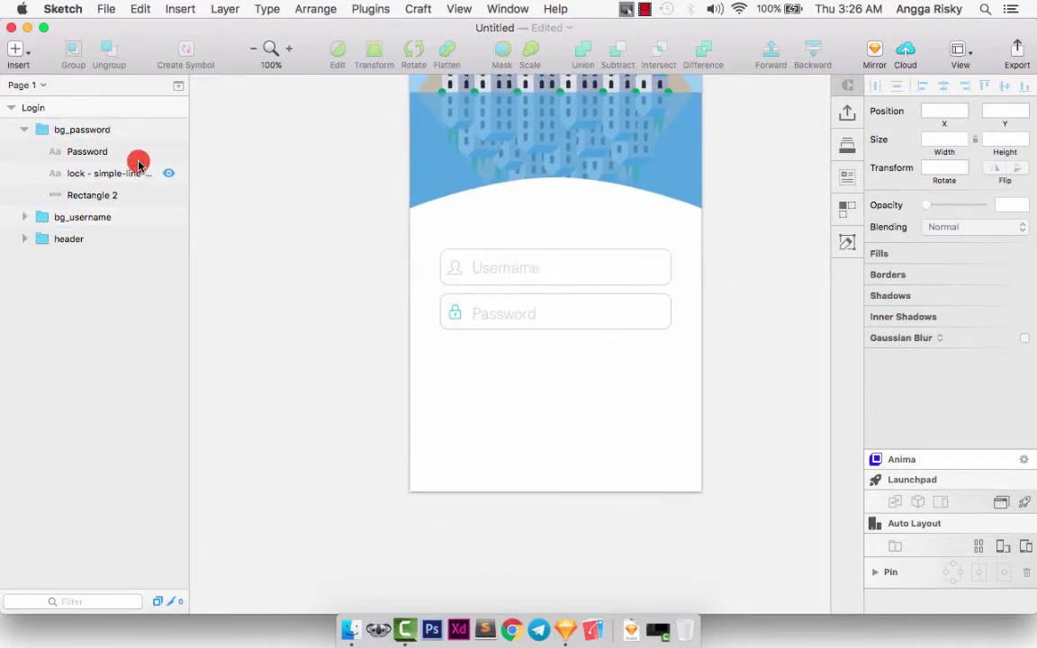
click(88, 128)
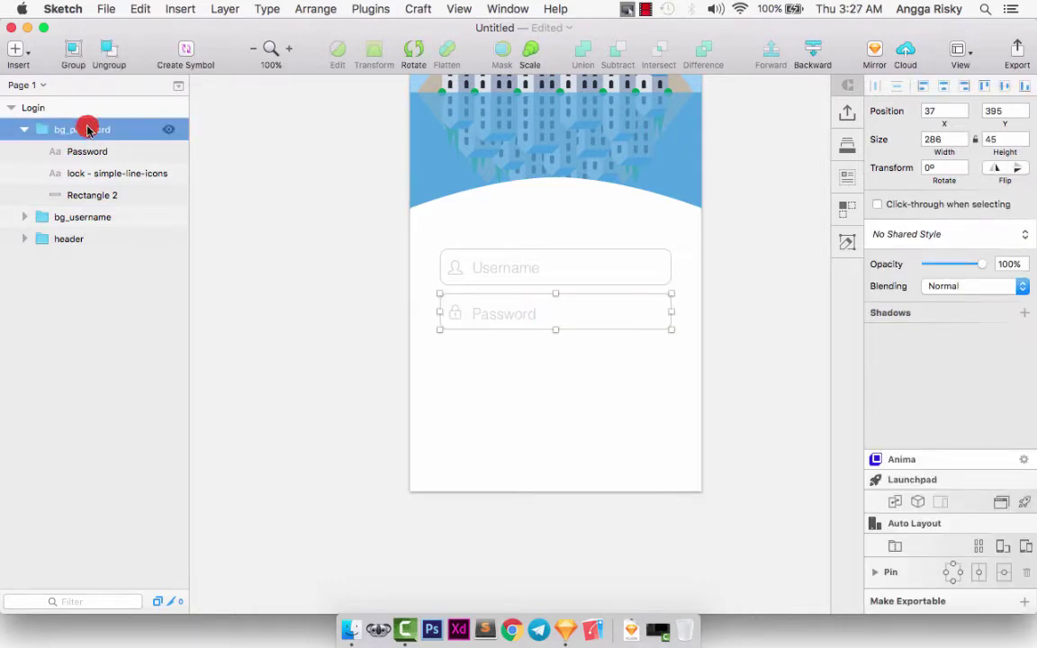
key(super+c)
key(super+v)
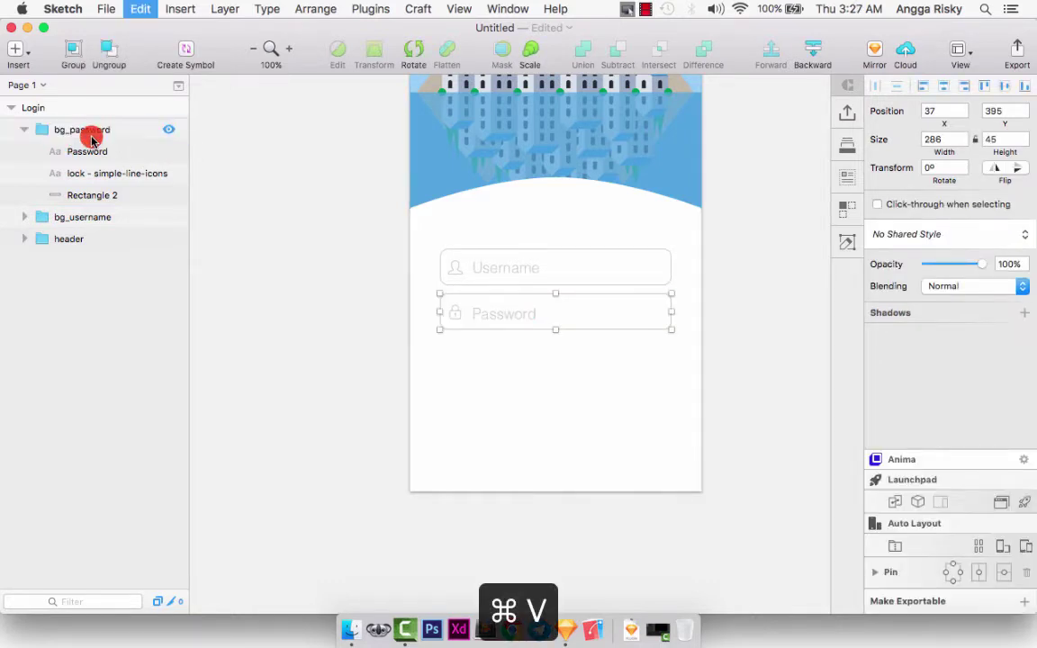
Move the duplicated password group down to Y 470 and rename it btn_login
key(shift+Down)
key(shift+Down)
key(shift+Down)
key(shift+Down)
key(shift+Down)
key(shift+Down)
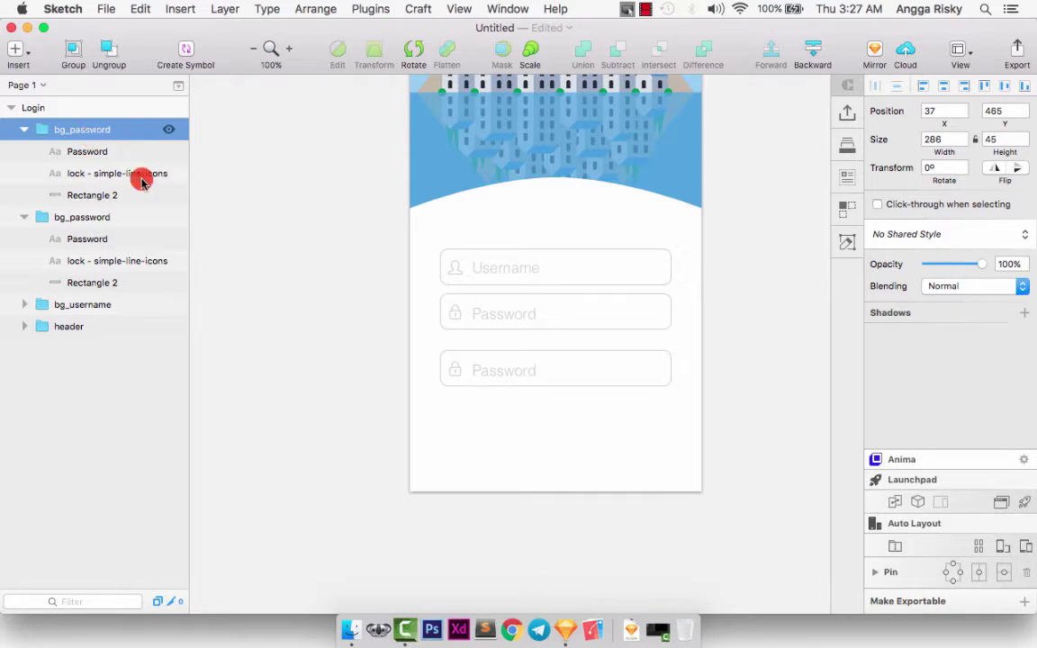
key(alt+Down)
key(alt+Down)
key(alt+Down)
key(alt+Down)
key(alt+Down)
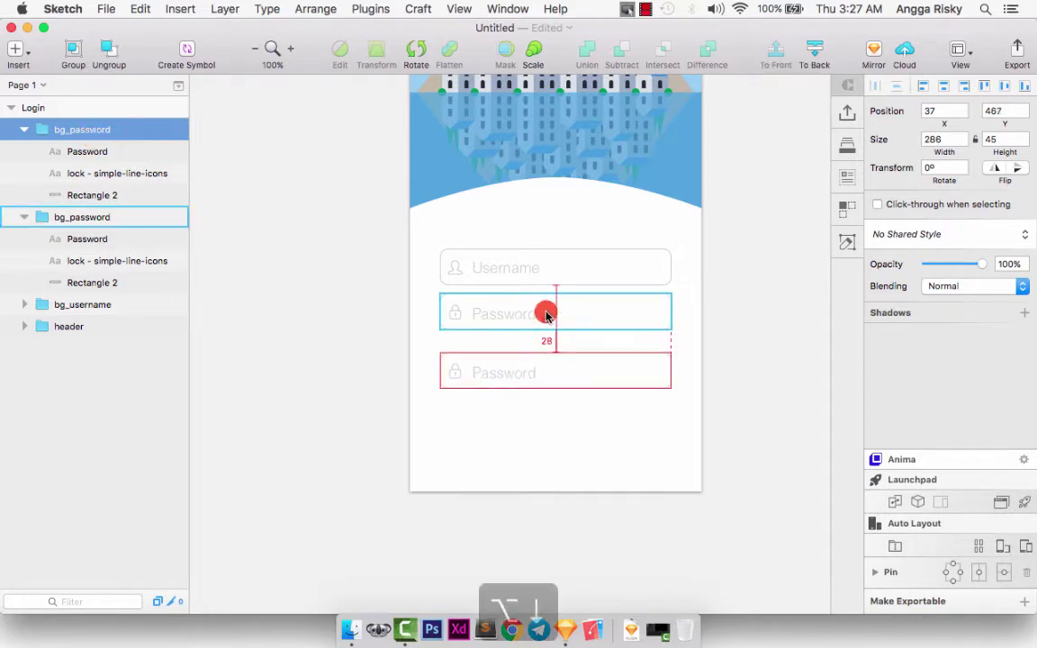
key(alt+Up)
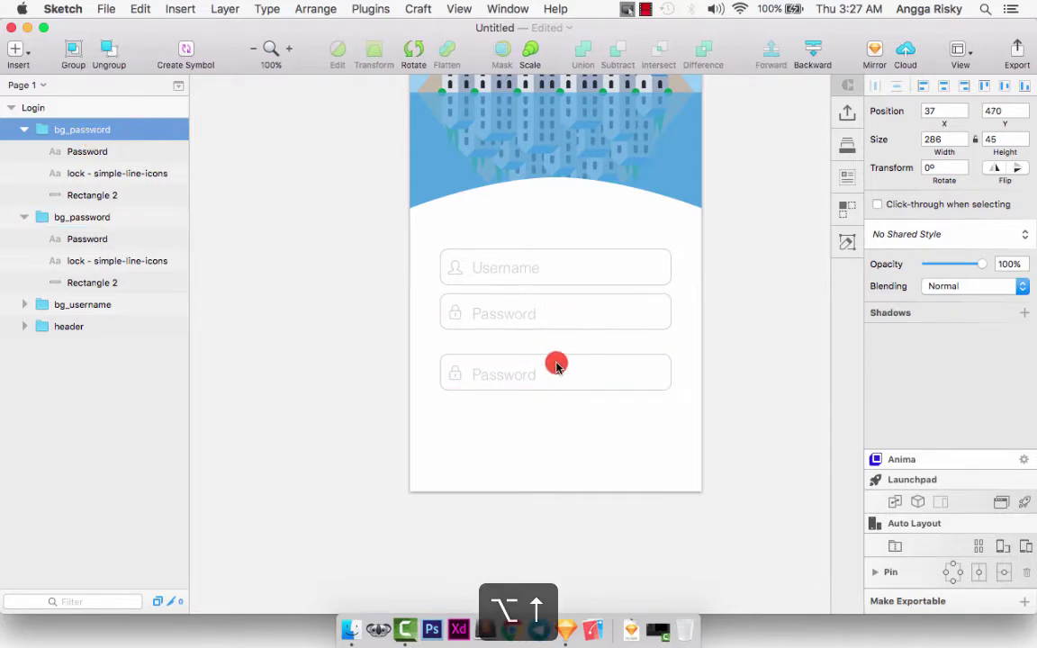
double_click(98, 130)
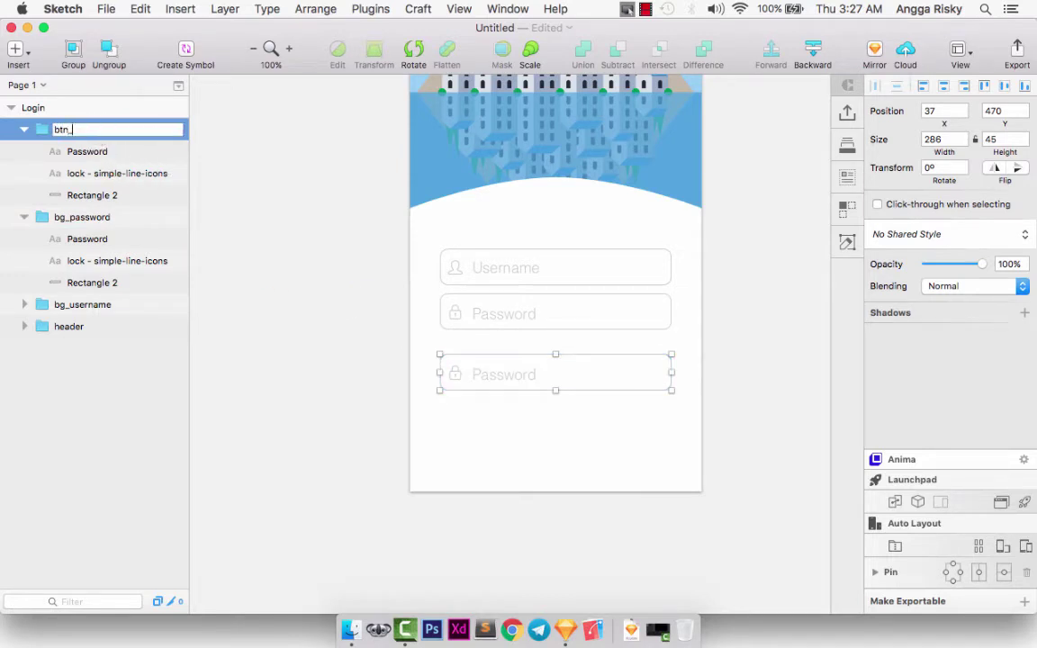
key(Return)
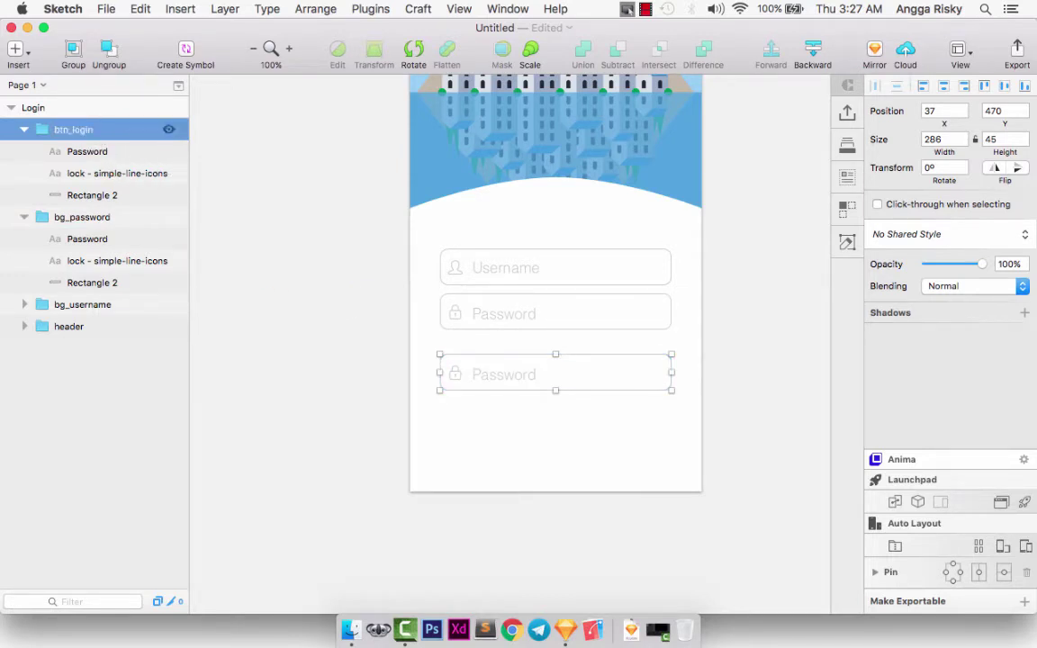
Turn off the border of the rectangle in btn_login and fill it with the header's blue, 52A6E1
click(91, 193)
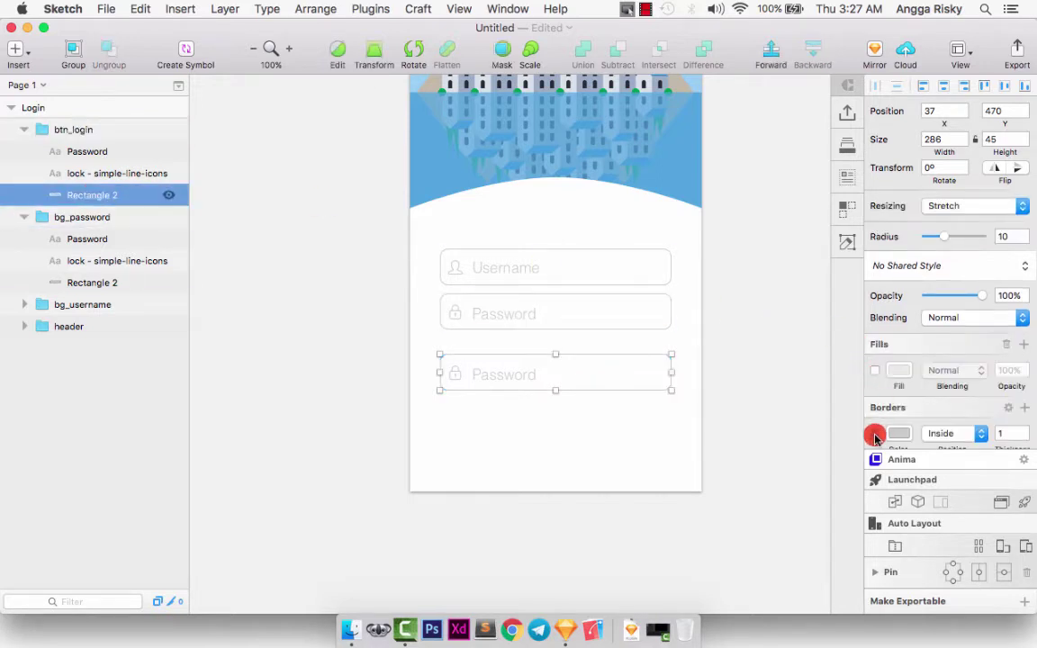
click(874, 434)
click(874, 370)
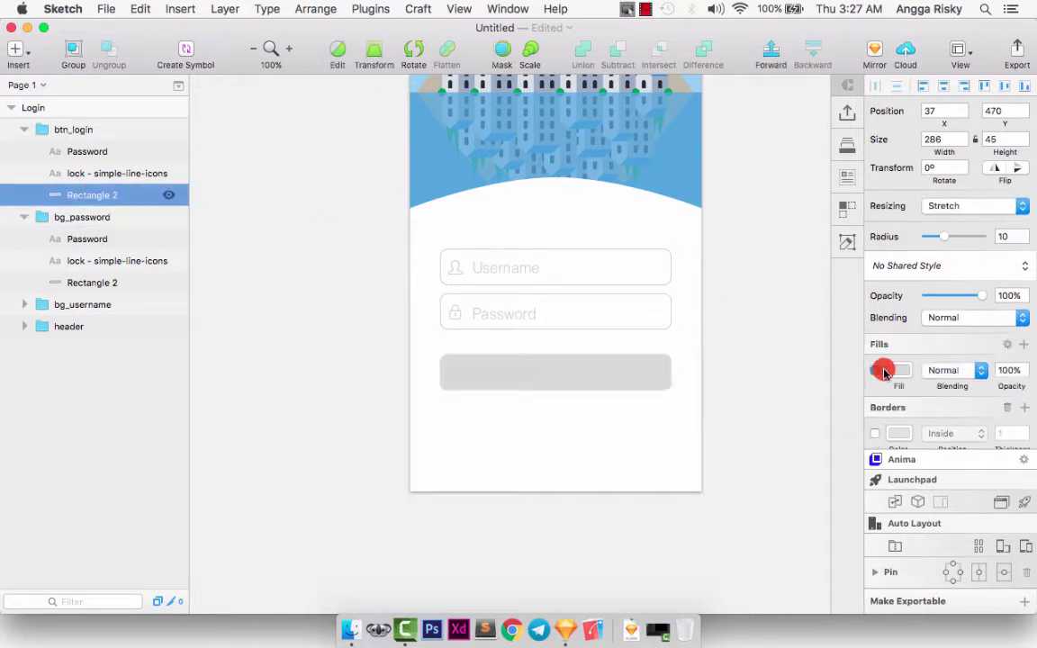
click(900, 369)
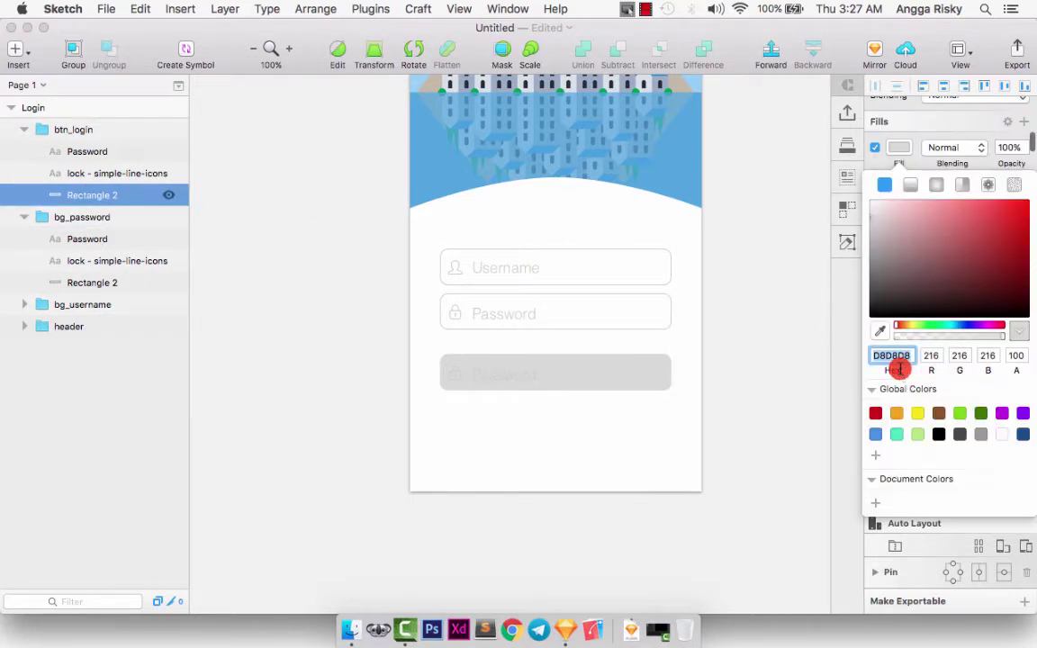
click(870, 327)
click(675, 162)
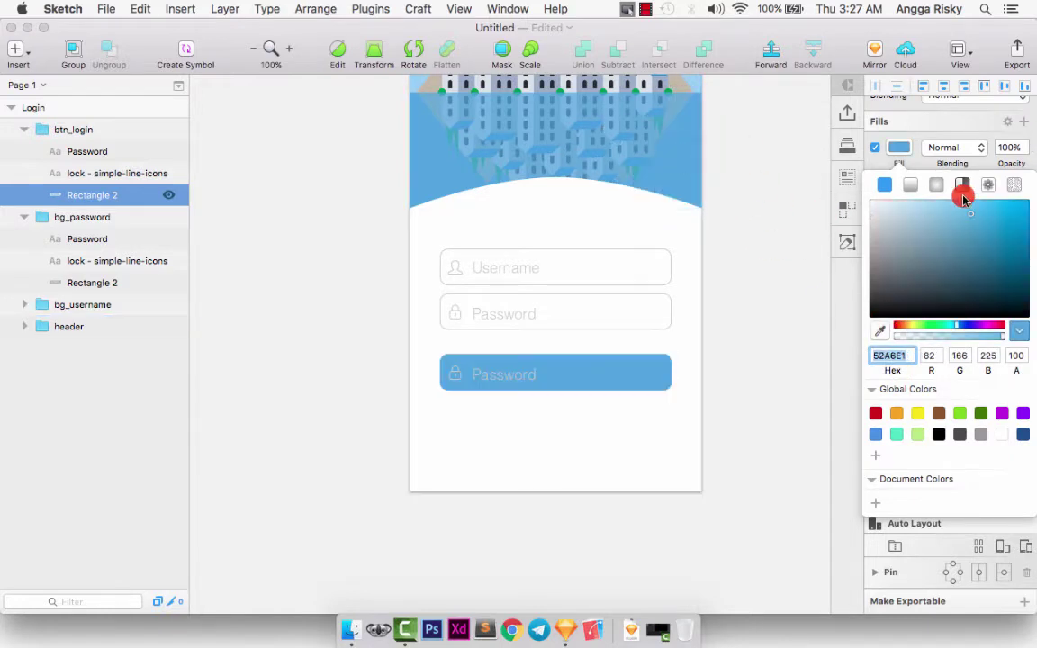
click(899, 148)
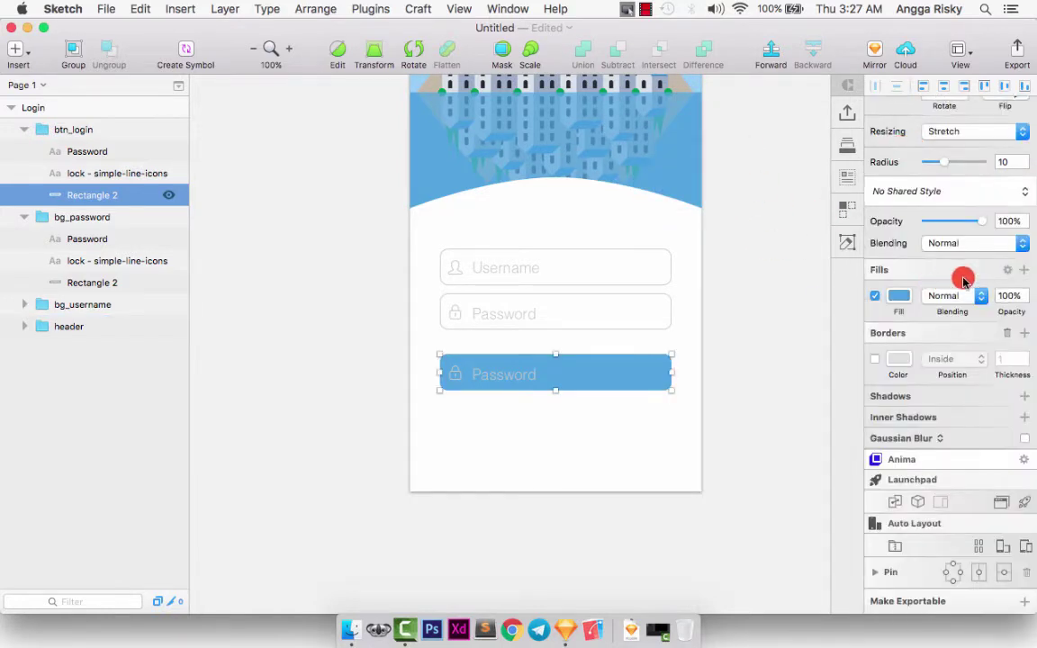
Add a shadow to the btn_login rectangle with a Y offset of 5
click(950, 399)
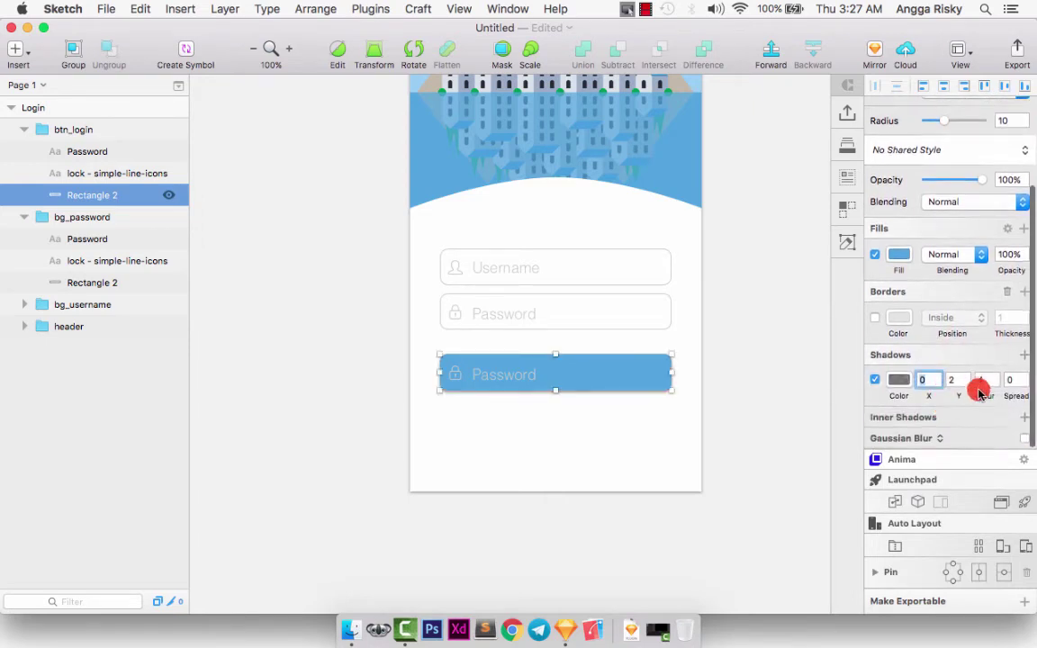
click(954, 380)
key(Up)
key(Up)
key(Up)
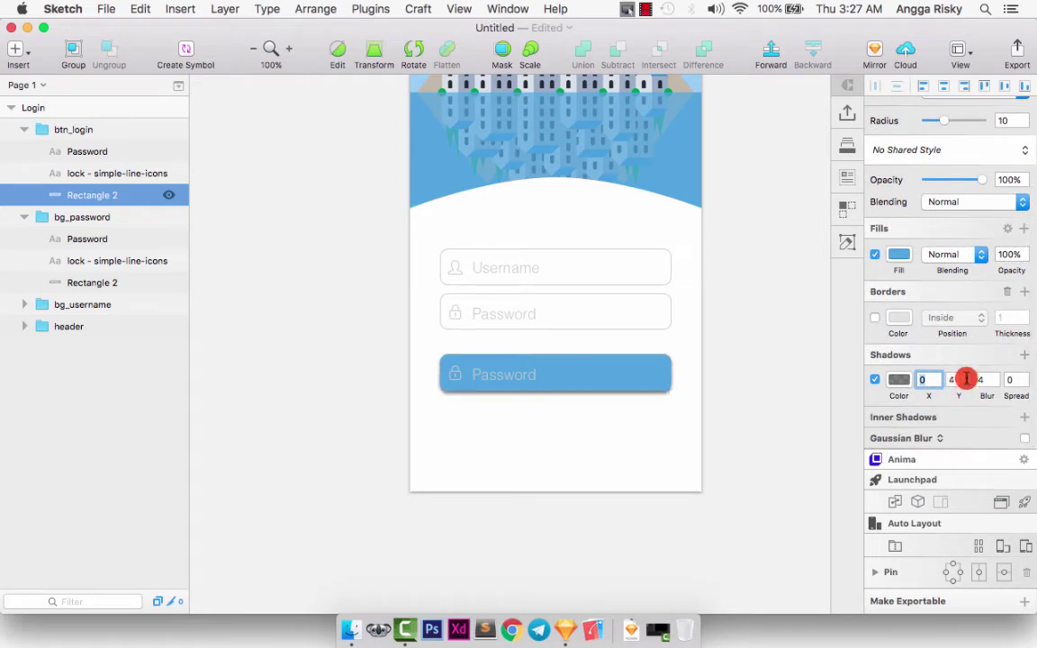
Set the blur of the btn_login rectangle's shadow to 10
click(979, 379)
text(20)
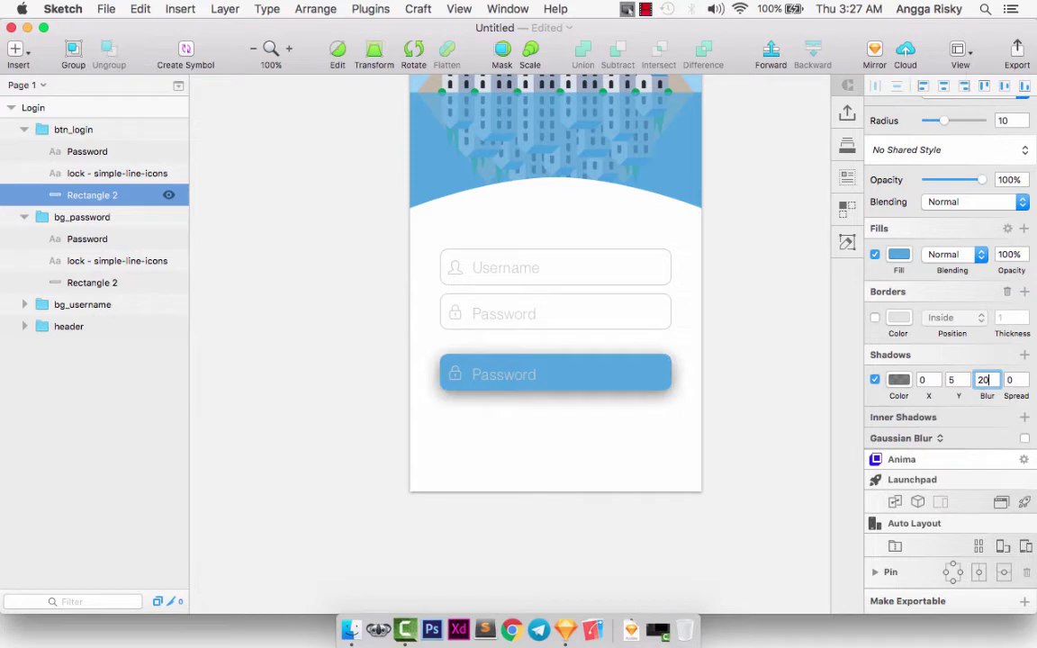
key(Down)
key(Down)
key(Down)
key(Down)
key(Down)
key(Down)
key(Down)
key(Down)
key(Down)
key(Down)
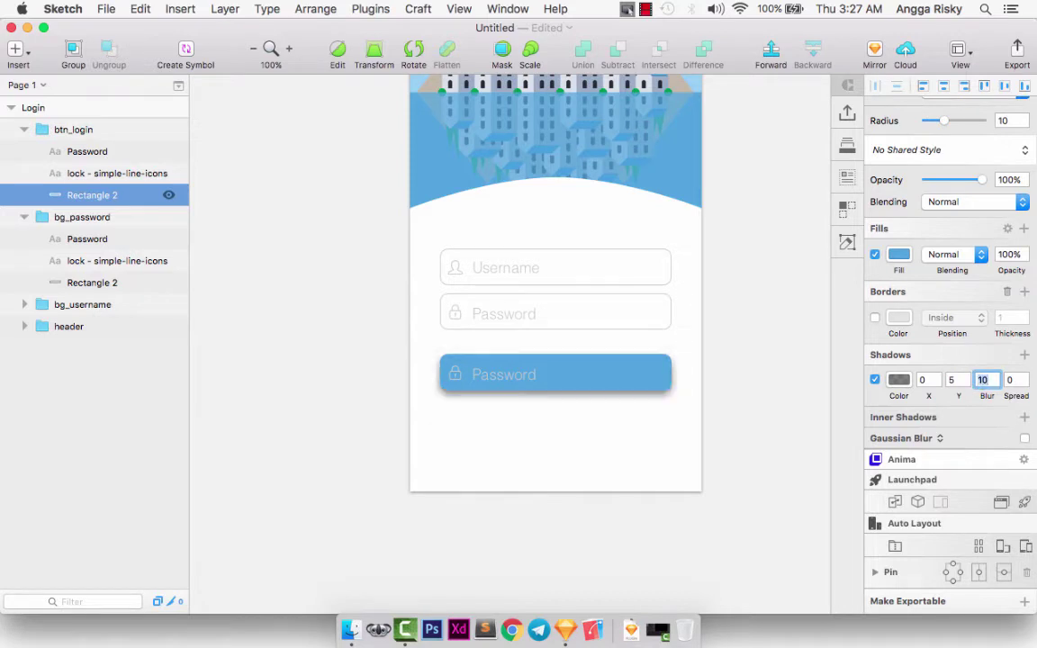
Set the btn_login rectangle's shadow colour to the button's own blue, 52A6E1, with an alpha of 40
click(918, 382)
click(900, 380)
click(878, 298)
click(632, 388)
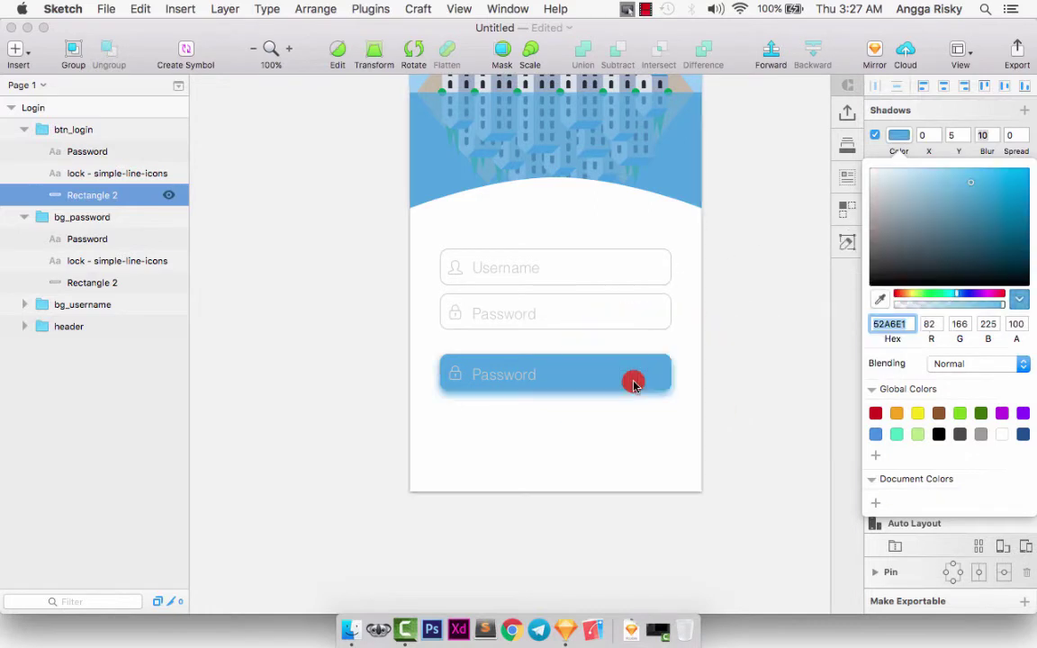
click(1015, 322)
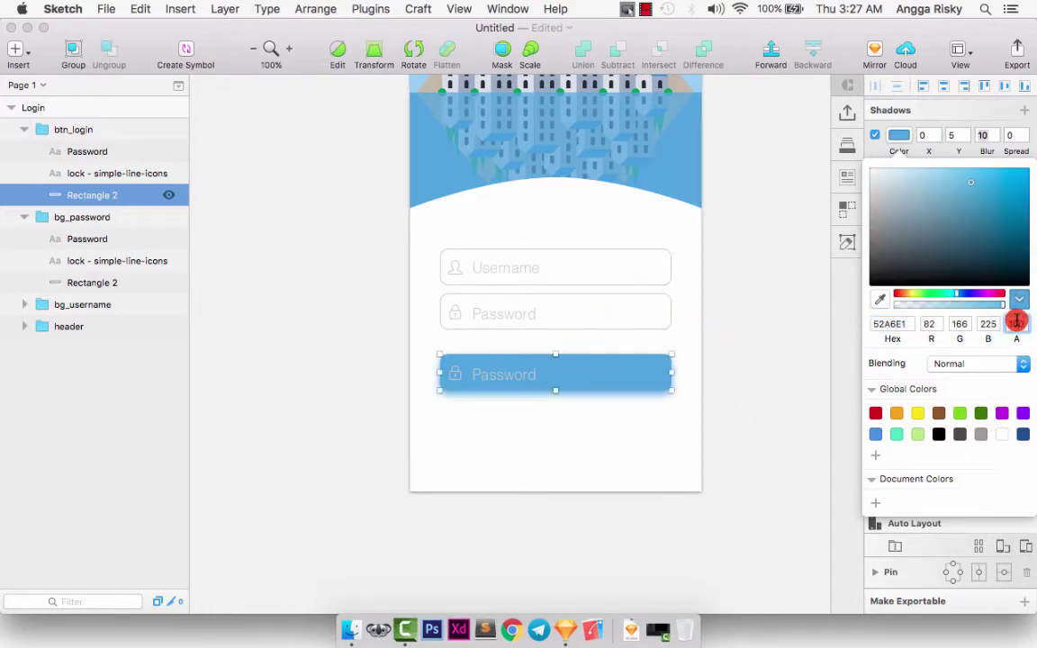
text(30)
key(Return)
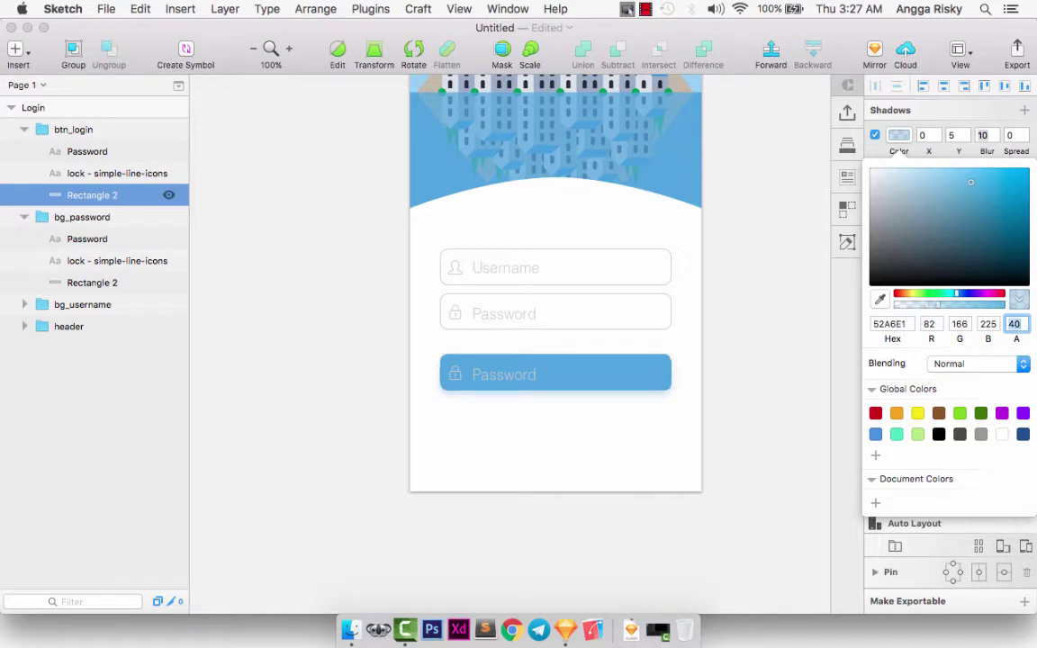
click(760, 235)
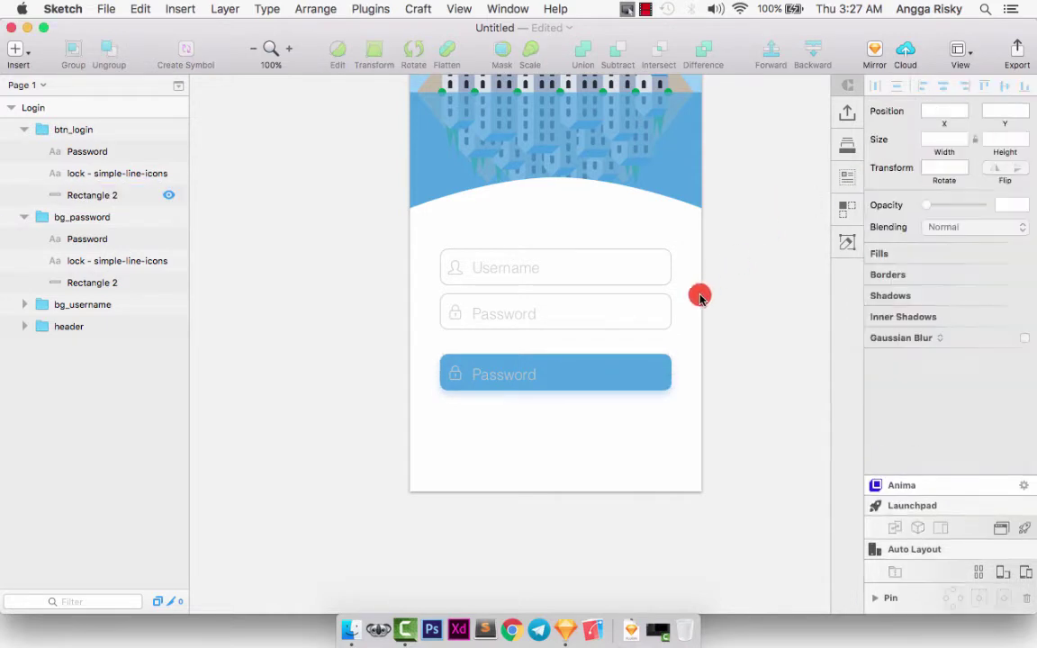
Delete the lock icon from btn_login and replace the button's text with Log In
click(456, 373)
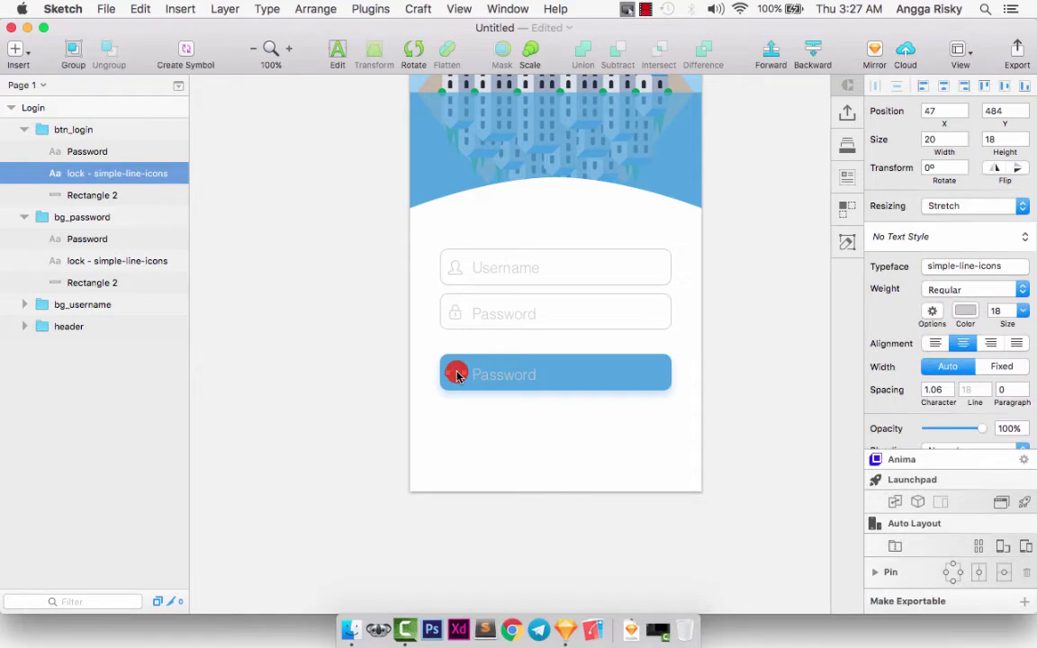
key(Delete)
double_click(485, 379)
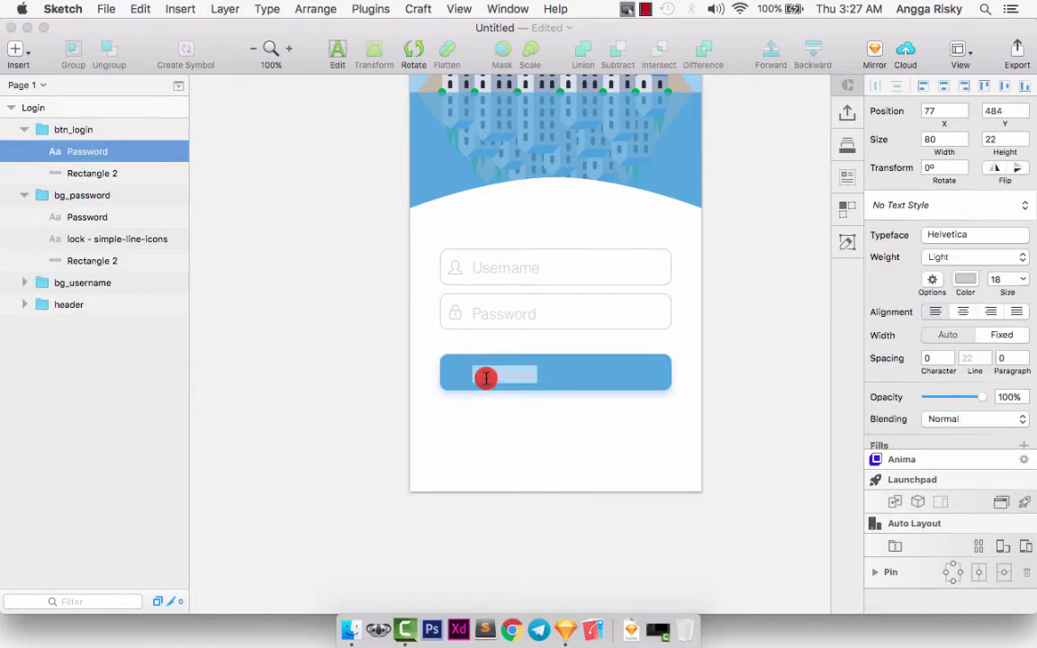
text(Log In)
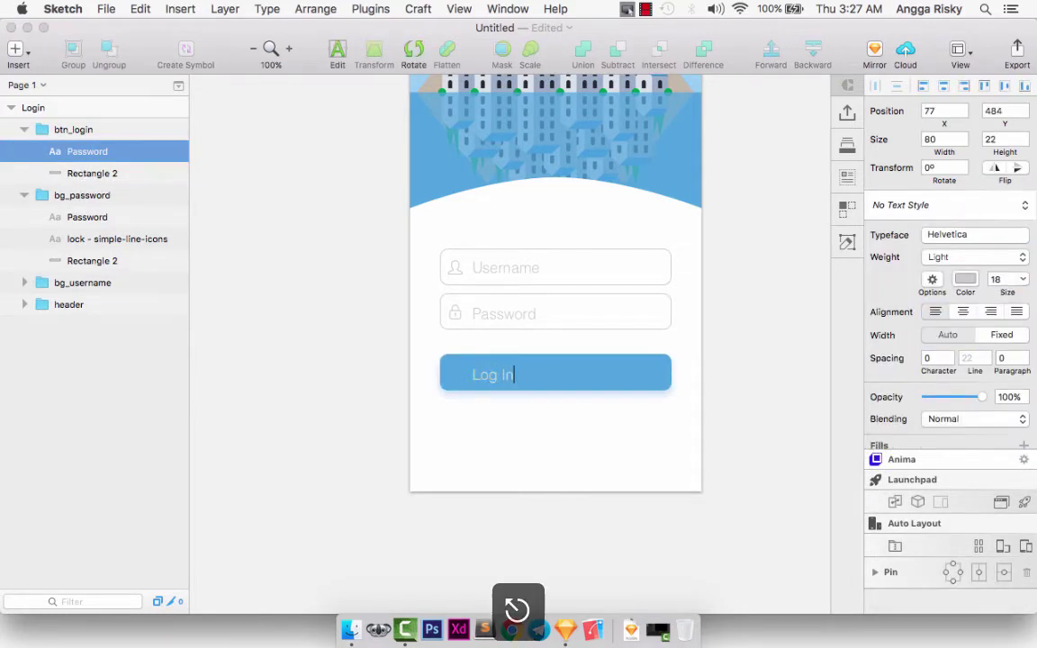
key(Escape)
Center the Log In text horizontally and vertically on the blue button rectangle
shift+click(548, 377)
click(943, 86)
click(807, 250)
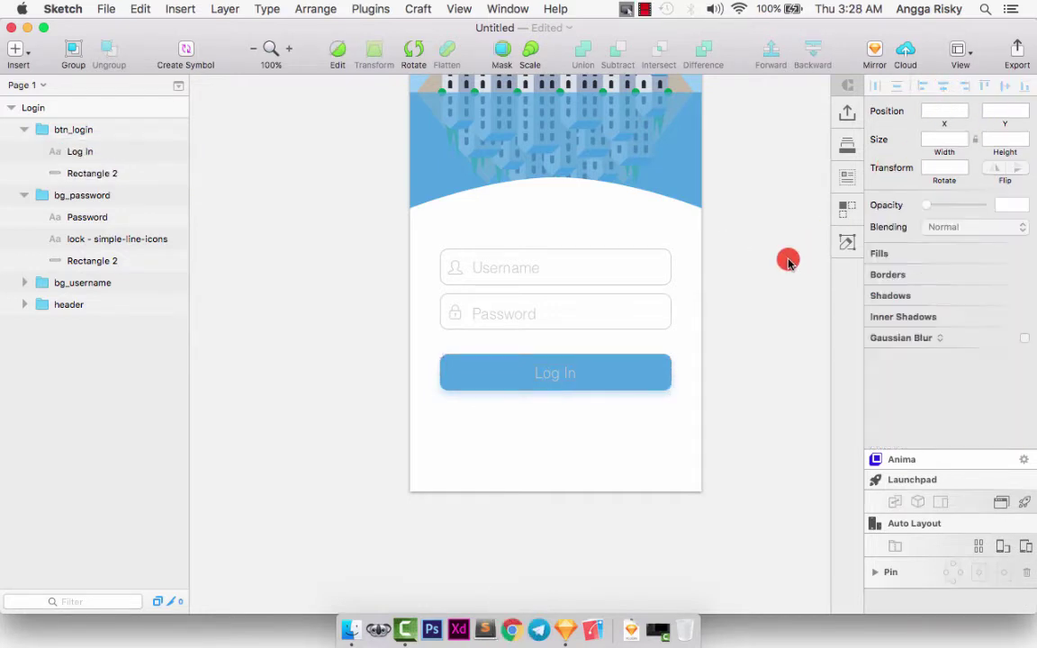
Set the colour of the Log In text to white, FFFFFF
click(548, 377)
double_click(550, 379)
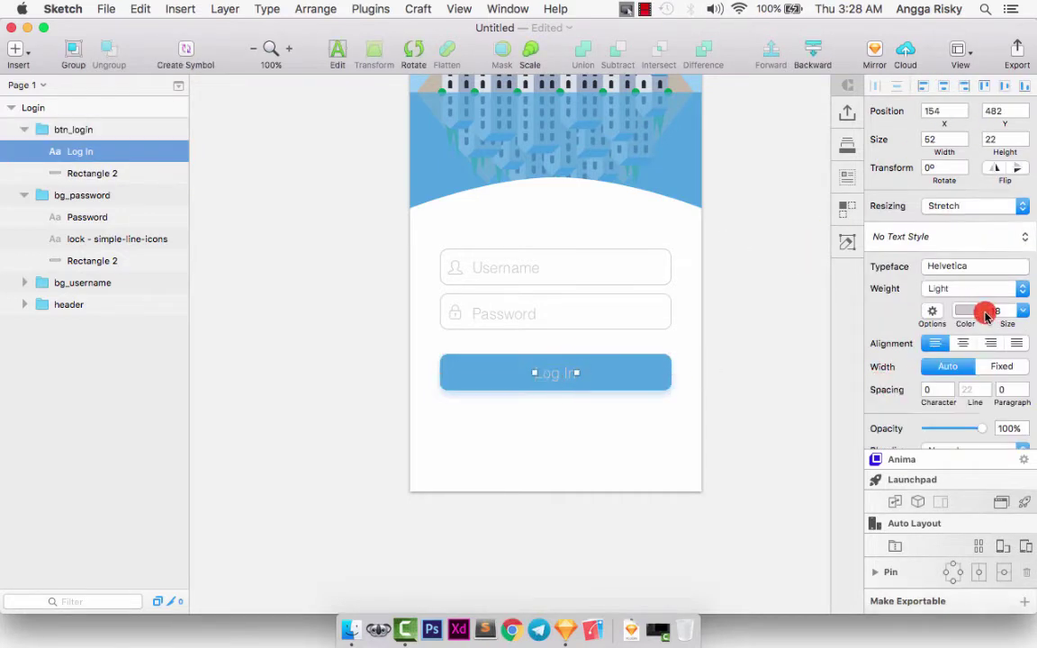
click(964, 312)
drag(927, 346, 807, 308)
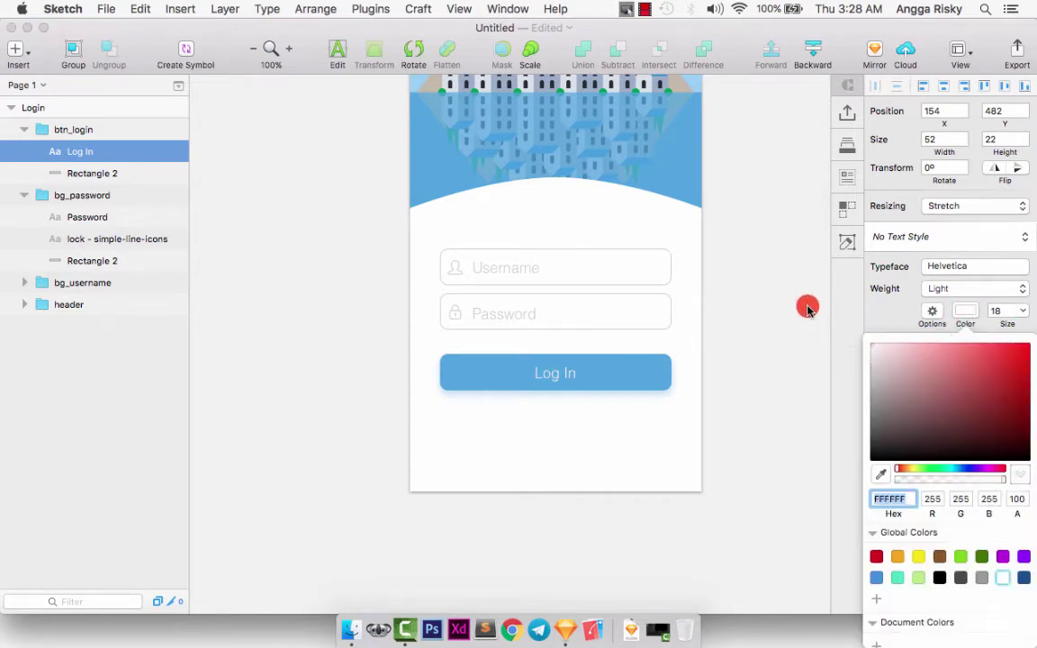
click(882, 282)
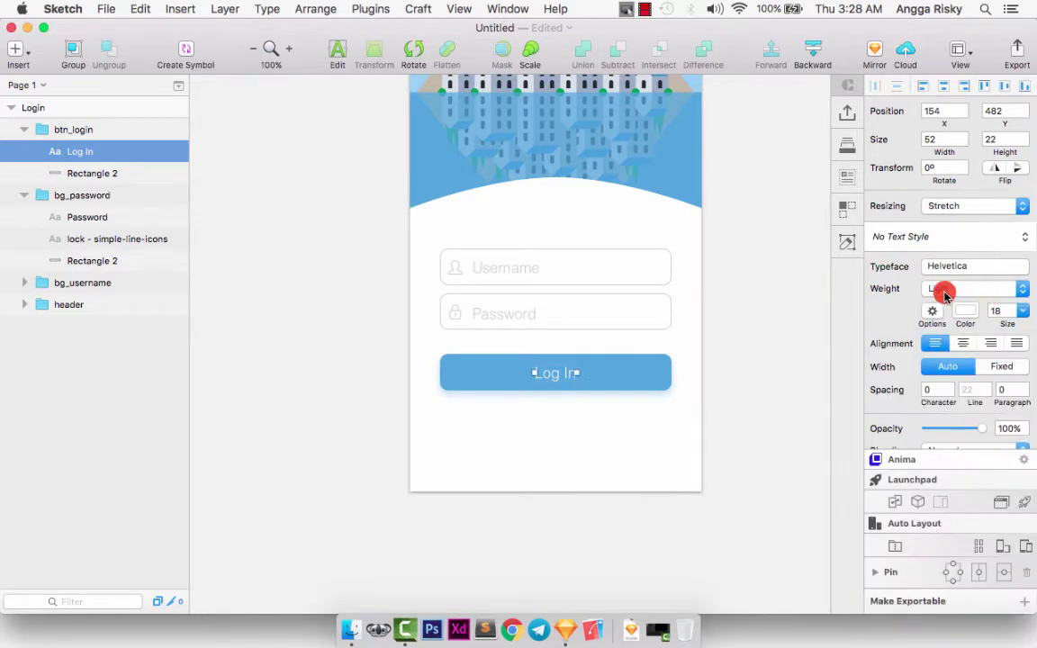
Give the Log In text a heavier font weight than Light
click(942, 288)
click(941, 292)
click(782, 305)
click(782, 305)
Try to stretch the whole btn_login group downward to a height of 52
click(594, 361)
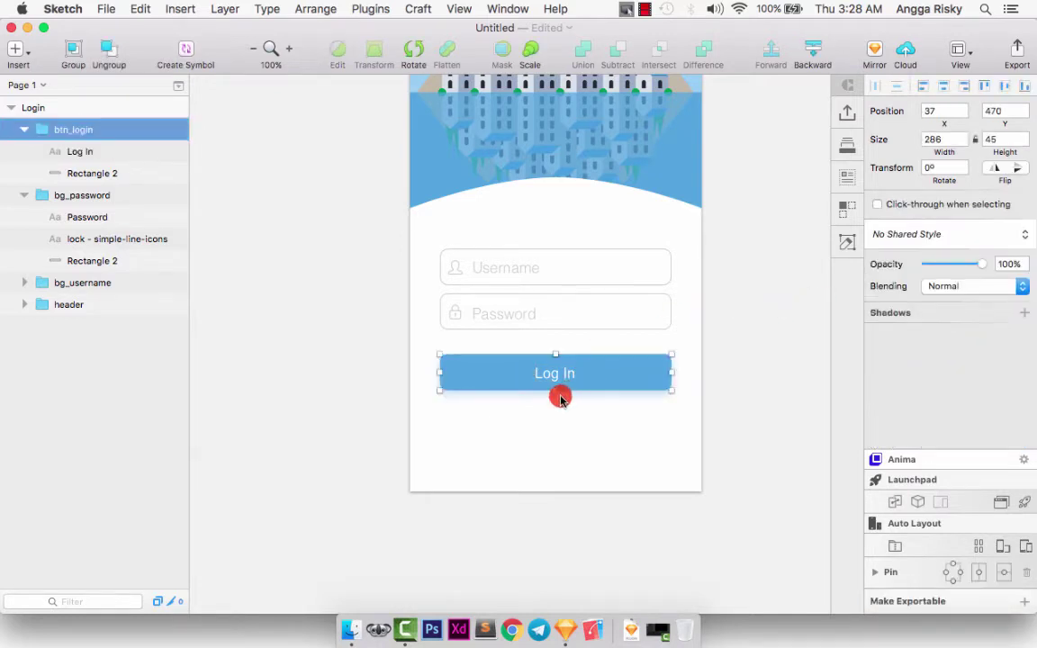
drag(555, 388, 555, 392)
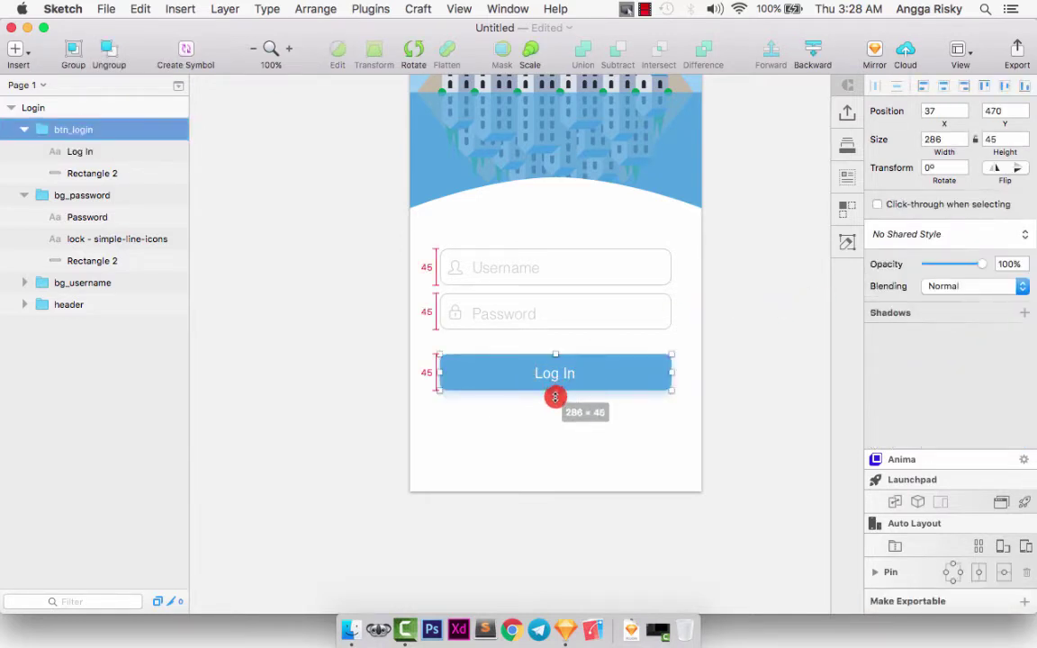
key(super+equal)
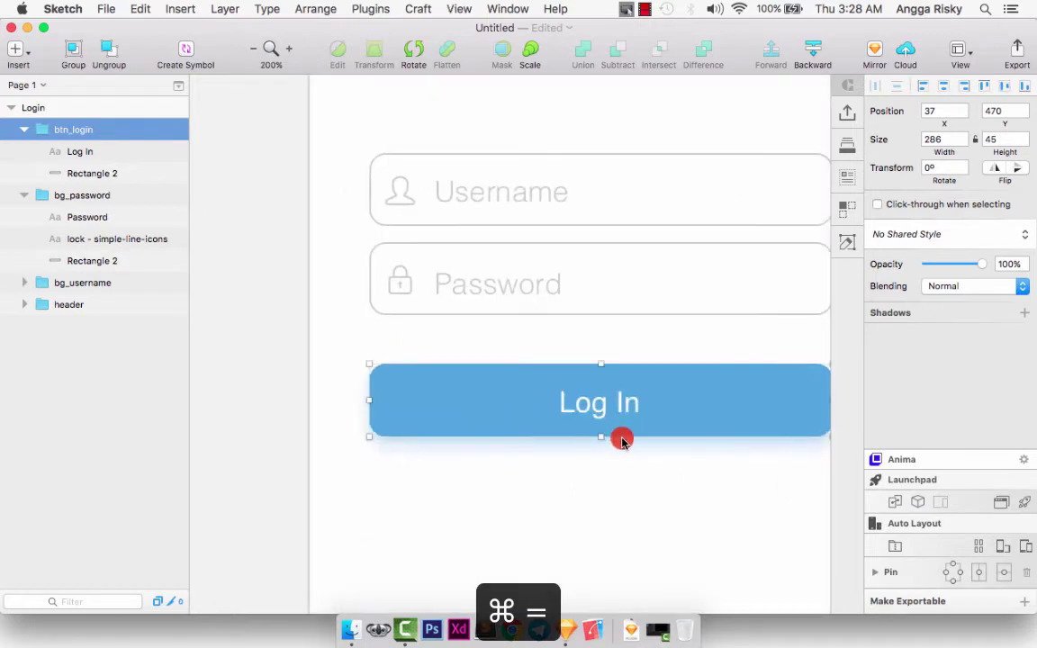
drag(602, 439, 601, 448)
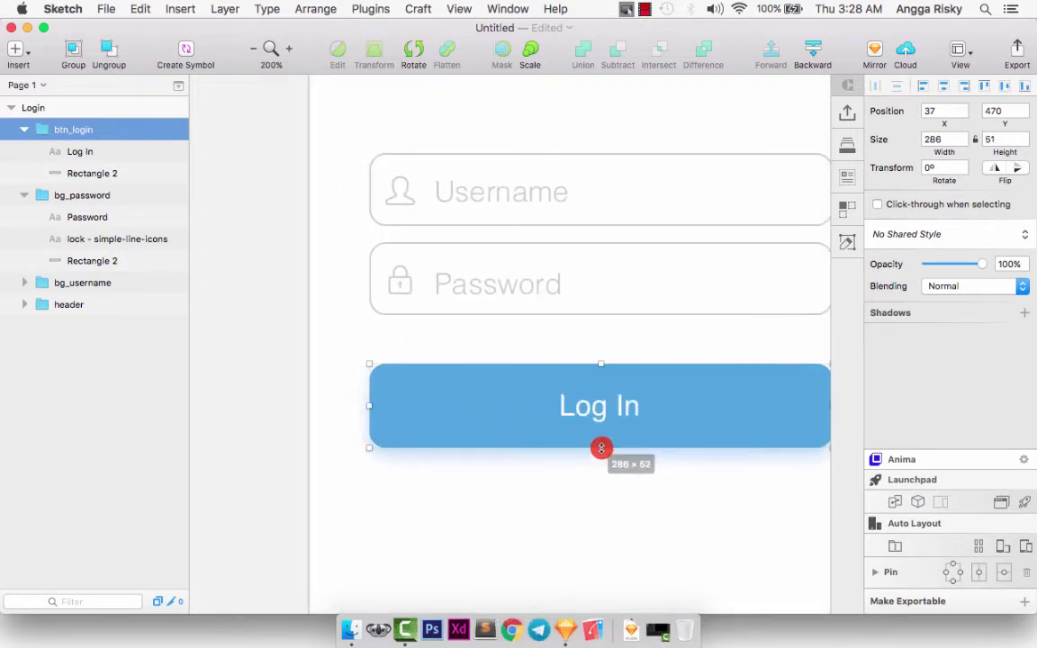
key(super+z)
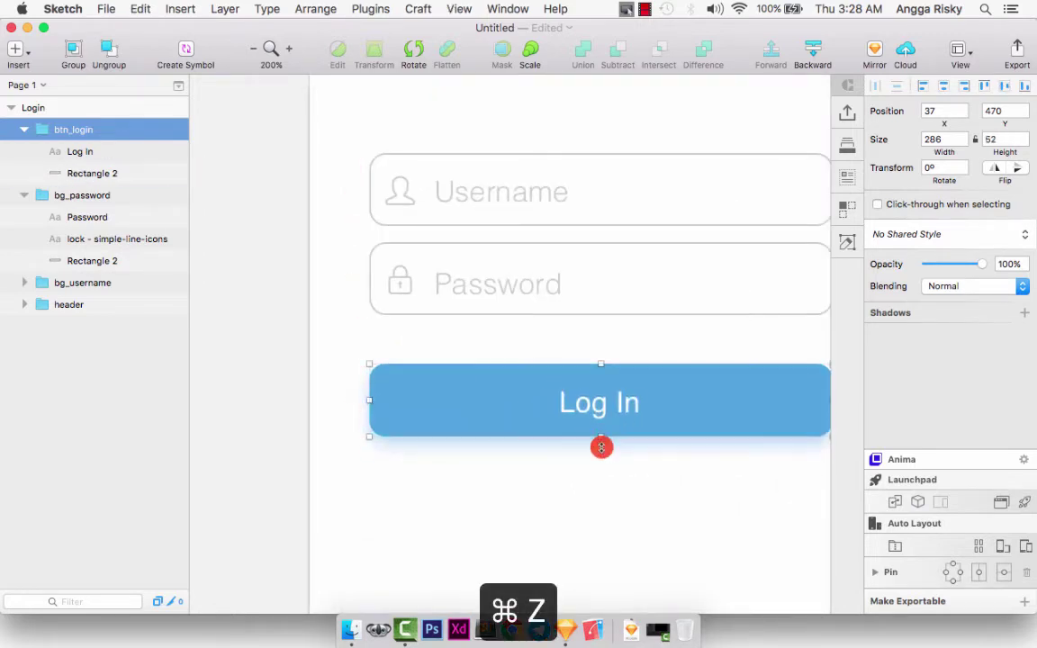
Stretch only the background rectangle inside btn_login downward to a height of 49
click(96, 173)
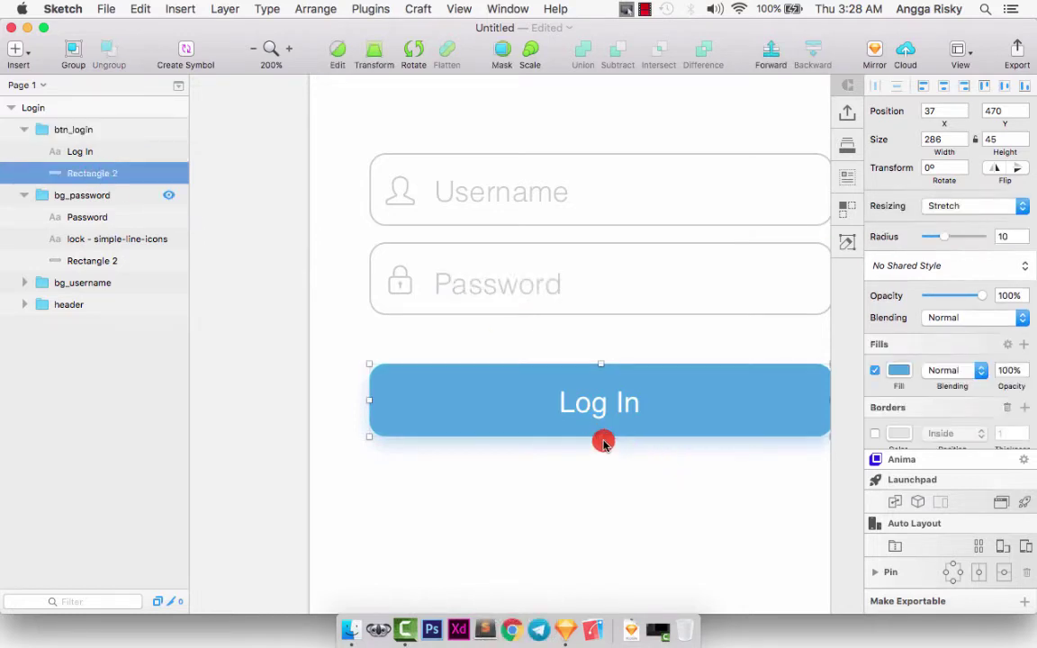
drag(601, 437, 599, 443)
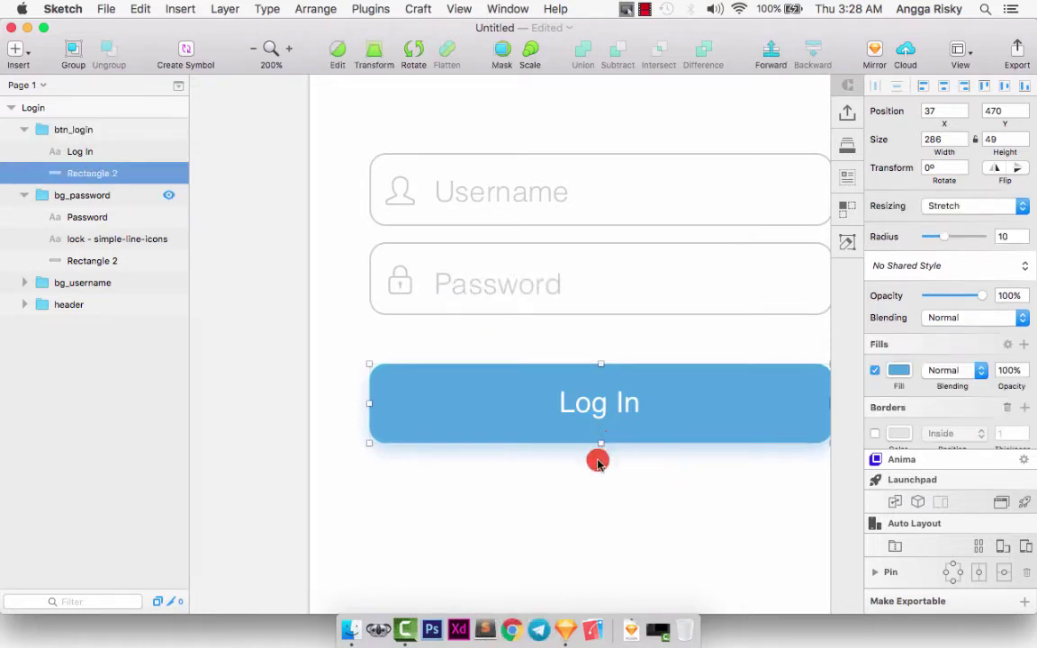